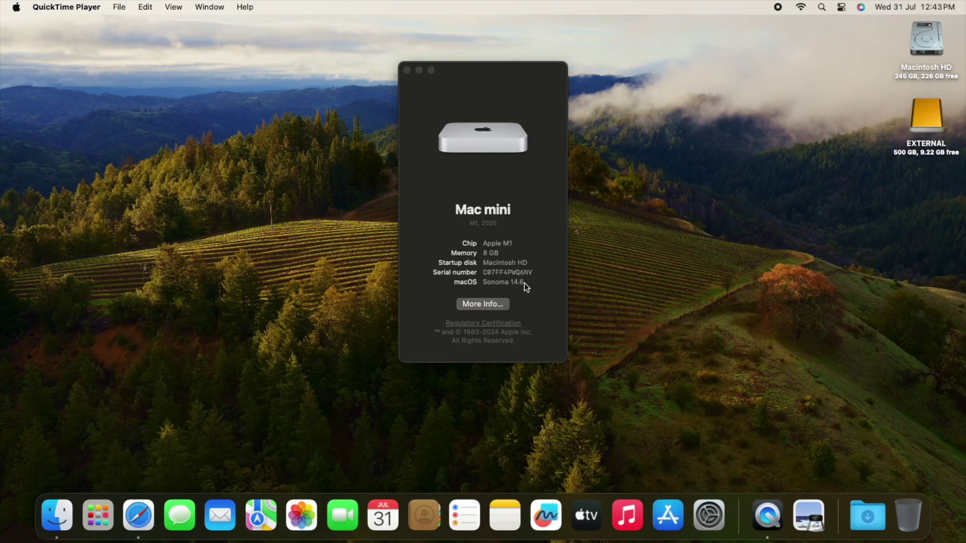
In Software Update, turn on automatic installation of macOS updates and App Store application updates, authorising the change with the account password
{"action": "left_click", "coordinate": [476, 305]}
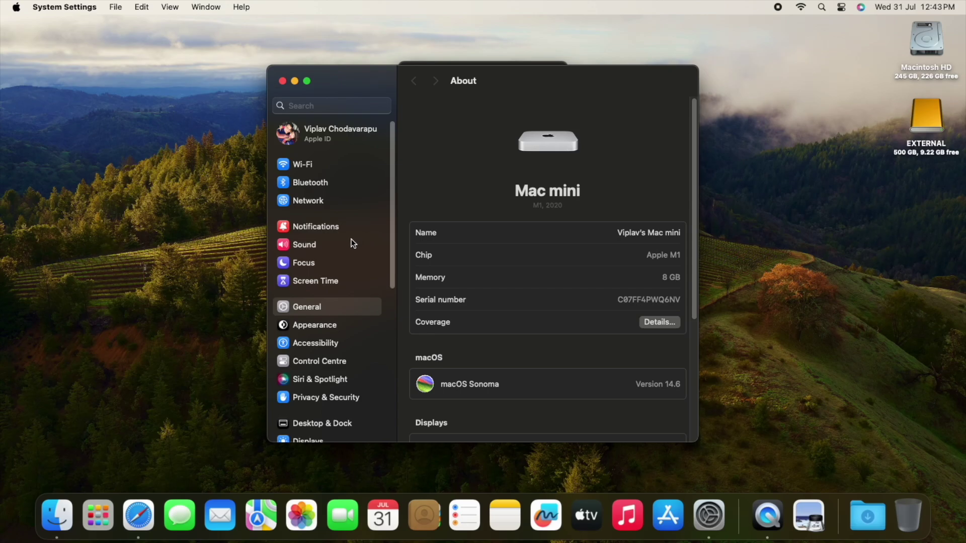
{"action": "left_click", "coordinate": [337, 305]}
{"action": "left_click", "coordinate": [479, 132]}
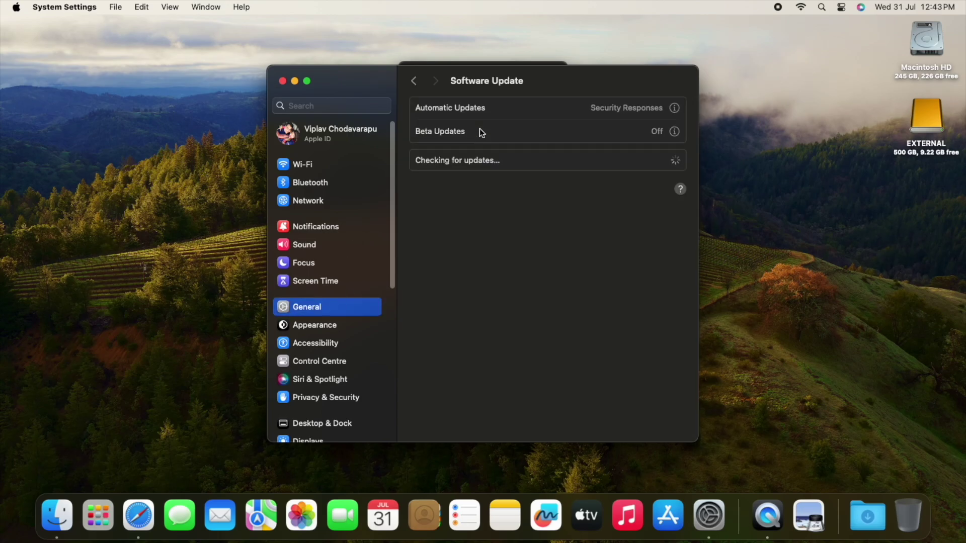
{"action": "left_click", "coordinate": [674, 108]}
{"action": "left_click", "coordinate": [596, 239]}
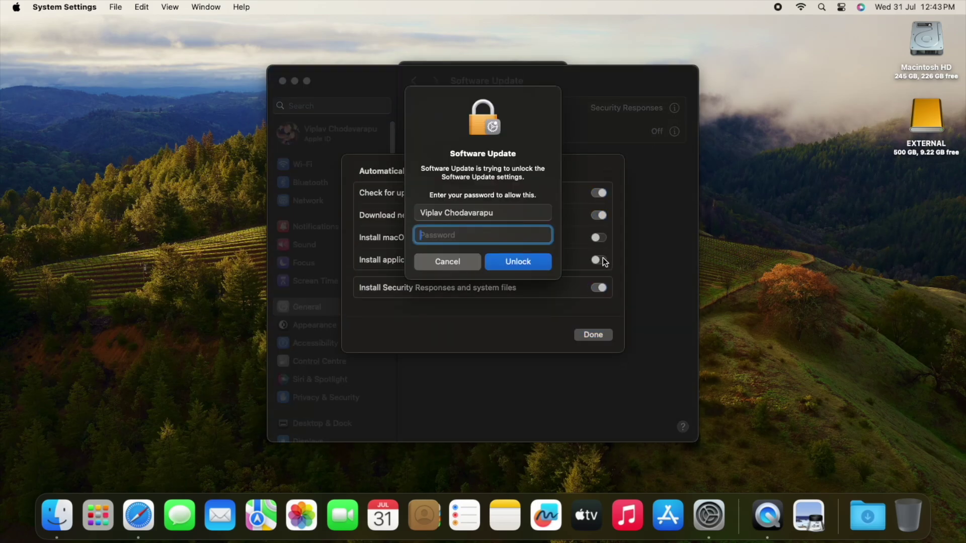
{"action": "type", "text": "•••••••••"}
{"action": "key", "text": "Return"}
{"action": "left_click", "coordinate": [600, 261]}
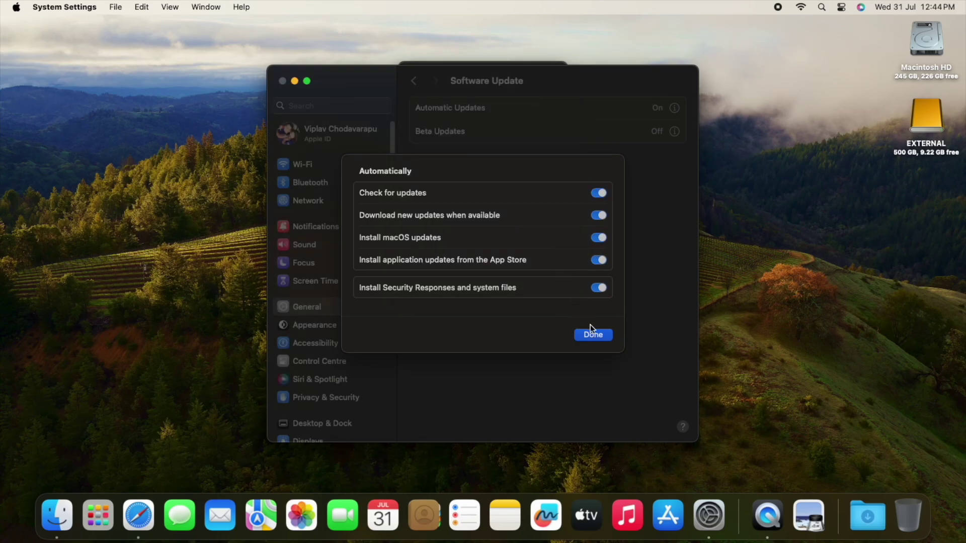
{"action": "left_click", "coordinate": [596, 336]}
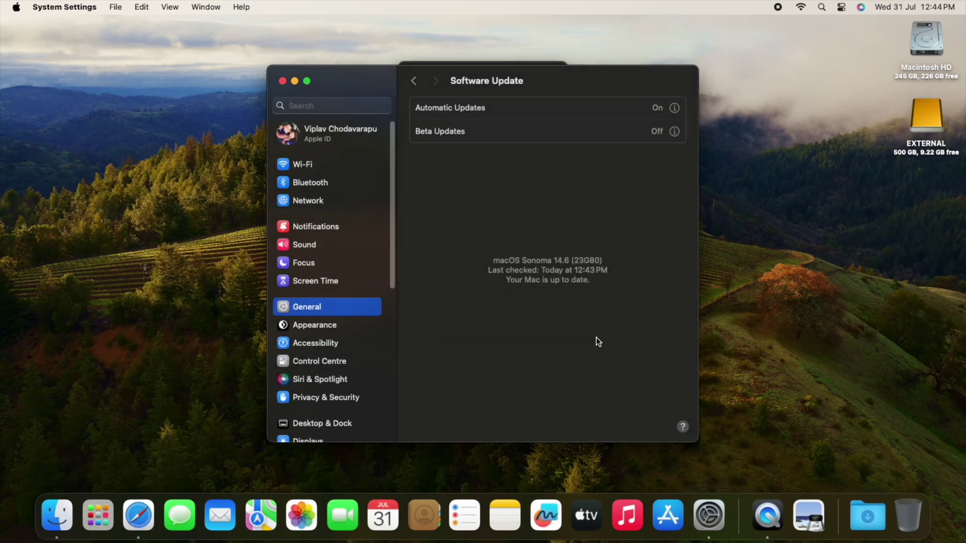
Set the Mac's beta updates channel to macOS Sequoia 15.1 Developer Beta and confirm the choice
{"action": "left_click", "coordinate": [675, 132]}
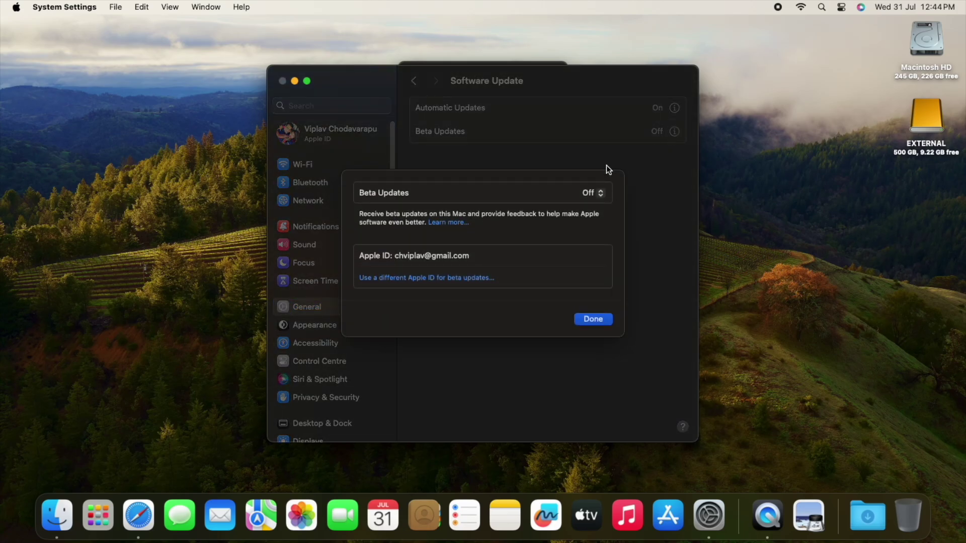
{"action": "left_click", "coordinate": [594, 194]}
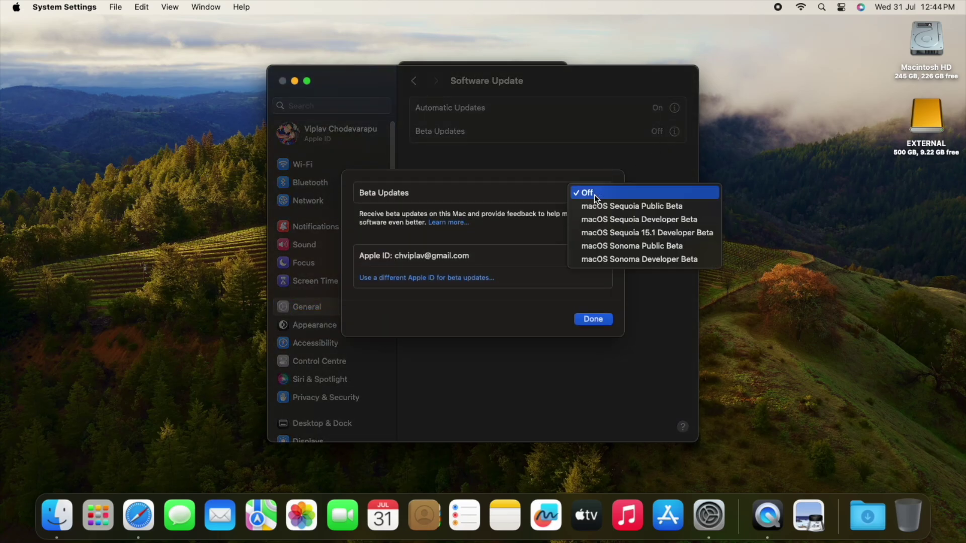
{"action": "left_click", "coordinate": [683, 236]}
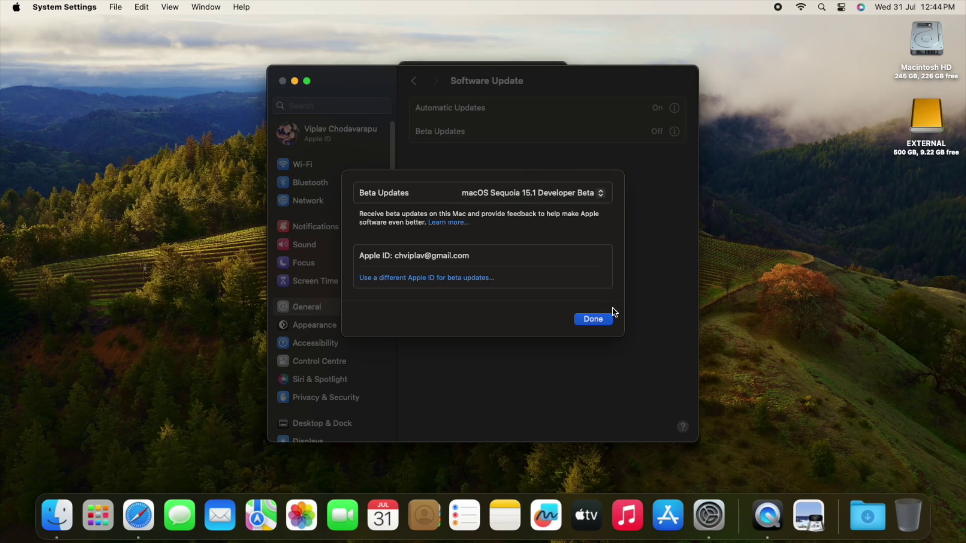
{"action": "left_click", "coordinate": [608, 320]}
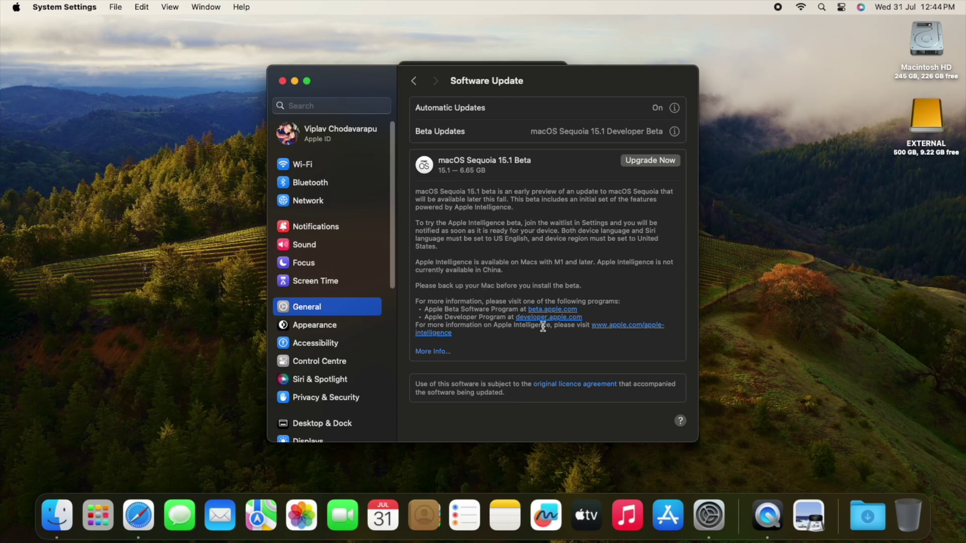
Review the detailed release information for macOS Sequoia 15.1 Beta and close it
{"action": "left_click", "coordinate": [434, 351]}
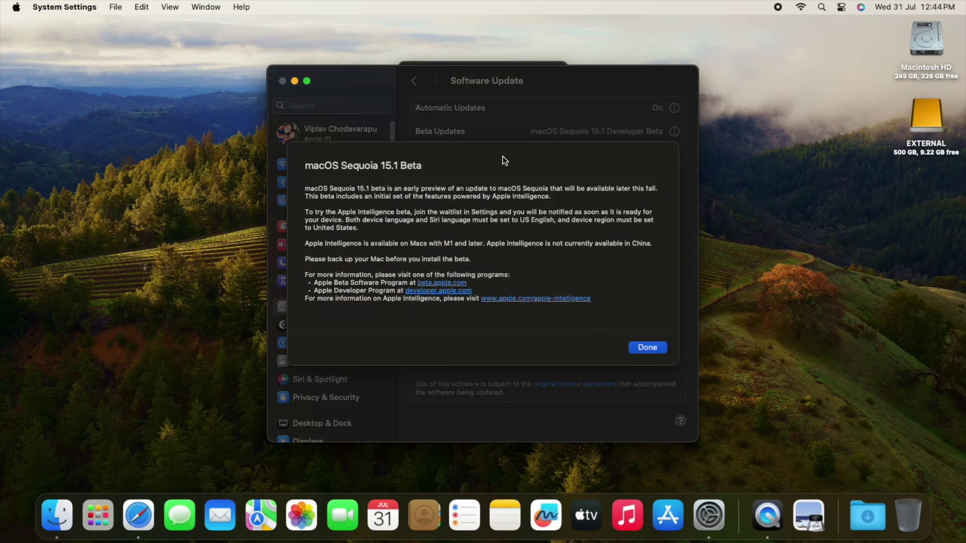
{"action": "left_click_drag", "start_coordinate": [636, 302], "coordinate": [288, 186]}
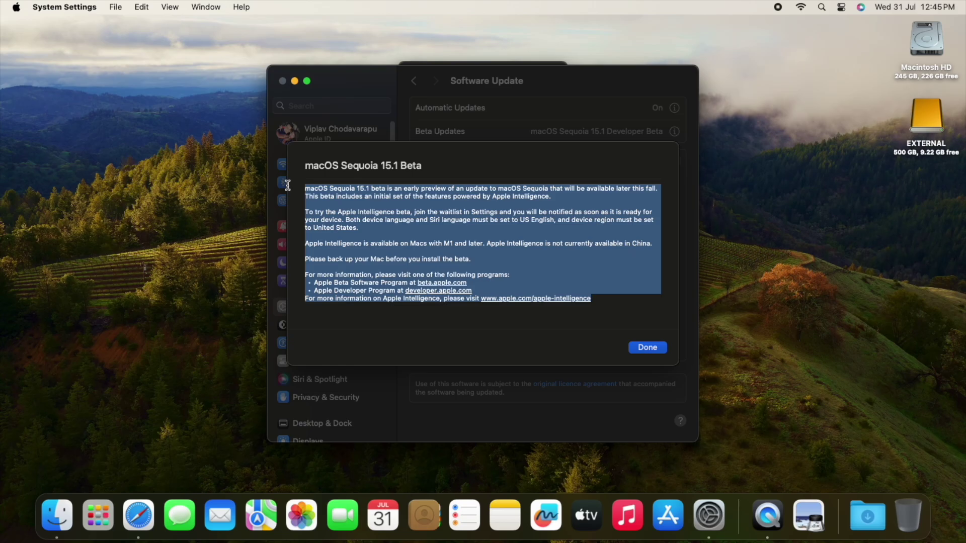
{"action": "left_click", "coordinate": [659, 348]}
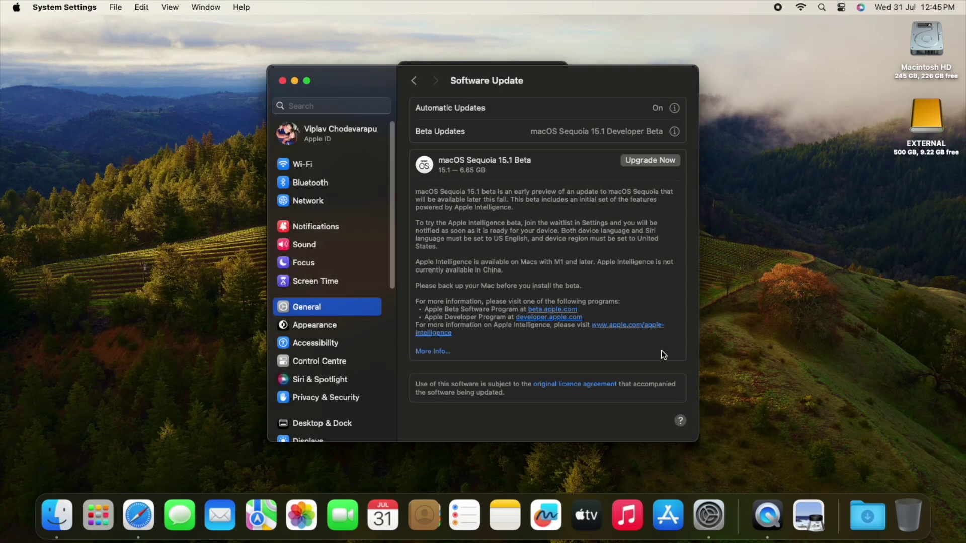
Start the upgrade to macOS Sequoia 15.1 Beta, agree to the software licence and authorise it with the account password
{"action": "left_click", "coordinate": [646, 159]}
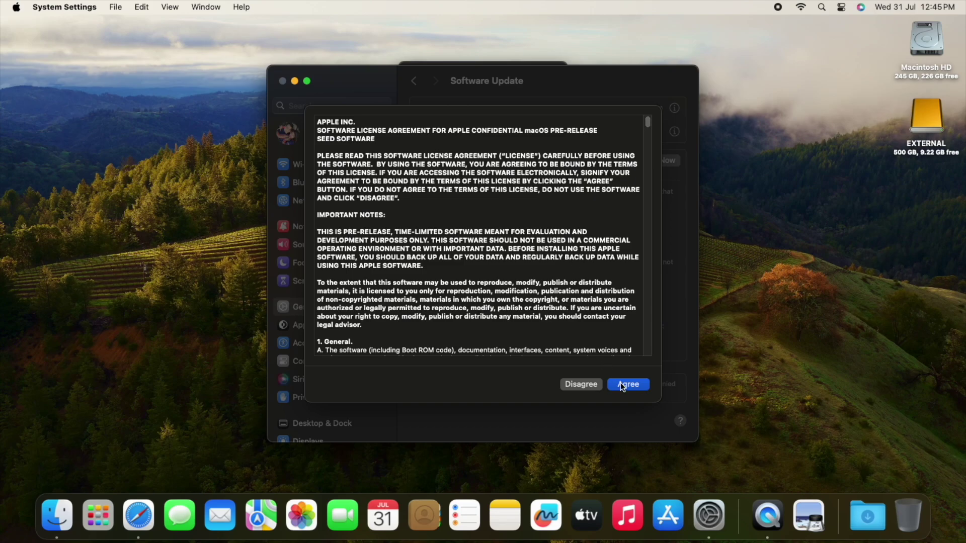
{"action": "left_click", "coordinate": [622, 385]}
{"action": "type", "text": "a"}
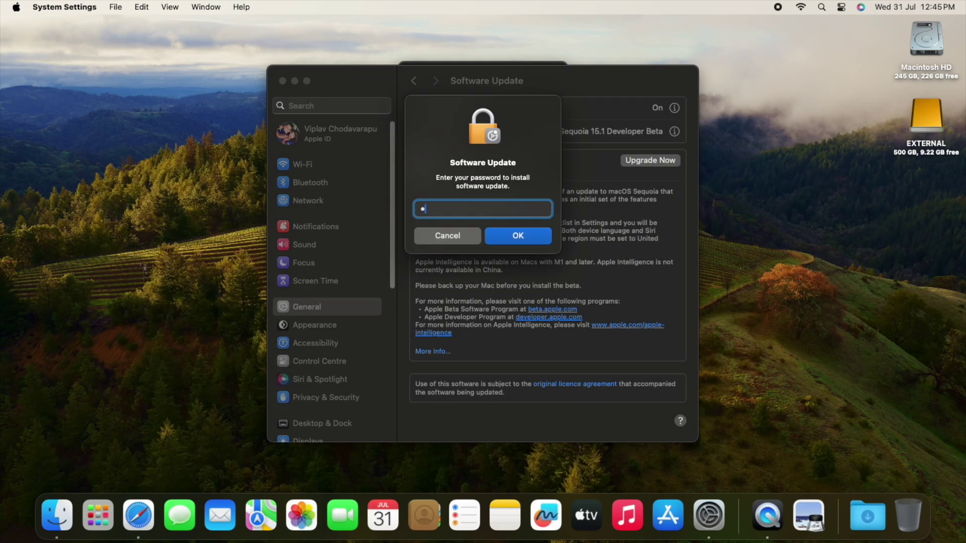
{"action": "key", "text": "BackSpace"}
{"action": "type", "text": "aaaaaaaaaa"}
{"action": "key", "text": "Return"}
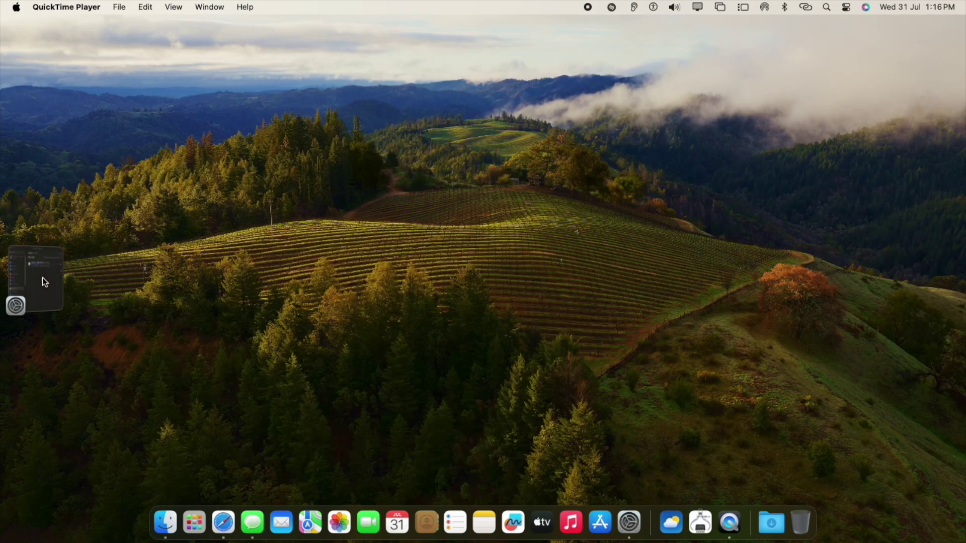
Bring the Software Update window back into view and check the beta's download progress
{"action": "left_click", "coordinate": [35, 279]}
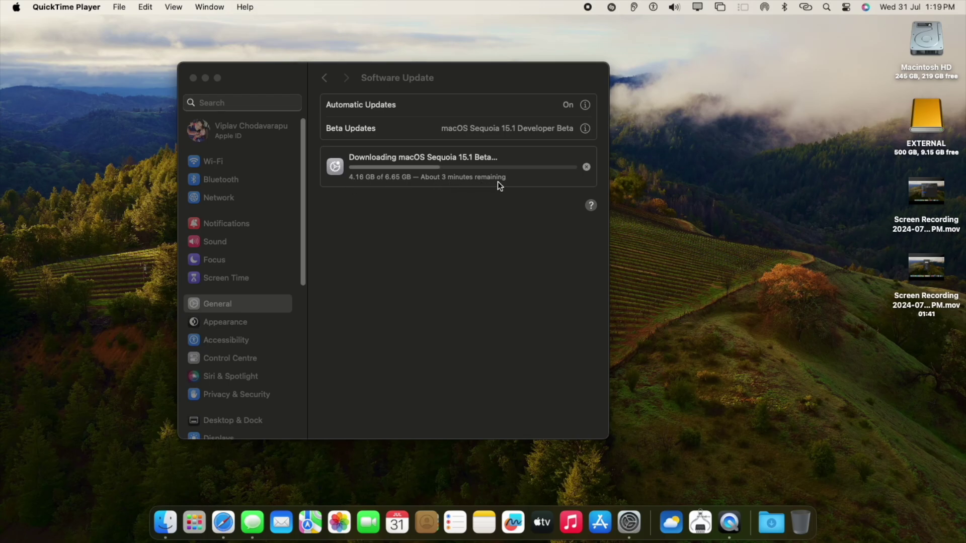
{"action": "right_click", "coordinate": [711, 98]}
{"action": "left_click", "coordinate": [632, 50]}
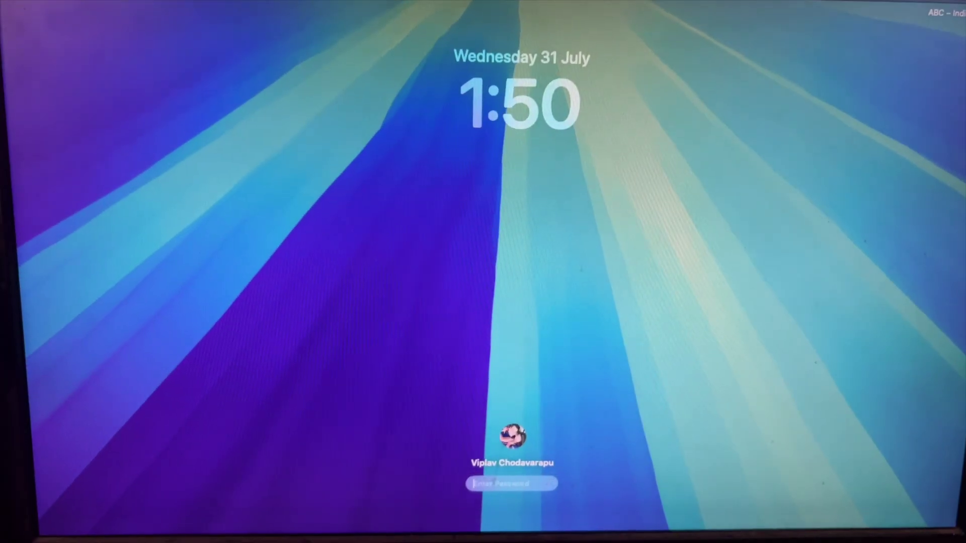
Log in to the Mac by entering the account password on the lock screen
{"action": "type", "text": "*****"}
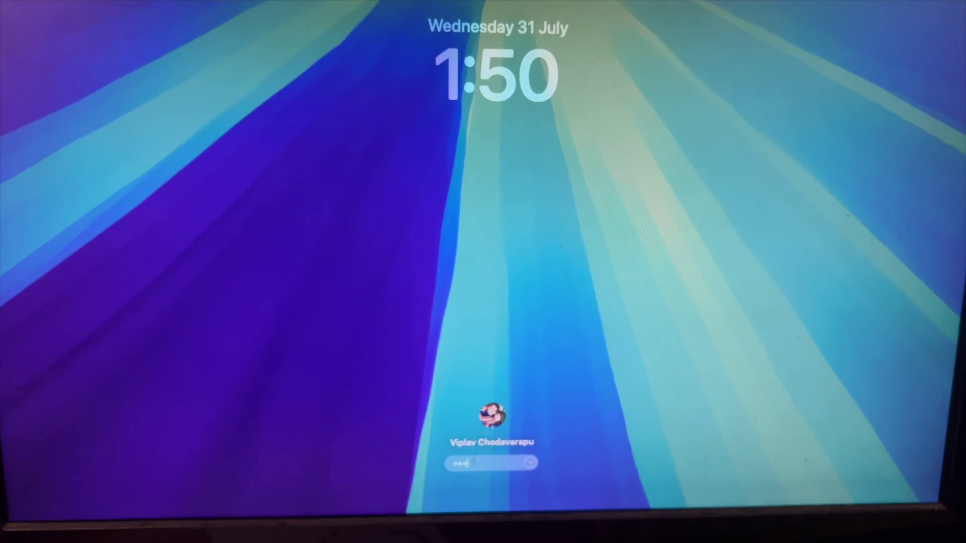
{"action": "type", "text": "***"}
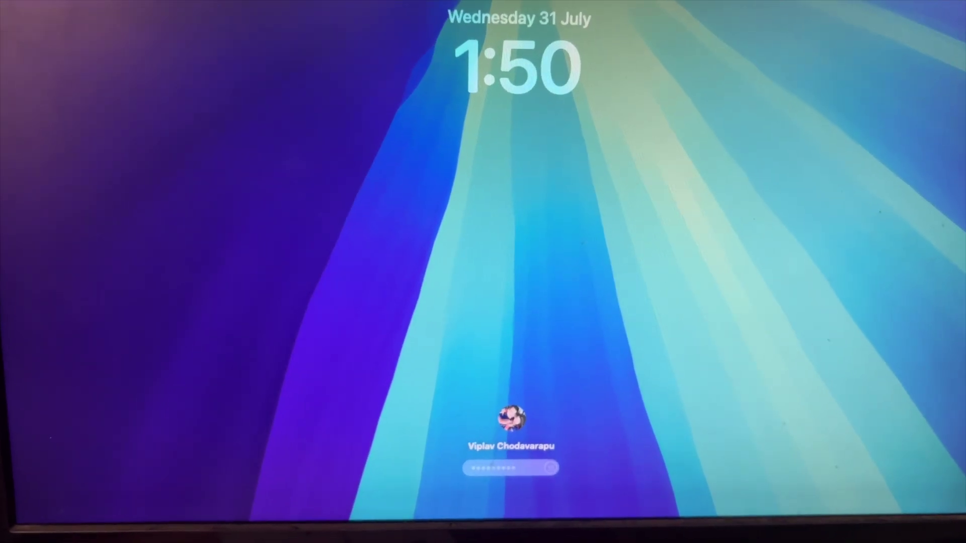
{"action": "key", "text": "Return"}
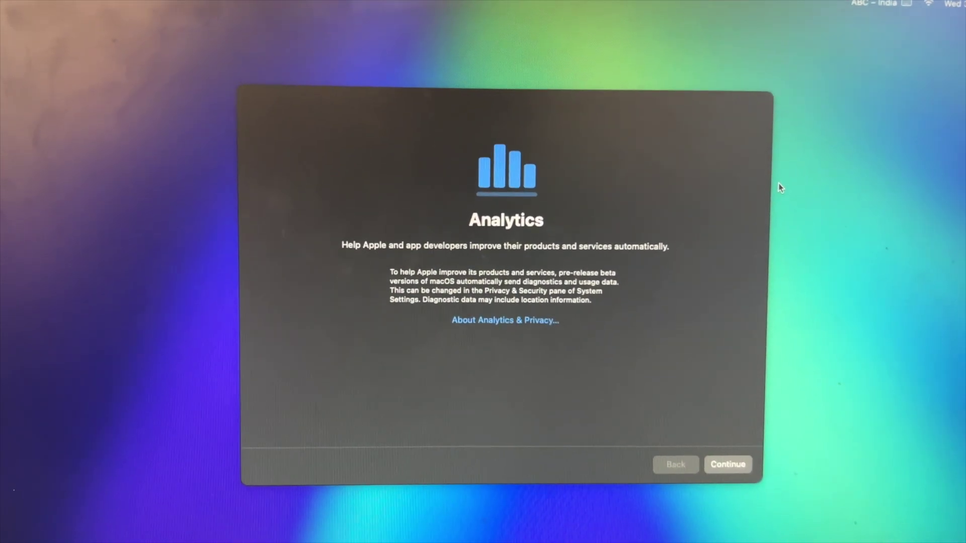
Proceed through the Analytics and Screen Time setup pages and turn off FileVault disk encryption
{"action": "left_click", "coordinate": [746, 478]}
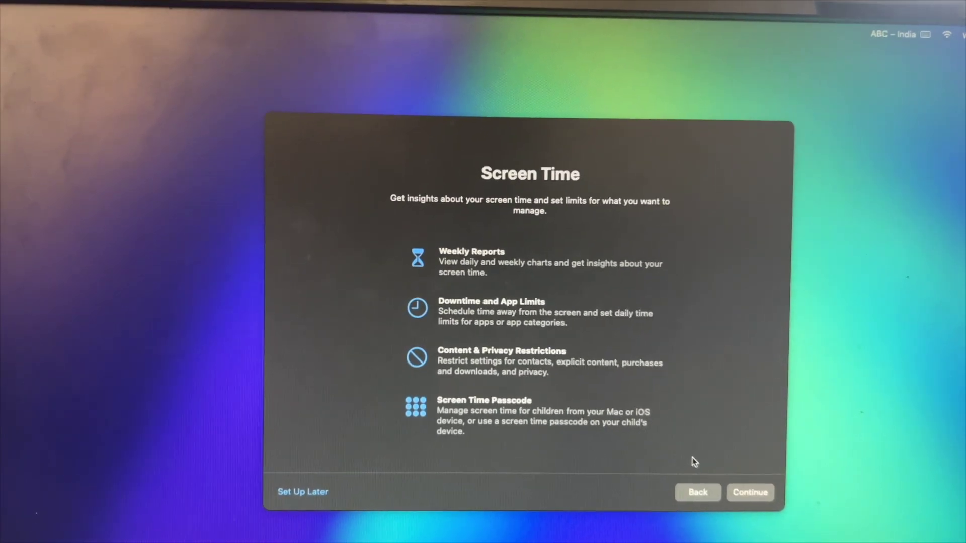
{"action": "left_click", "coordinate": [735, 494]}
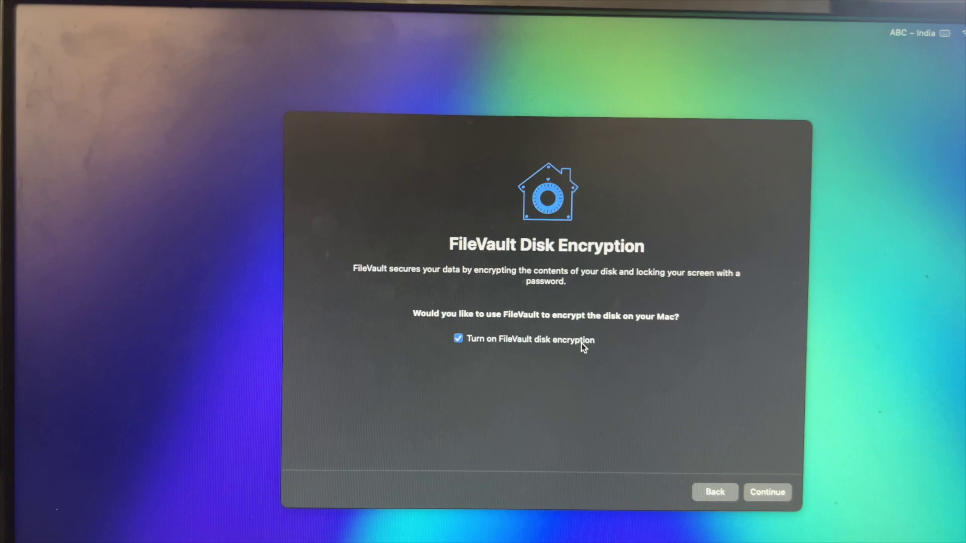
{"action": "left_click", "coordinate": [576, 345]}
{"action": "left_click", "coordinate": [755, 497]}
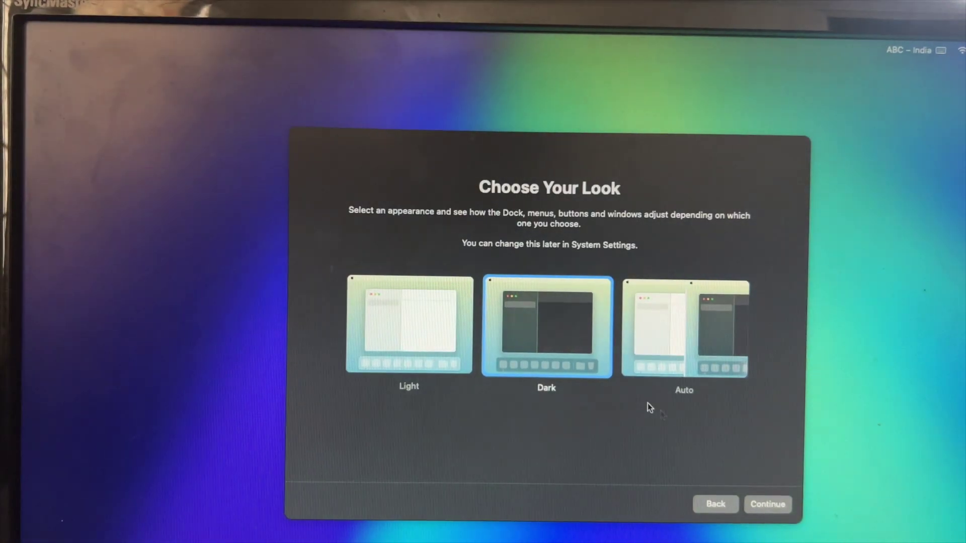
Keep the Dark appearance and finish the setup assistant through the welcome screen
{"action": "left_click", "coordinate": [757, 506]}
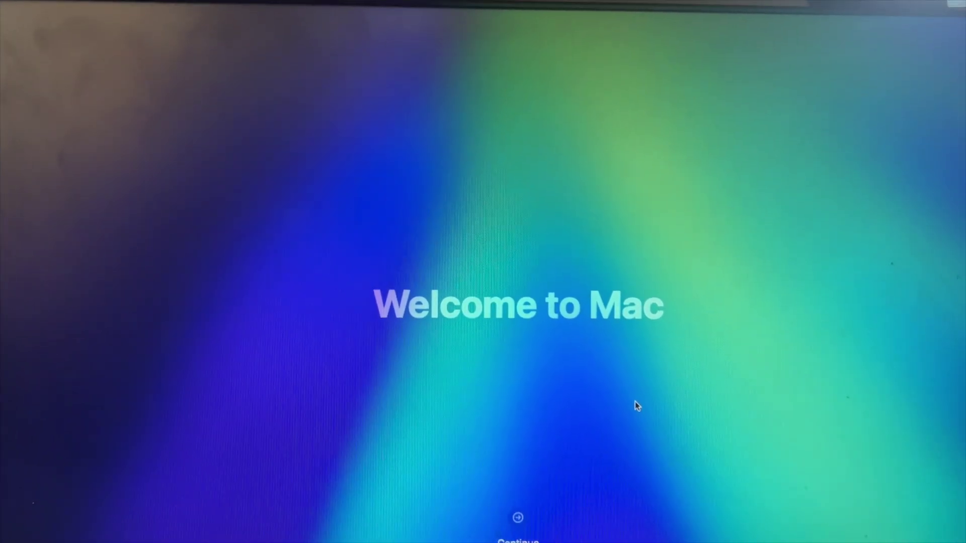
{"action": "left_click", "coordinate": [528, 514]}
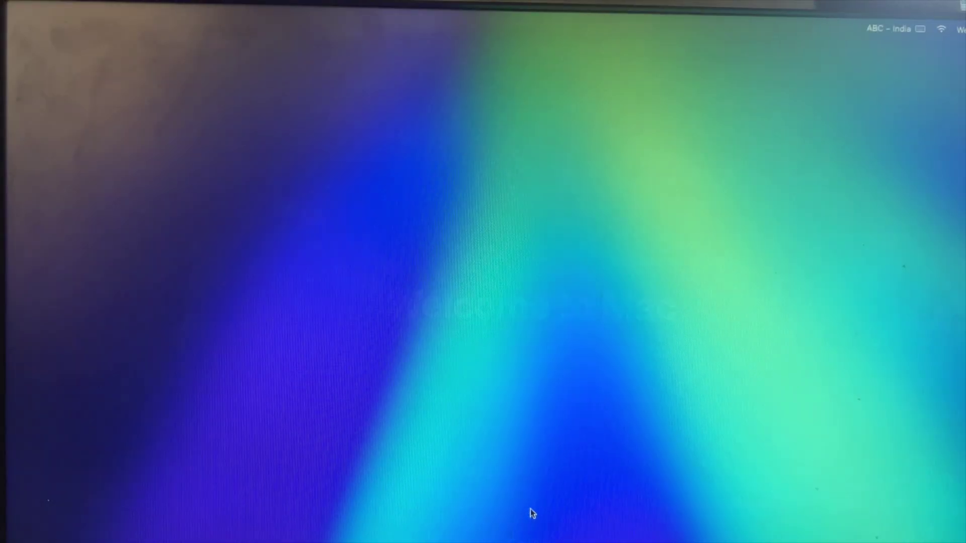
{"action": "left_click", "coordinate": [531, 449]}
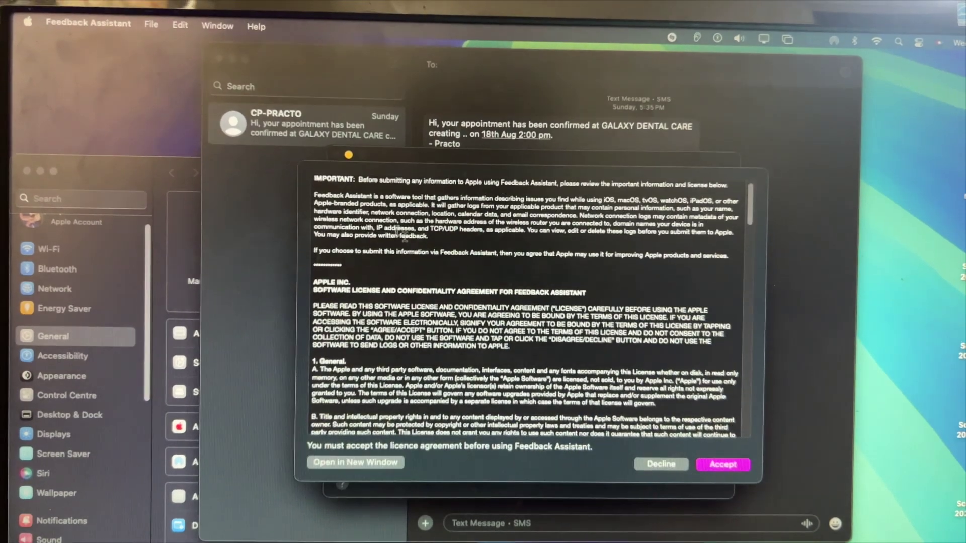
Accept the Feedback Assistant licence agreement, then close the Messages and Feedback Assistant windows
{"action": "key", "text": "Return"}
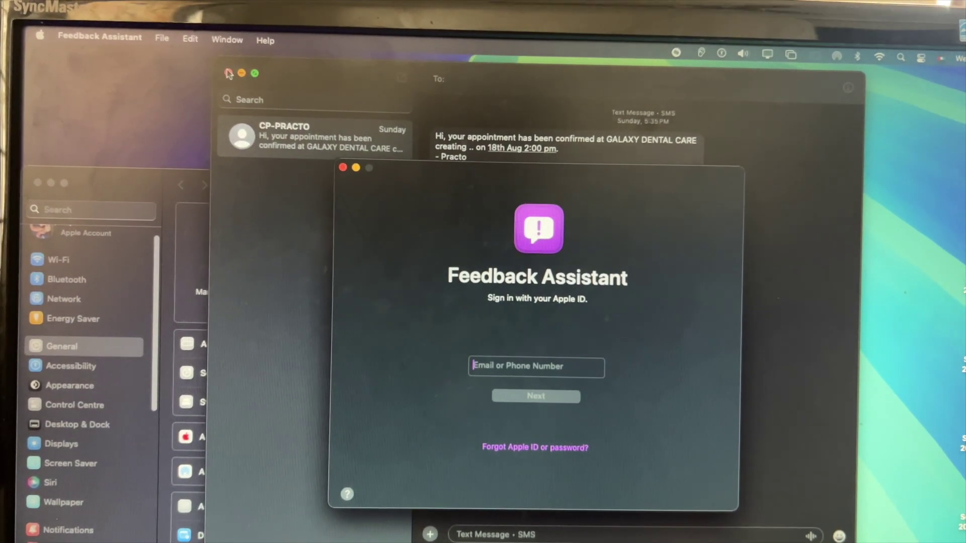
{"action": "left_click", "coordinate": [229, 71]}
{"action": "left_click", "coordinate": [345, 170]}
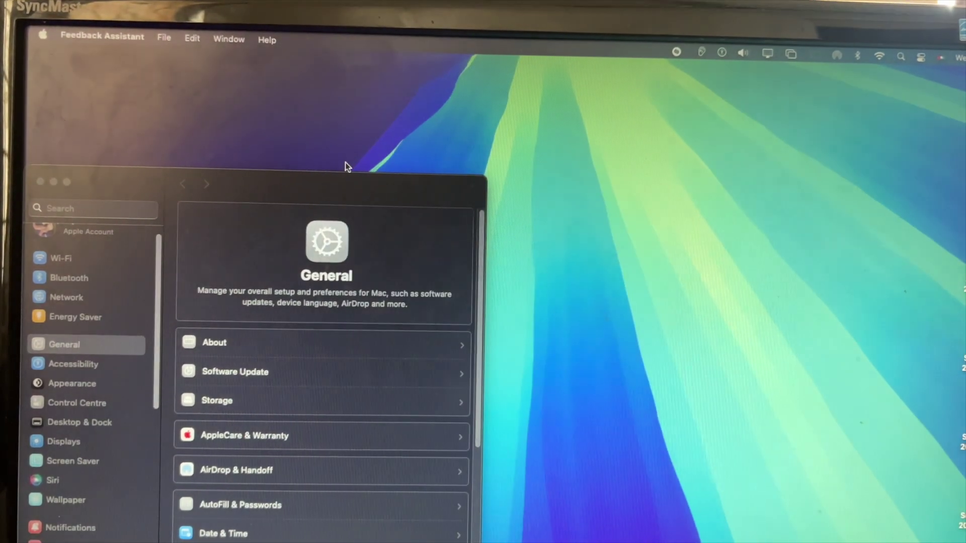
Move the System Settings window towards the middle of the desktop and view the General settings' About page
{"action": "left_click_drag", "start_coordinate": [281, 177], "coordinate": [561, 108]}
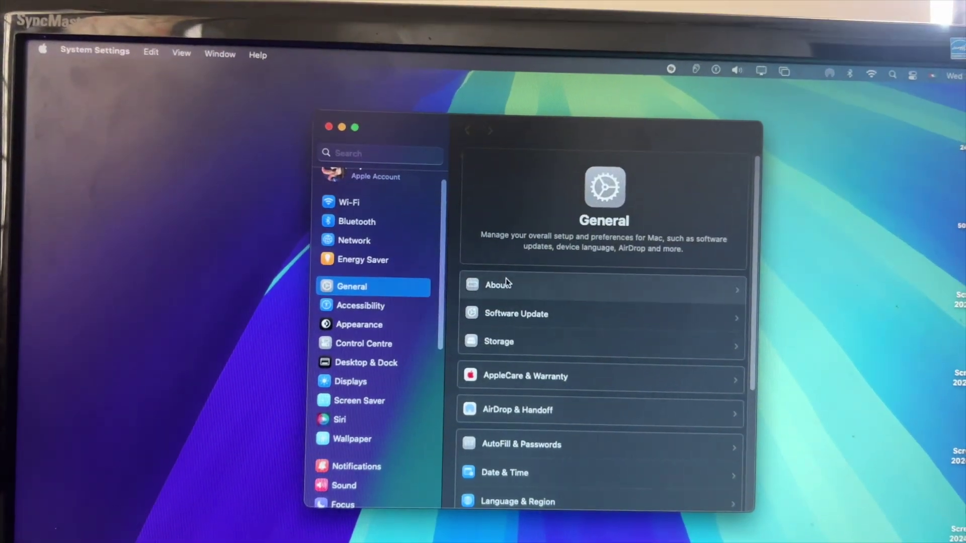
{"action": "left_click", "coordinate": [506, 278]}
{"action": "scroll", "coordinate": [649, 385], "scroll_direction": "down", "scroll_amount": 3}
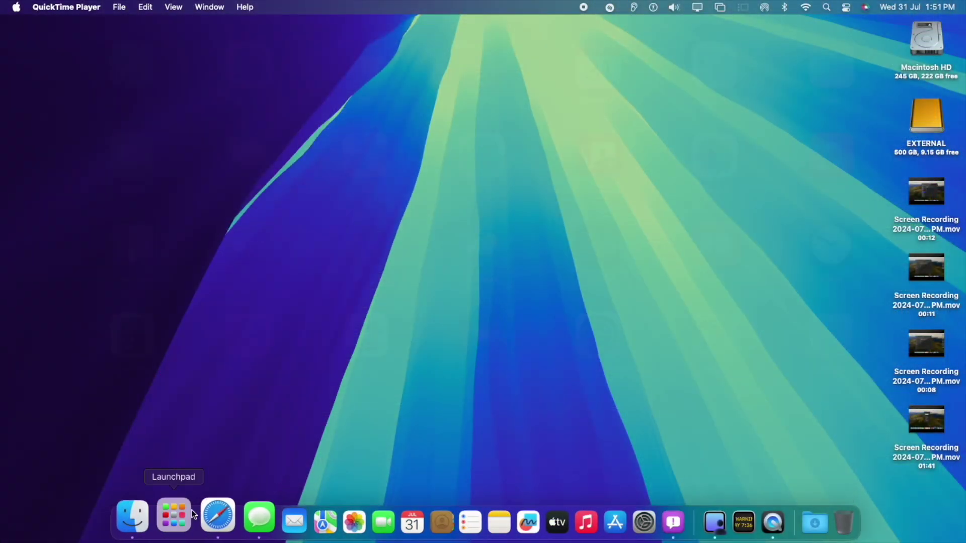
Reopen System Settings from Launchpad and examine the macOS version, display and storage details on the About page
{"action": "left_click", "coordinate": [172, 515]}
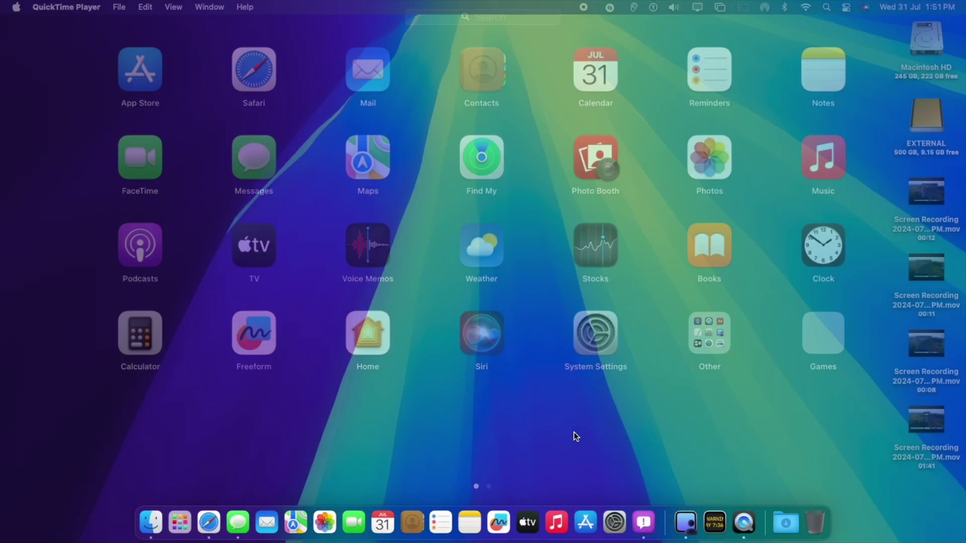
{"action": "left_click", "coordinate": [576, 437]}
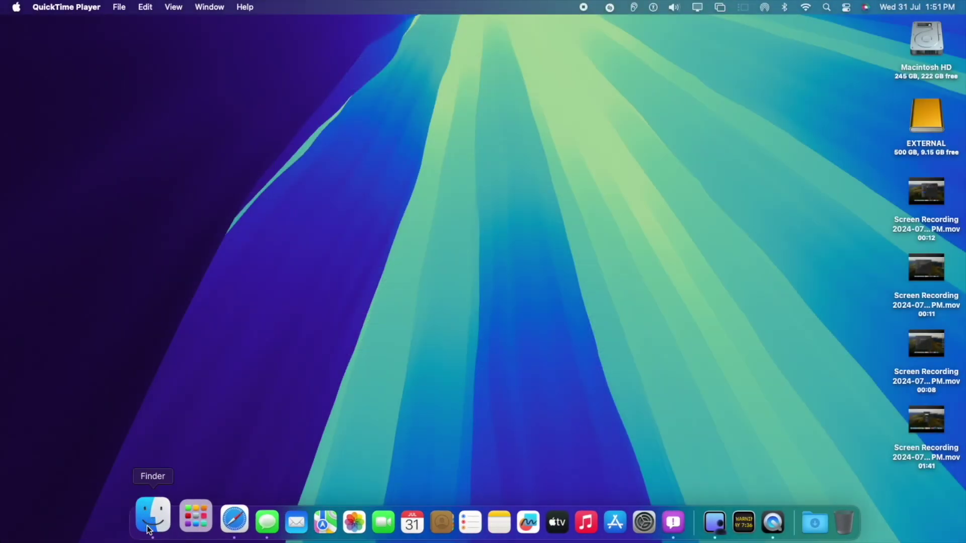
{"action": "left_click", "coordinate": [179, 519]}
{"action": "left_click", "coordinate": [574, 339]}
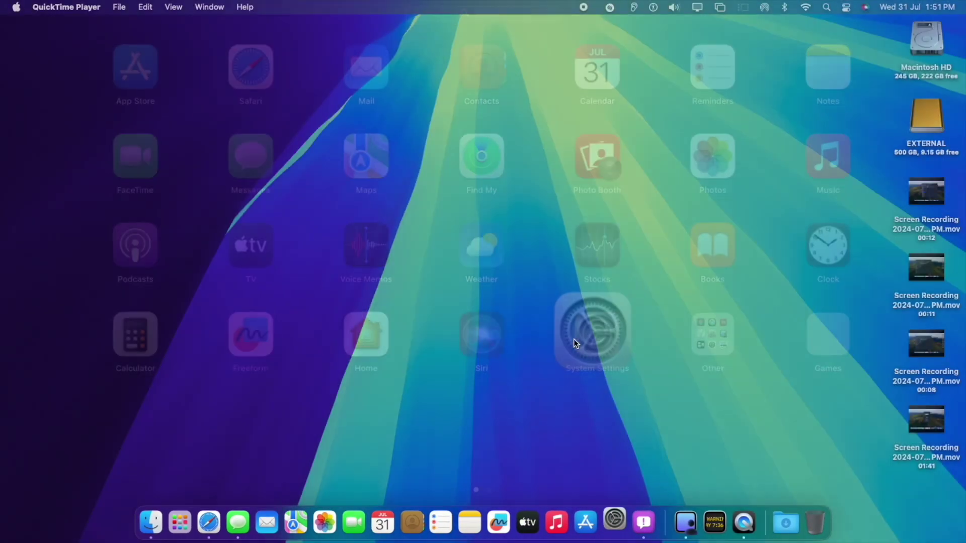
{"action": "left_click", "coordinate": [410, 217]}
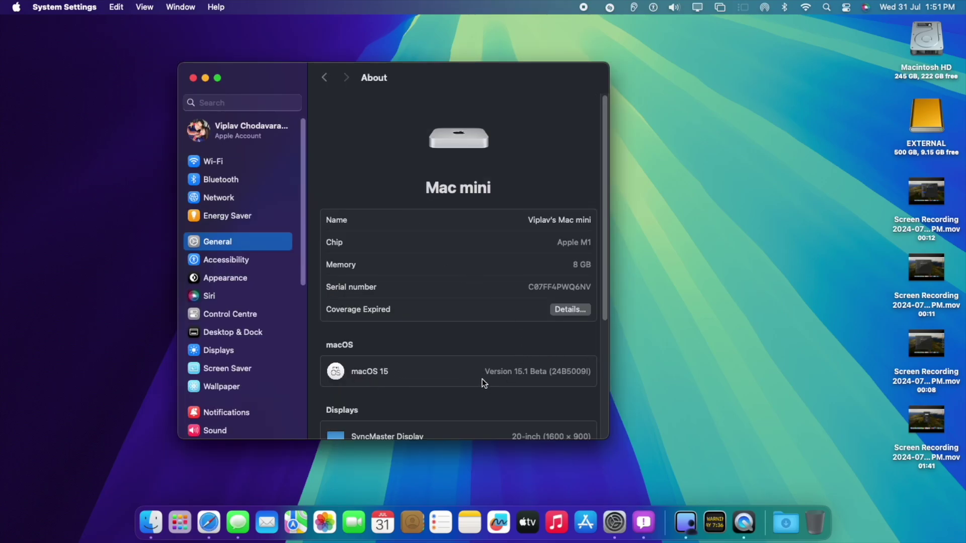
{"action": "scroll", "coordinate": [561, 376], "scroll_direction": "down", "scroll_amount": 5}
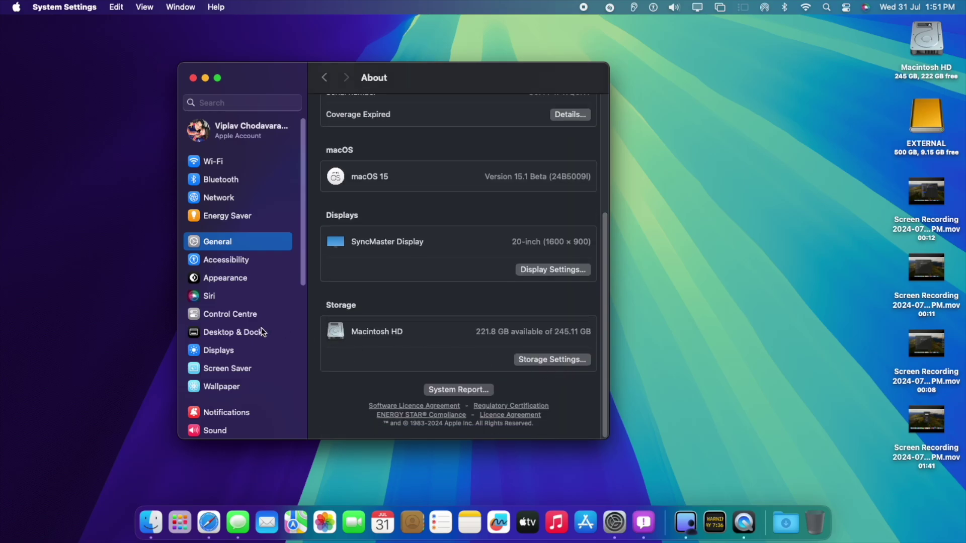
In the Siri settings, set the language to English (United States) and the voice to American Voice 4
{"action": "left_click", "coordinate": [228, 291]}
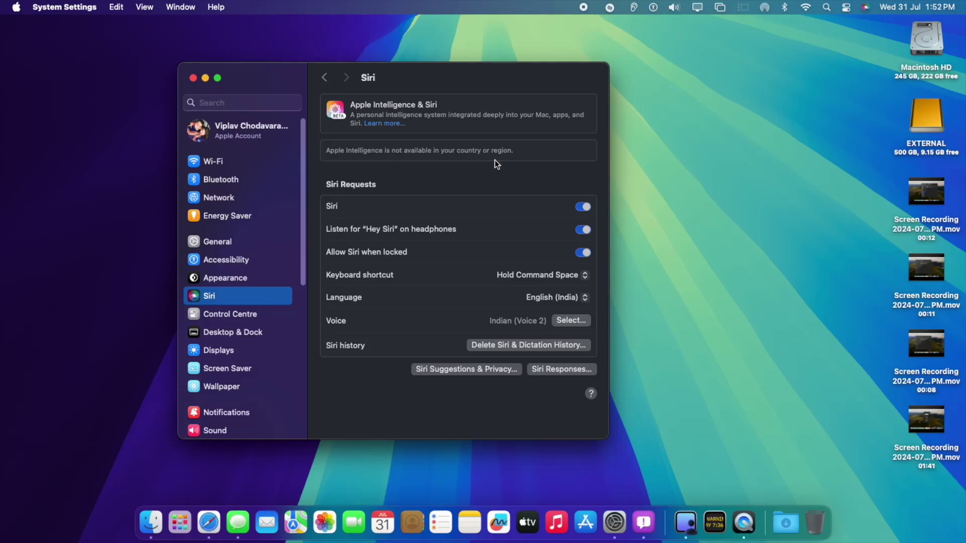
{"action": "left_click", "coordinate": [540, 297]}
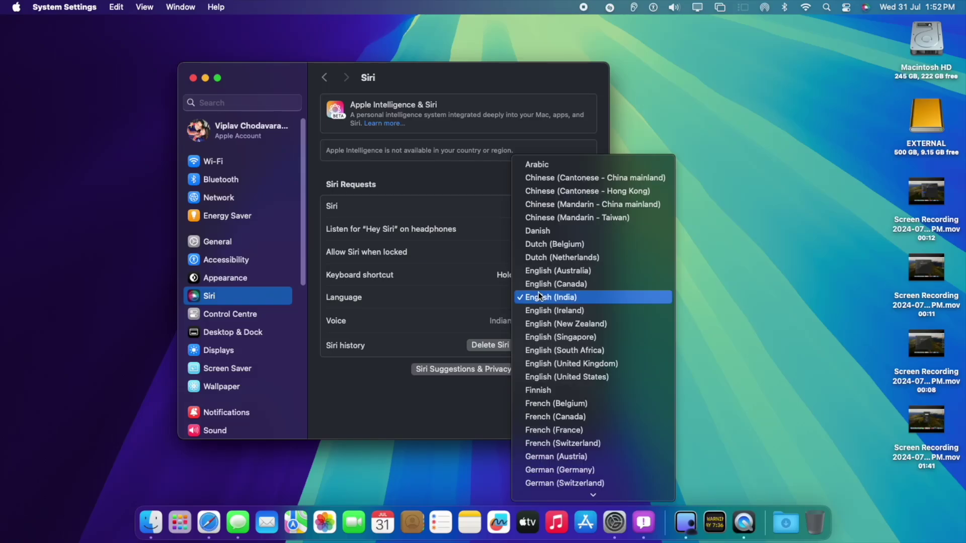
{"action": "left_click", "coordinate": [603, 381]}
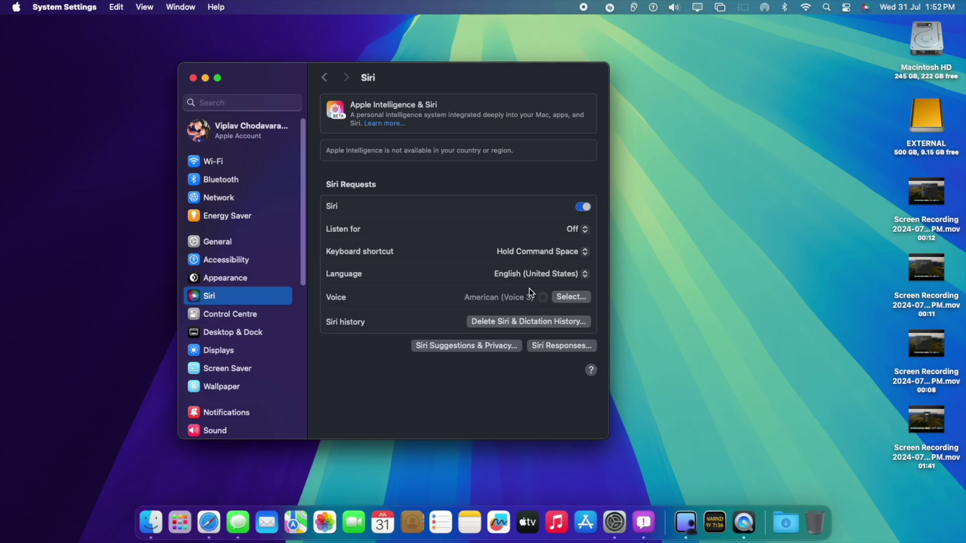
{"action": "left_click", "coordinate": [585, 298]}
{"action": "left_click", "coordinate": [431, 246]}
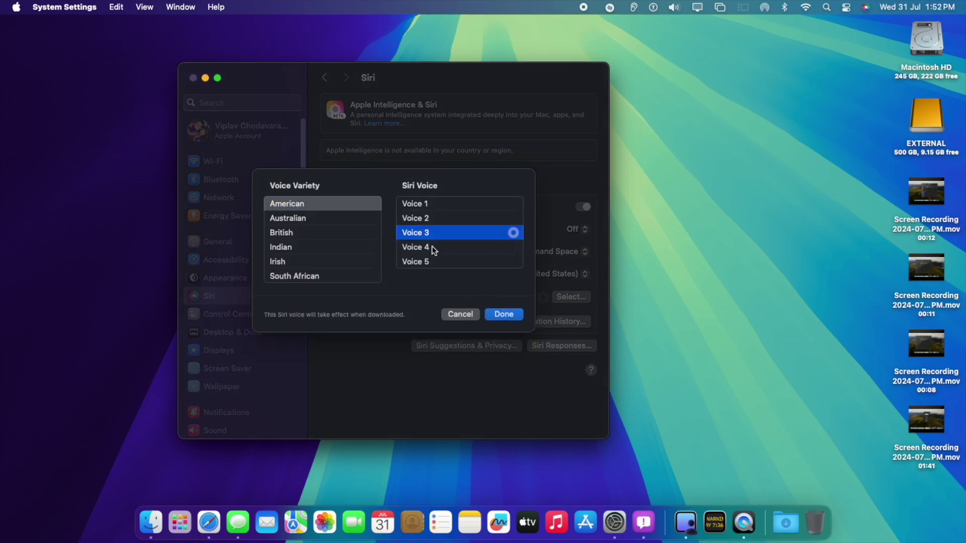
{"action": "left_click", "coordinate": [497, 315]}
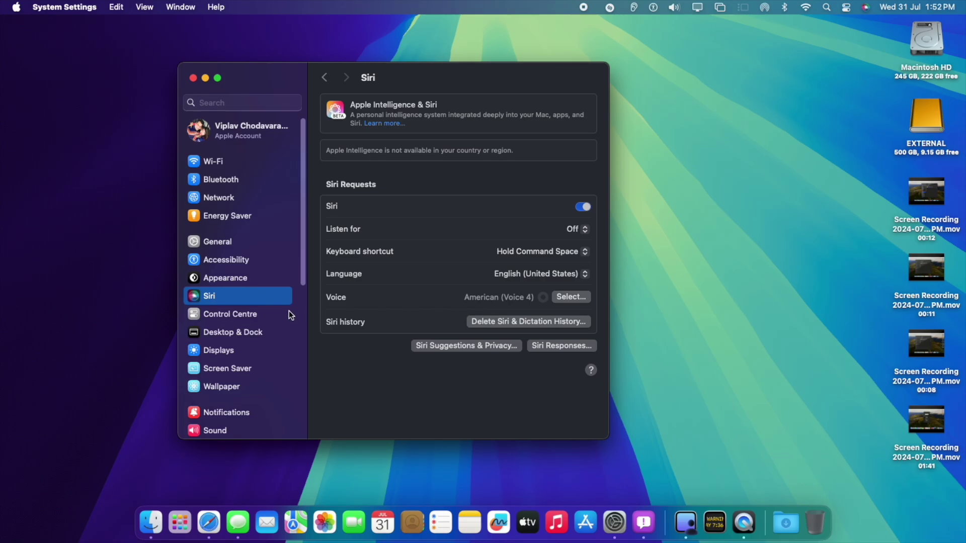
Return to the General settings and open the Language & Region page
{"action": "scroll", "coordinate": [272, 325], "scroll_direction": "down", "scroll_amount": 5}
{"action": "scroll", "coordinate": [272, 324], "scroll_direction": "down", "scroll_amount": 5}
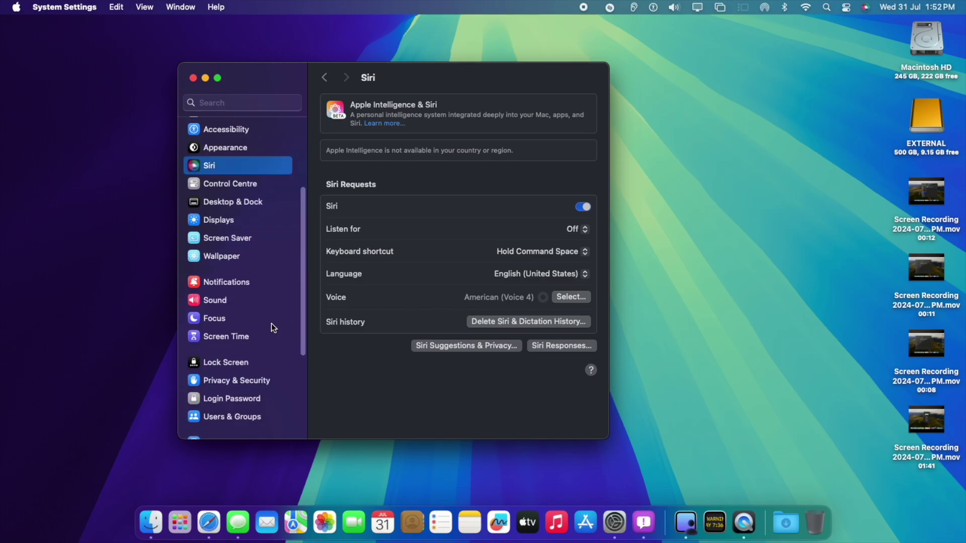
{"action": "scroll", "coordinate": [271, 324], "scroll_direction": "up", "scroll_amount": 7}
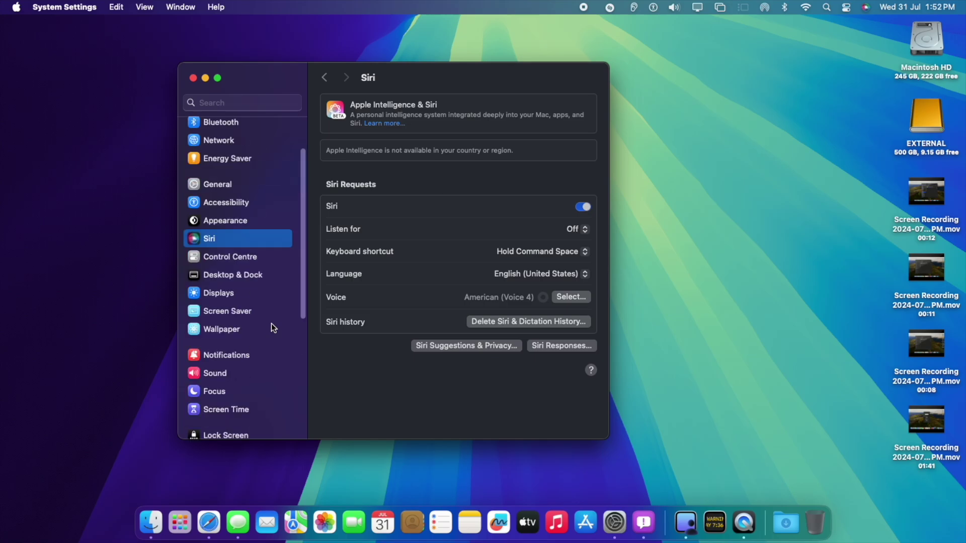
{"action": "left_click", "coordinate": [321, 79]}
{"action": "scroll", "coordinate": [390, 248], "scroll_direction": "down", "scroll_amount": 5}
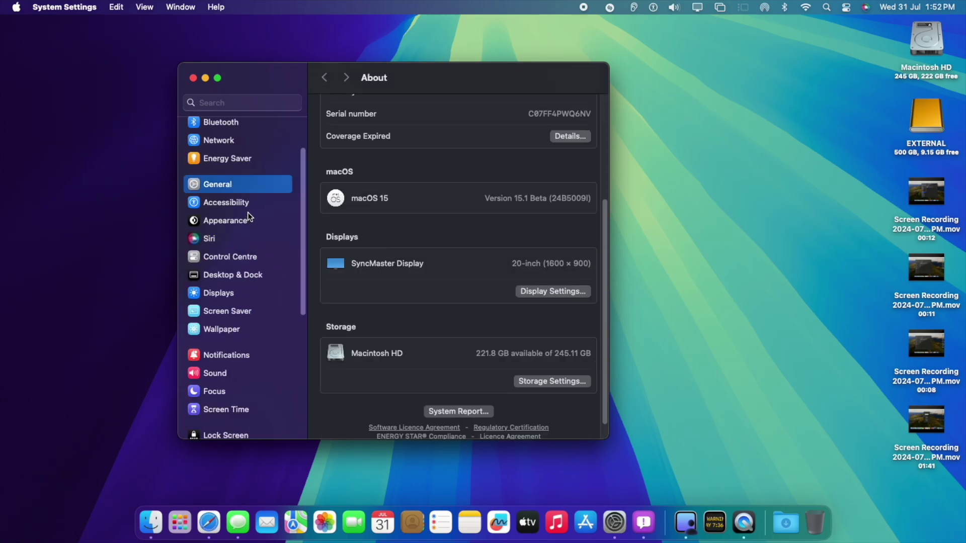
{"action": "left_click", "coordinate": [254, 187]}
{"action": "scroll", "coordinate": [416, 282], "scroll_direction": "down", "scroll_amount": 2}
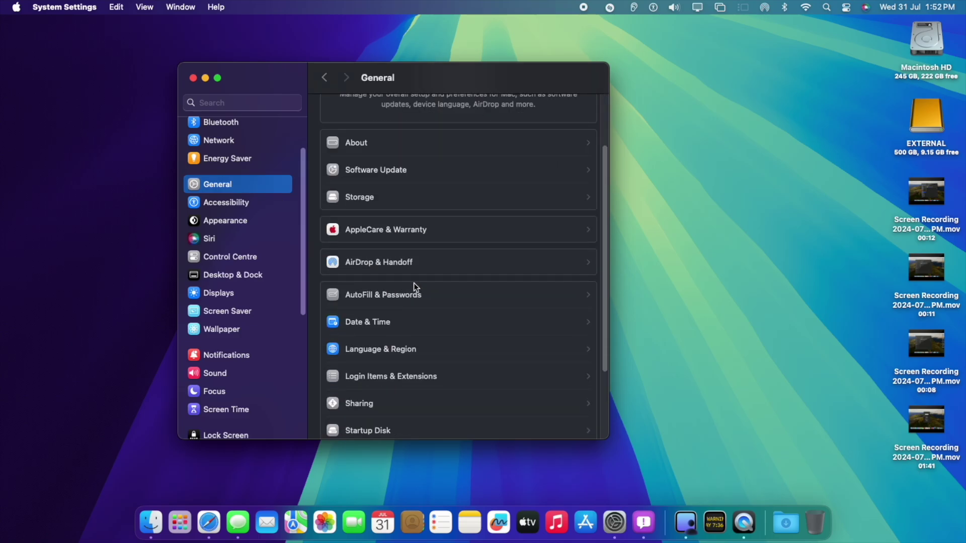
{"action": "left_click", "coordinate": [386, 345]}
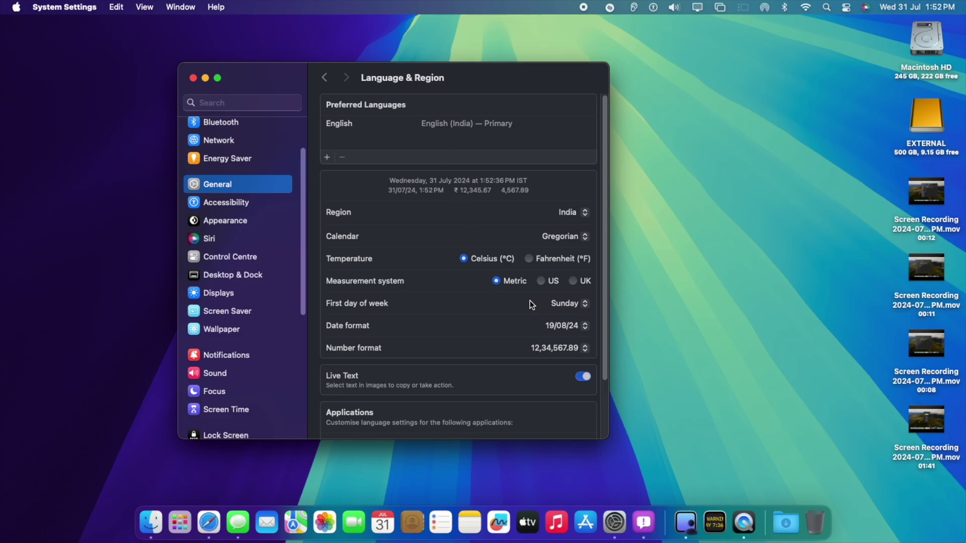
Set the region to United States and change the primary language to English (US) without restarting the computer
{"action": "left_click", "coordinate": [579, 213]}
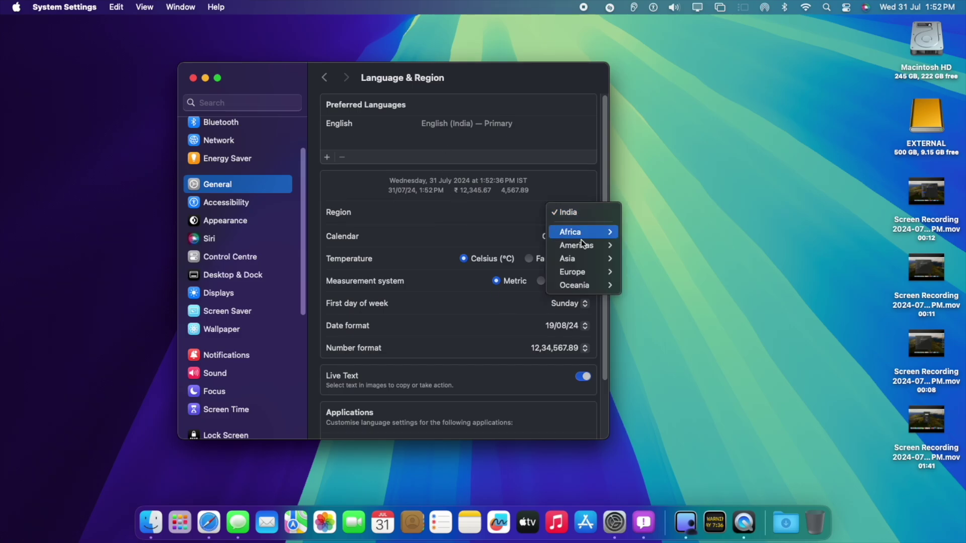
{"action": "mouse_move", "coordinate": [588, 248]}
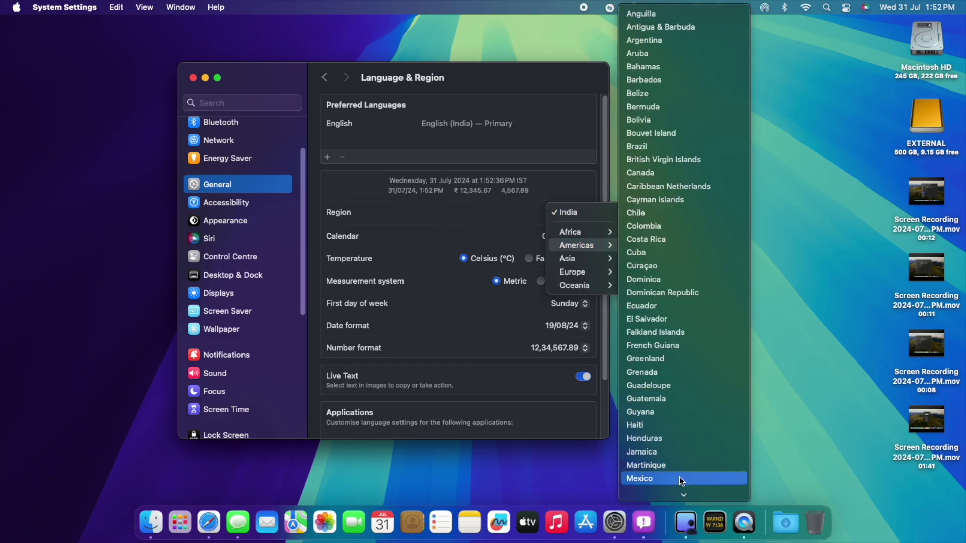
{"action": "mouse_move", "coordinate": [679, 490]}
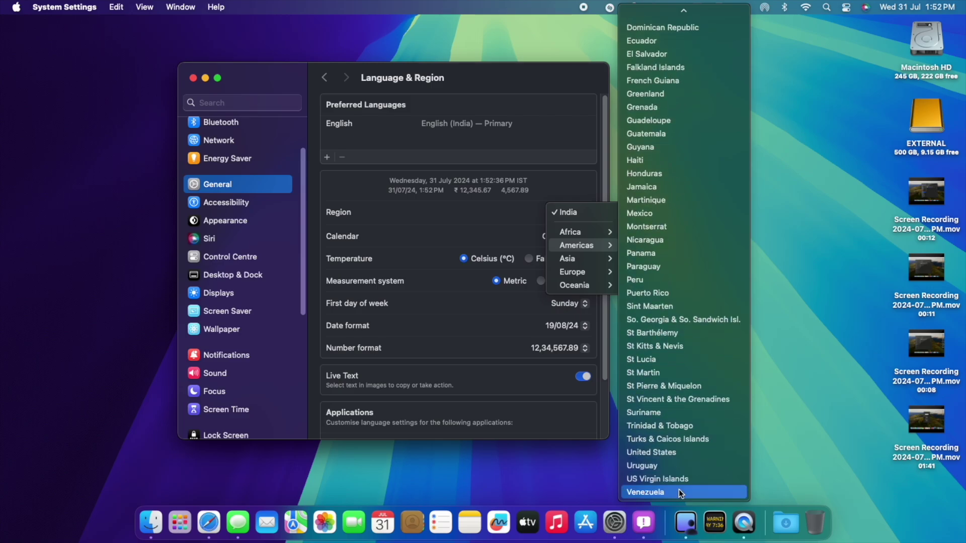
{"action": "left_click", "coordinate": [672, 456]}
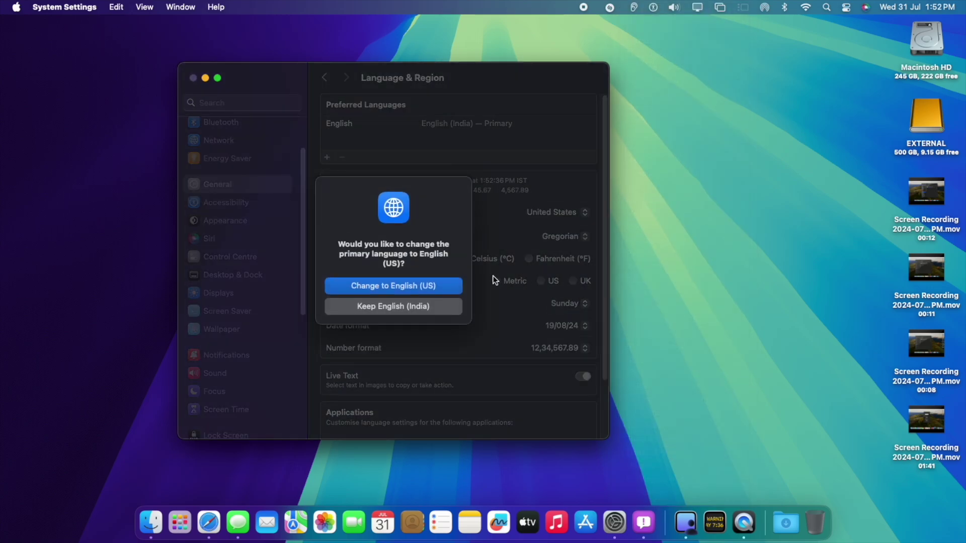
{"action": "left_click", "coordinate": [420, 286]}
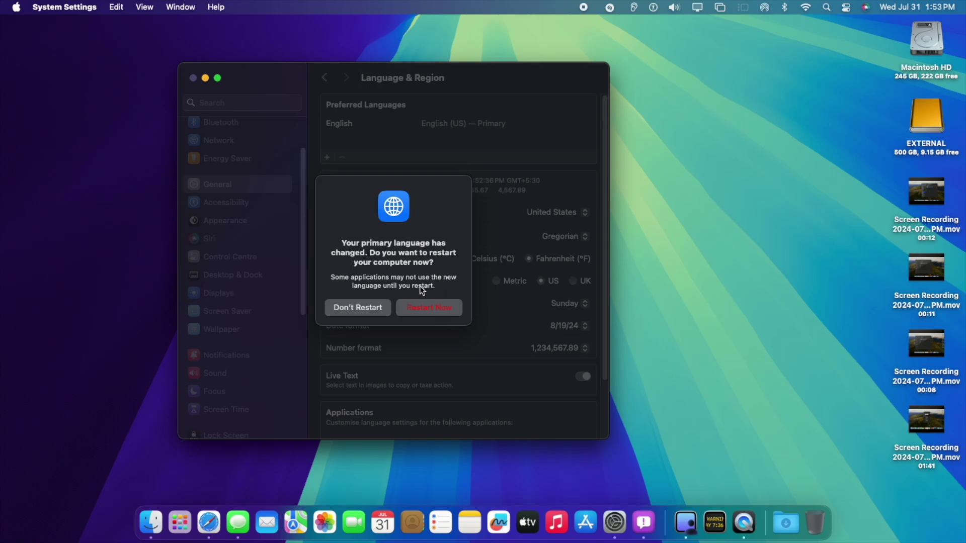
{"action": "left_click", "coordinate": [365, 310]}
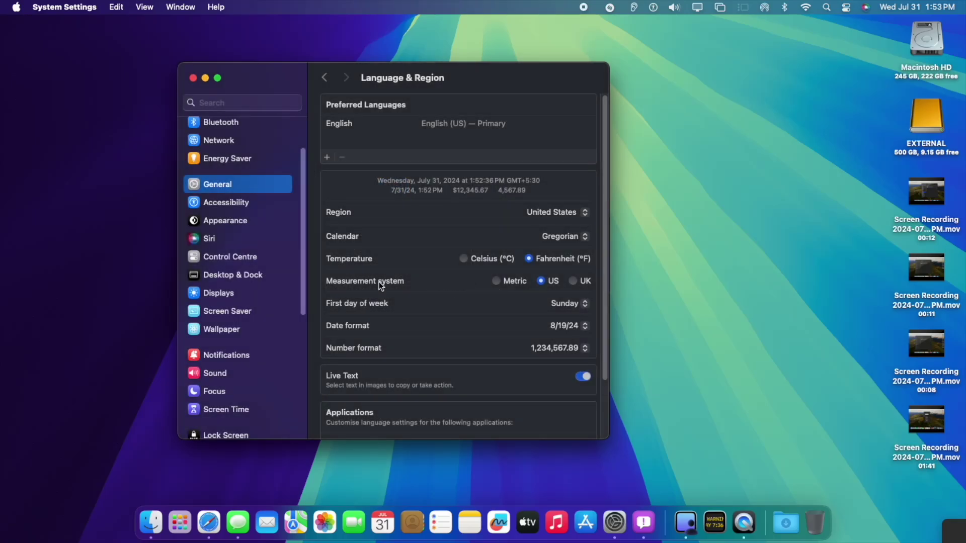
Set the measurement system to Metric and the temperature unit to Celsius
{"action": "left_click", "coordinate": [521, 286]}
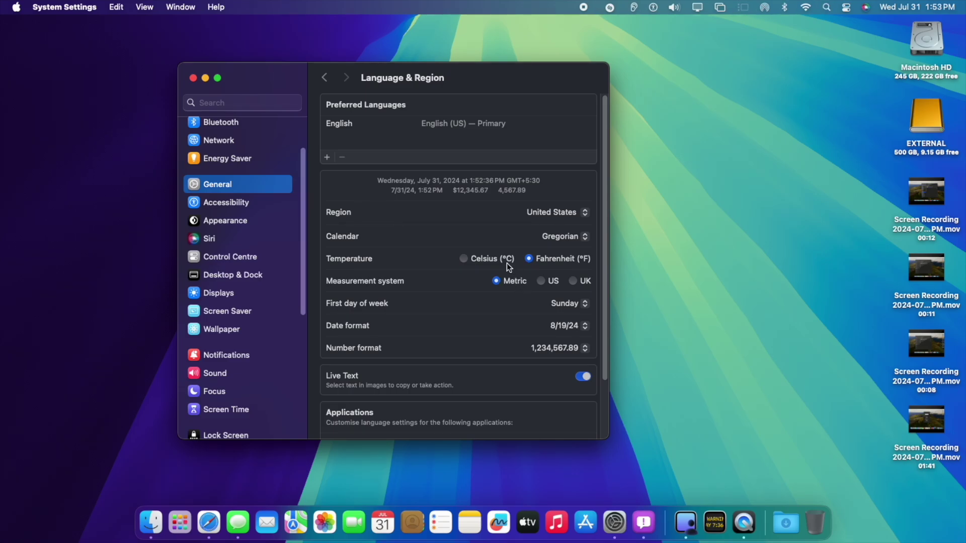
{"action": "left_click", "coordinate": [505, 261]}
{"action": "scroll", "coordinate": [456, 370], "scroll_direction": "down", "scroll_amount": 3}
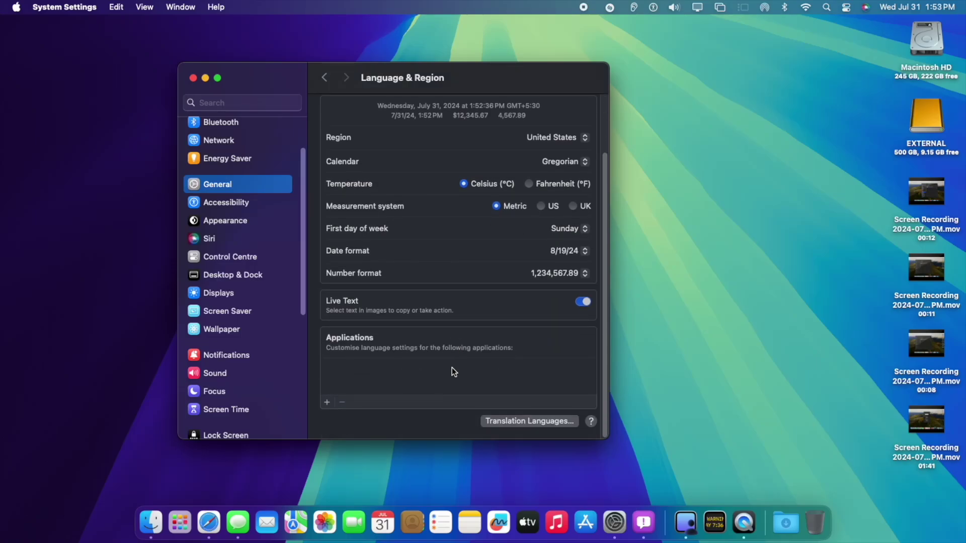
Check Apple Intelligence availability in the Siri settings, and return to Language & Region in the General settings
{"action": "left_click", "coordinate": [246, 235]}
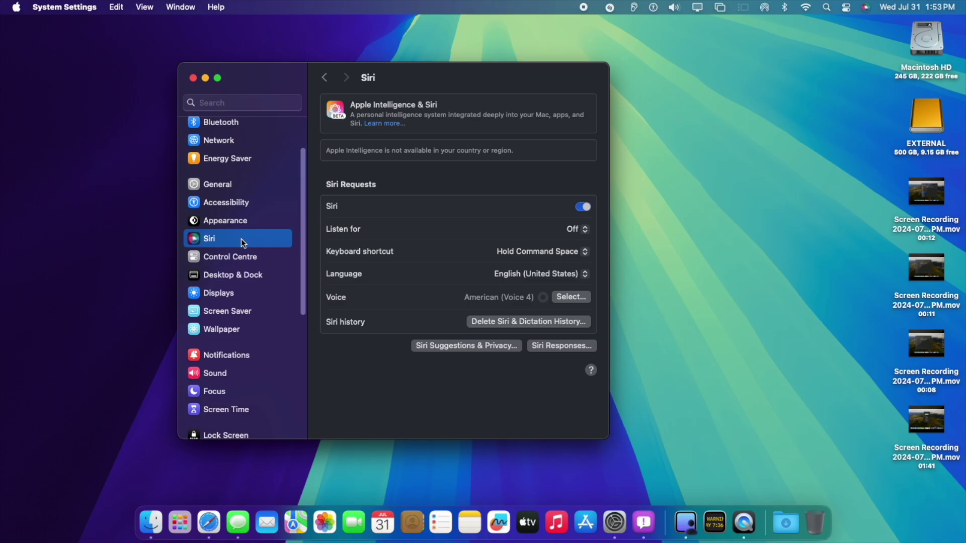
{"action": "scroll", "coordinate": [241, 279], "scroll_direction": "down", "scroll_amount": 5}
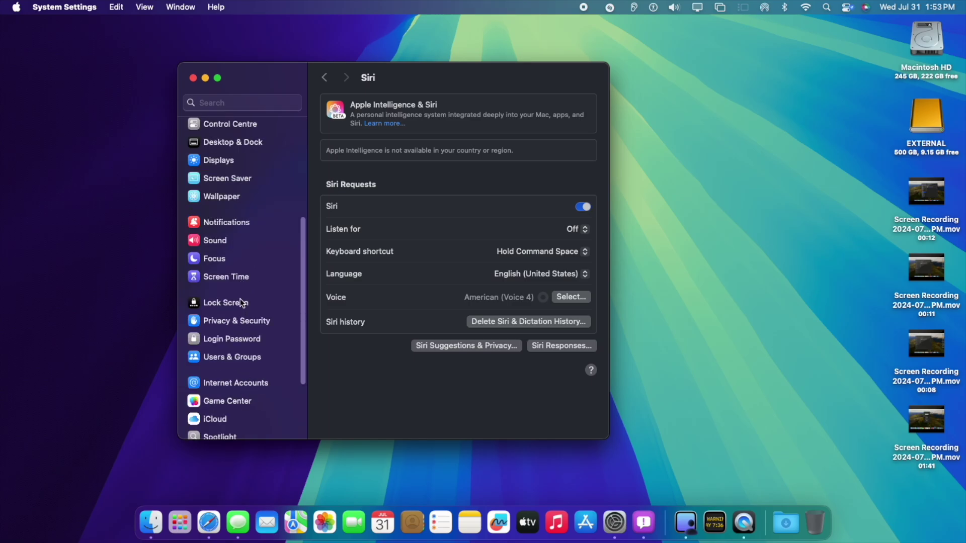
{"action": "scroll", "coordinate": [246, 282], "scroll_direction": "down", "scroll_amount": 4}
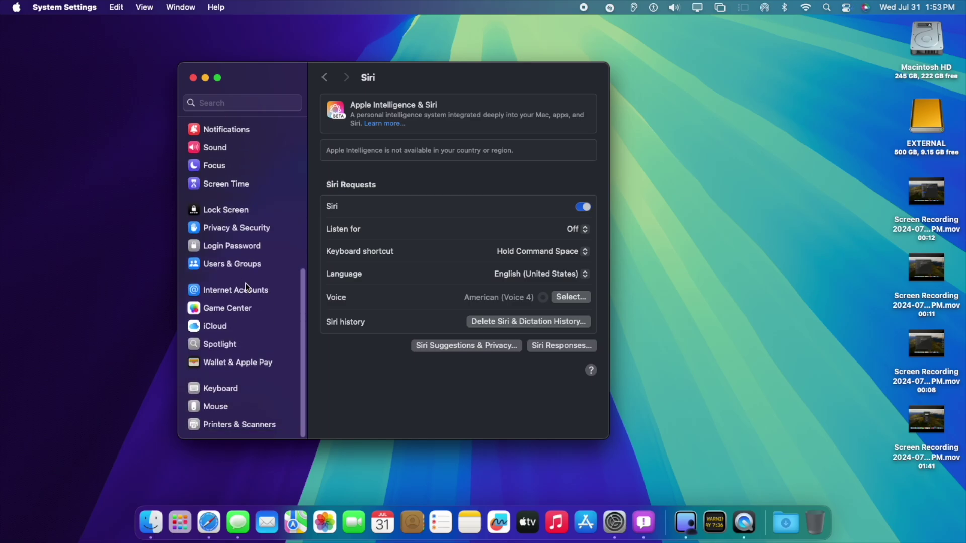
{"action": "scroll", "coordinate": [246, 286], "scroll_direction": "up", "scroll_amount": 10}
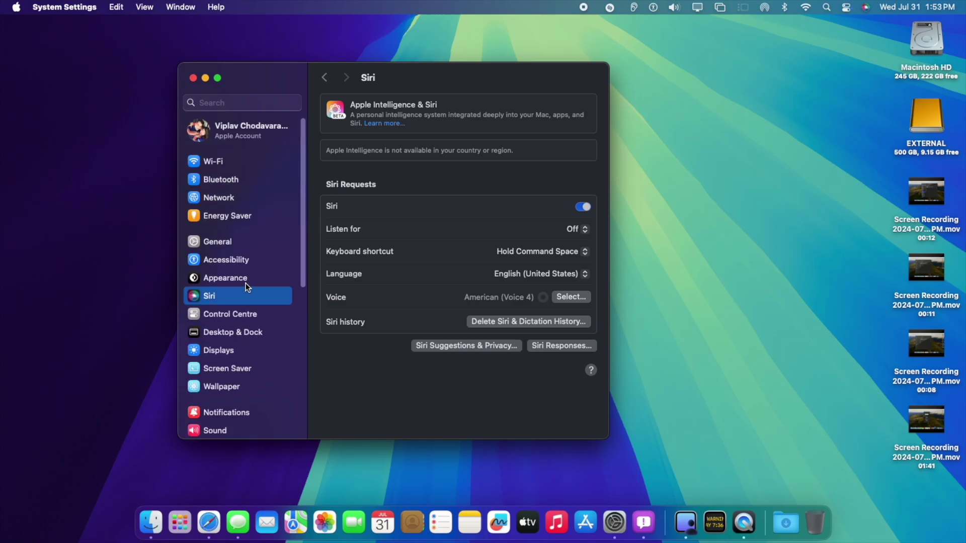
{"action": "left_click", "coordinate": [250, 237]}
{"action": "scroll", "coordinate": [371, 272], "scroll_direction": "down", "scroll_amount": 3}
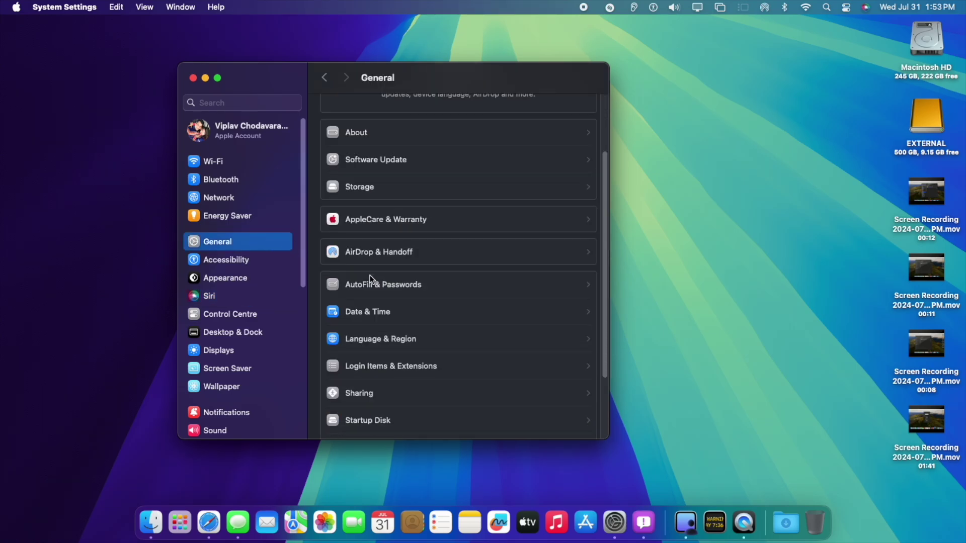
{"action": "left_click", "coordinate": [386, 340]}
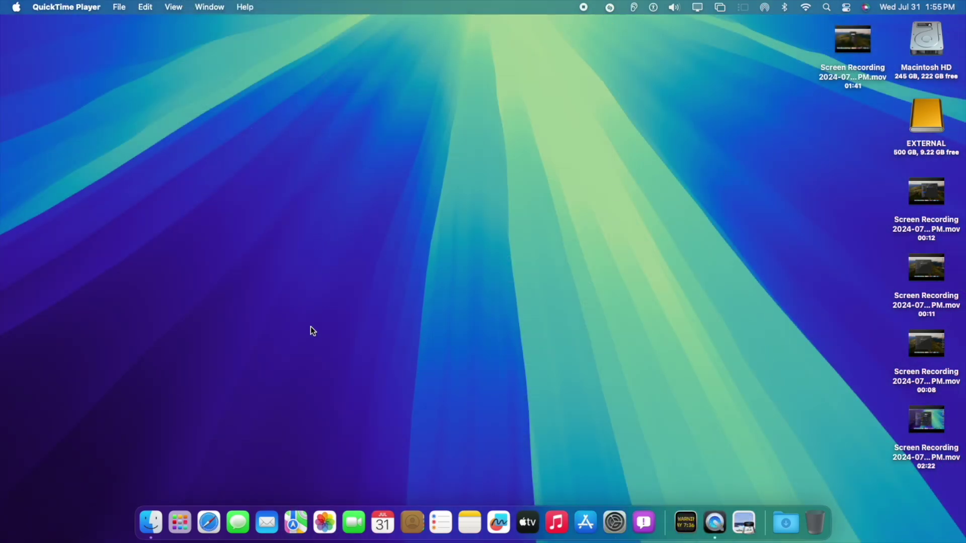
Reopen System Settings from Launchpad and examine the Apple Intelligence status in the Siri settings
{"action": "left_click", "coordinate": [171, 525]}
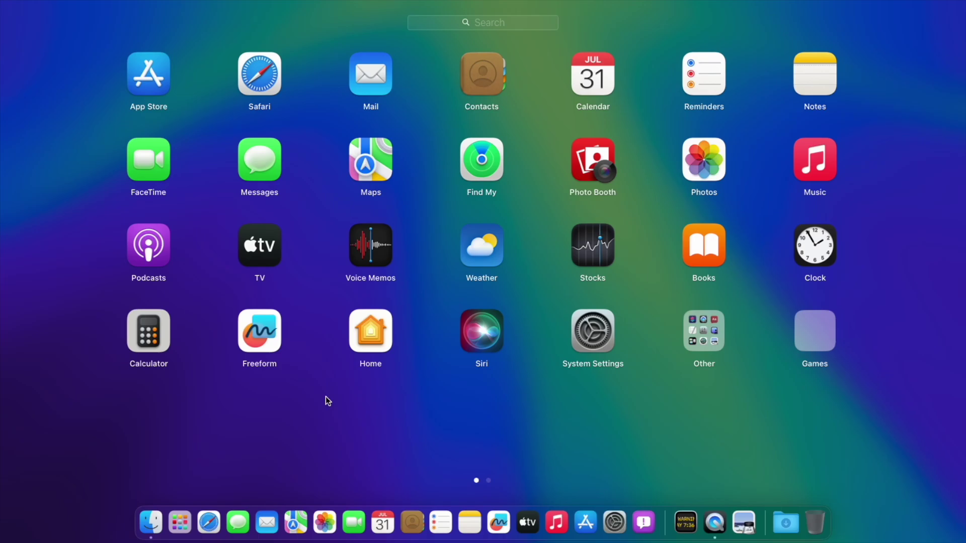
{"action": "left_click", "coordinate": [580, 334]}
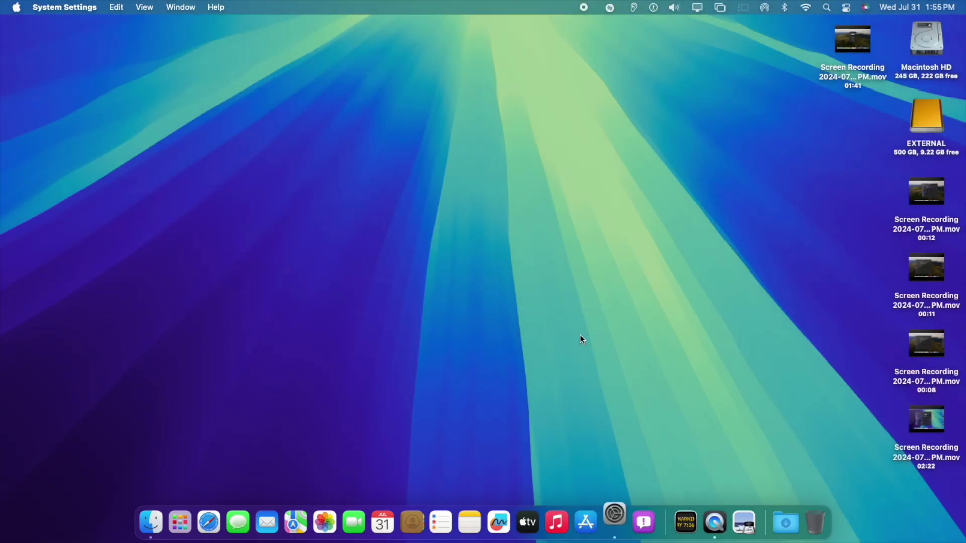
{"action": "scroll", "coordinate": [262, 330], "scroll_direction": "down", "scroll_amount": 5}
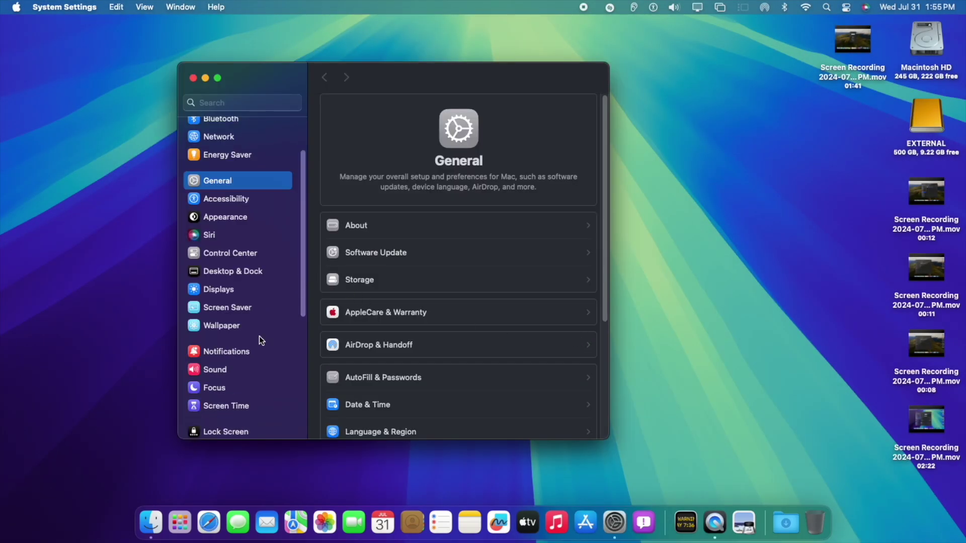
{"action": "left_click", "coordinate": [240, 186]}
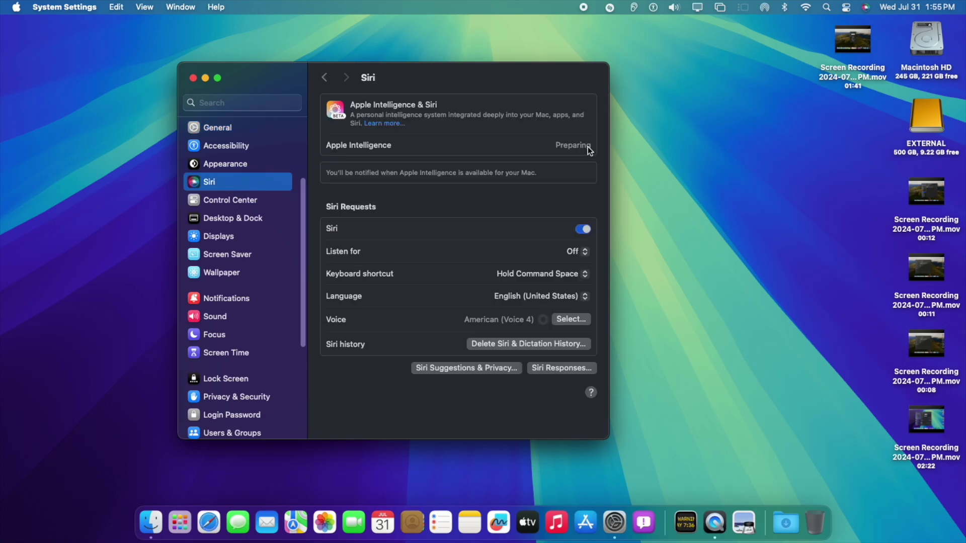
{"action": "left_click", "coordinate": [563, 146]}
{"action": "left_click_drag", "start_coordinate": [563, 146], "coordinate": [589, 147]}
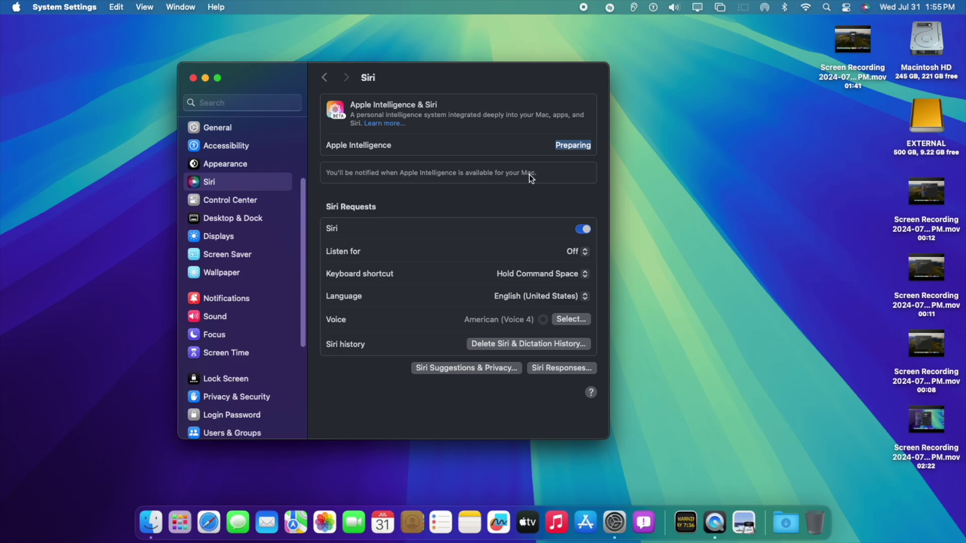
Try Voice 3 among the American Siri voices, and confirm the selection with Voice 4
{"action": "left_click", "coordinate": [571, 319]}
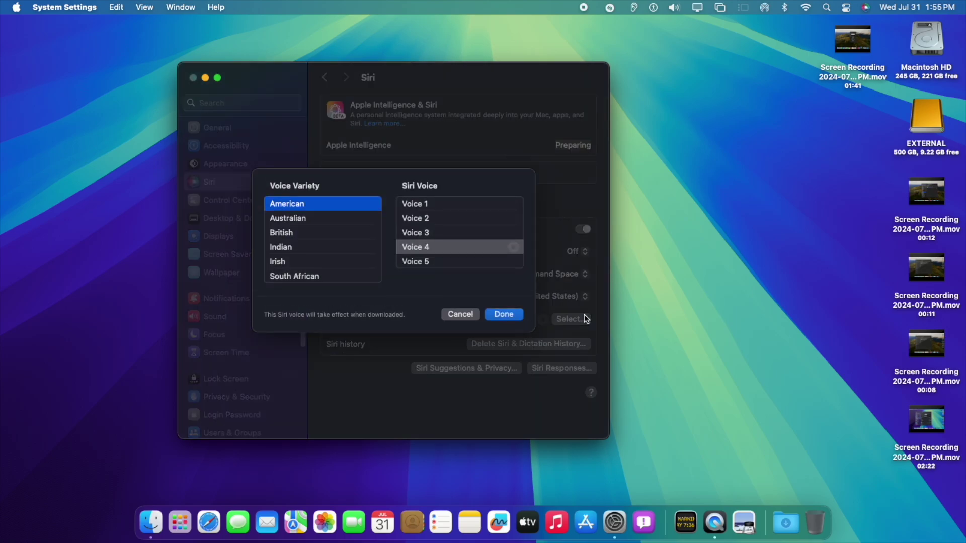
{"action": "left_click", "coordinate": [446, 249]}
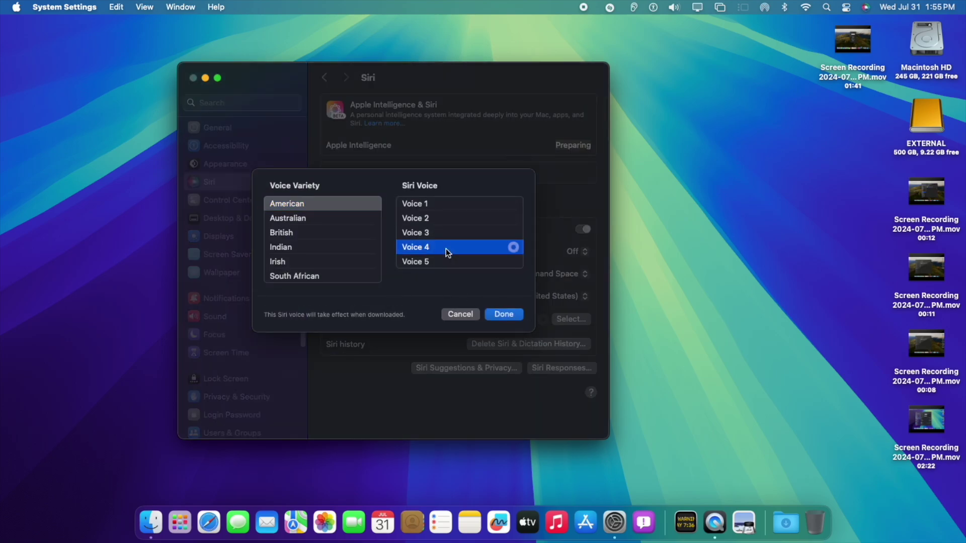
{"action": "left_click", "coordinate": [446, 233]}
{"action": "left_click", "coordinate": [448, 243]}
{"action": "left_click", "coordinate": [493, 314]}
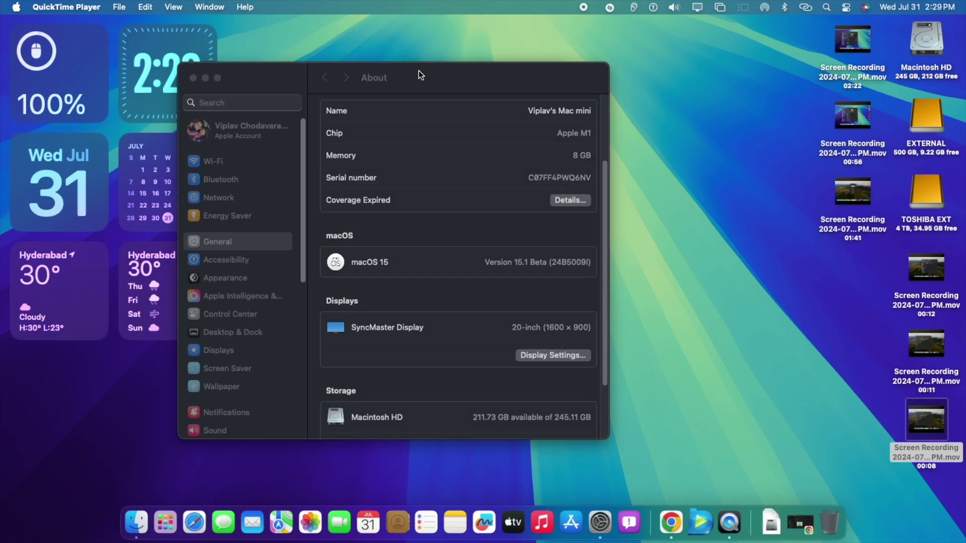
Move the System Settings window clear of the desktop widgets and check the Apple Intelligence status under Apple Intelligence & Siri
{"action": "left_click_drag", "start_coordinate": [419, 71], "coordinate": [468, 79]}
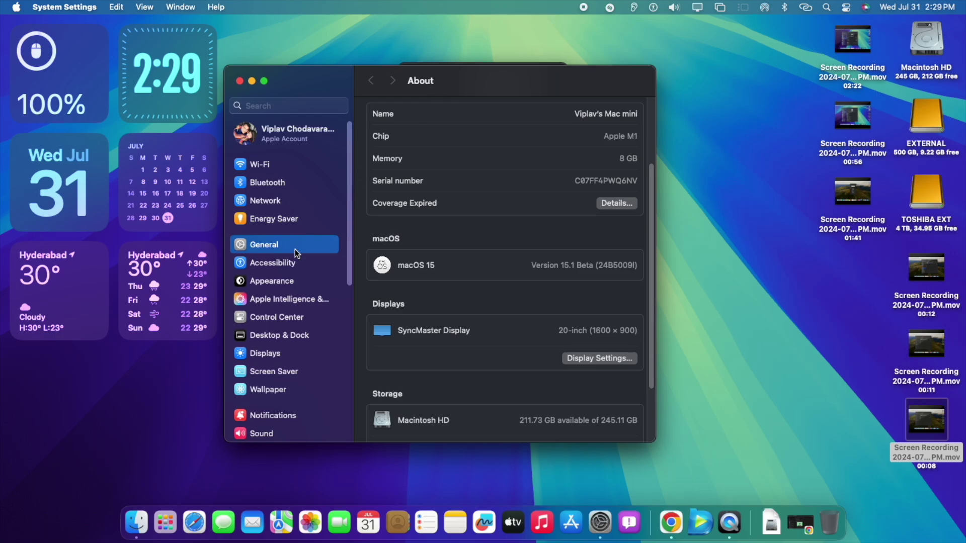
{"action": "left_click", "coordinate": [296, 298]}
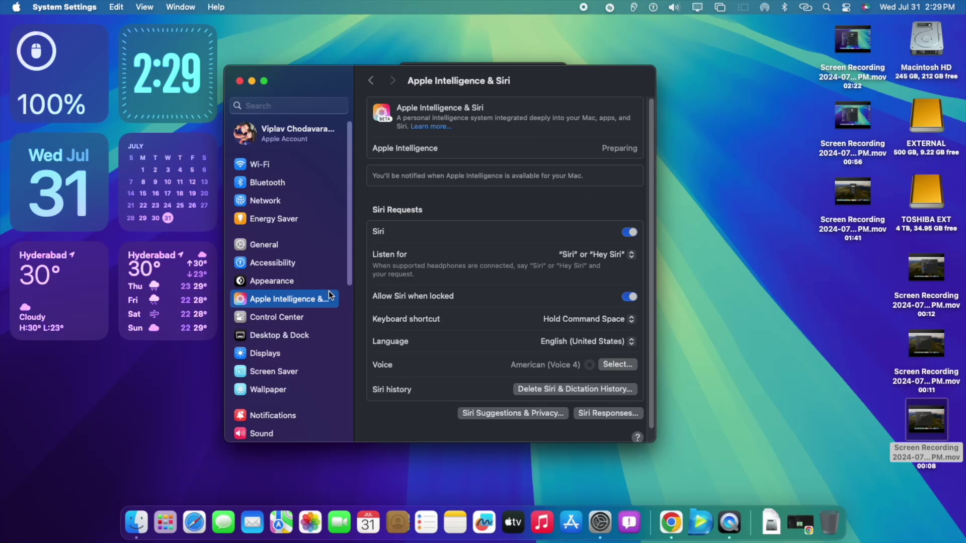
{"action": "left_click", "coordinate": [310, 320]}
{"action": "left_click", "coordinate": [308, 306]}
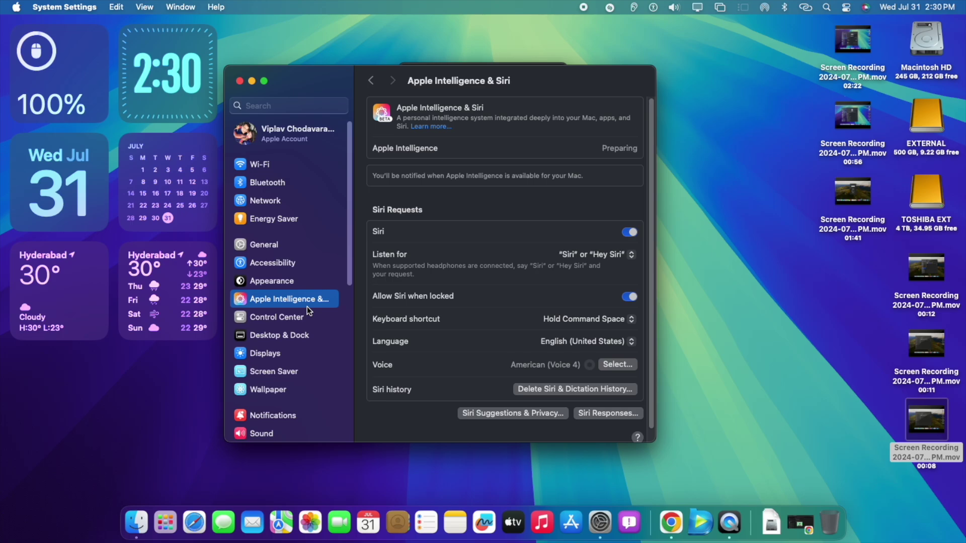
Check the macOS version on the General settings' About page, and return to Apple Intelligence & Siri
{"action": "scroll", "coordinate": [308, 308], "scroll_direction": "down", "scroll_amount": 2}
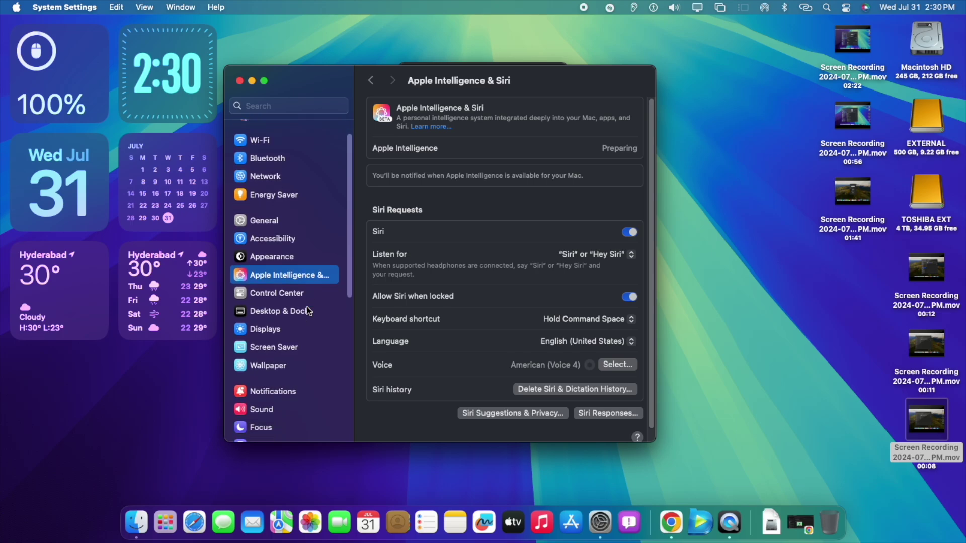
{"action": "scroll", "coordinate": [307, 307], "scroll_direction": "down", "scroll_amount": 10}
{"action": "scroll", "coordinate": [307, 307], "scroll_direction": "up", "scroll_amount": 10}
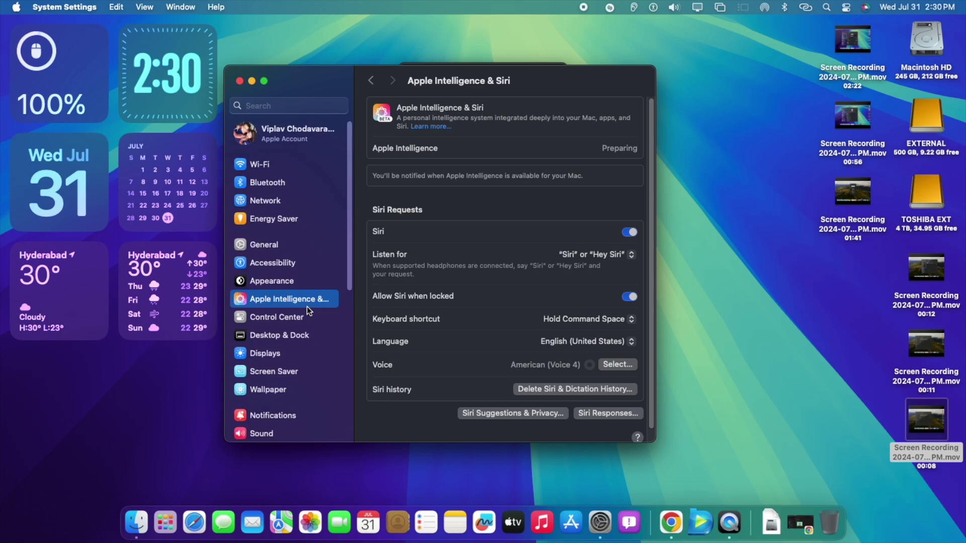
{"action": "left_click", "coordinate": [304, 279]}
{"action": "left_click", "coordinate": [255, 243]}
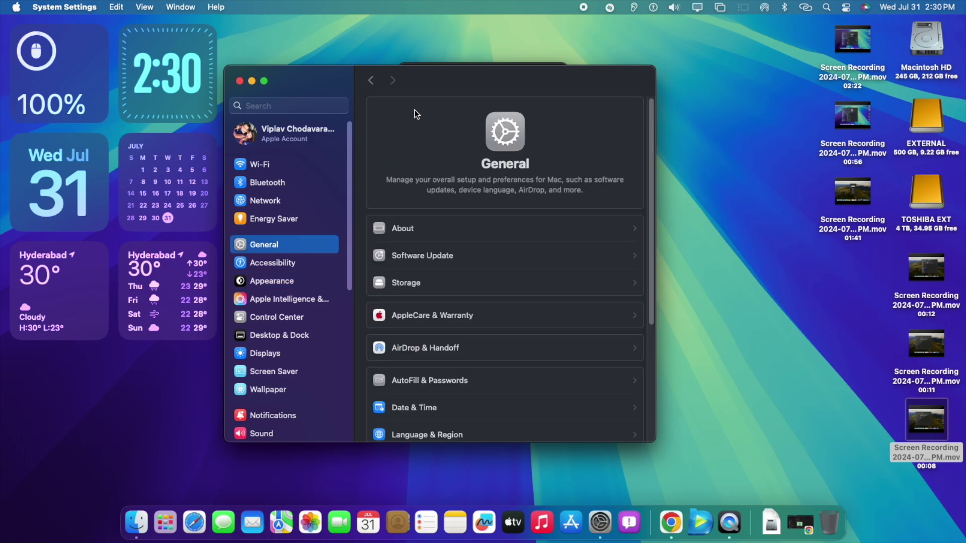
{"action": "left_click", "coordinate": [446, 228]}
{"action": "scroll", "coordinate": [447, 229], "scroll_direction": "down", "scroll_amount": 4}
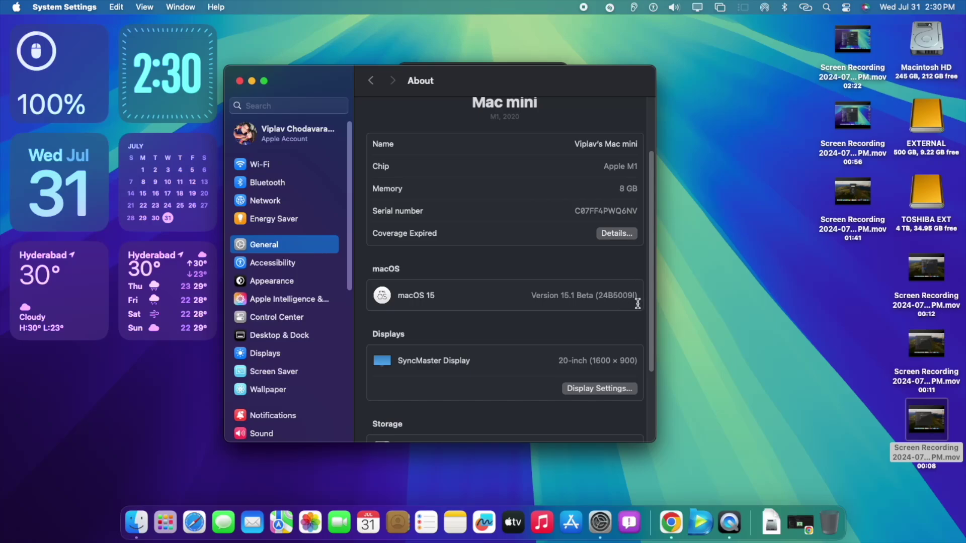
{"action": "left_click", "coordinate": [324, 299]}
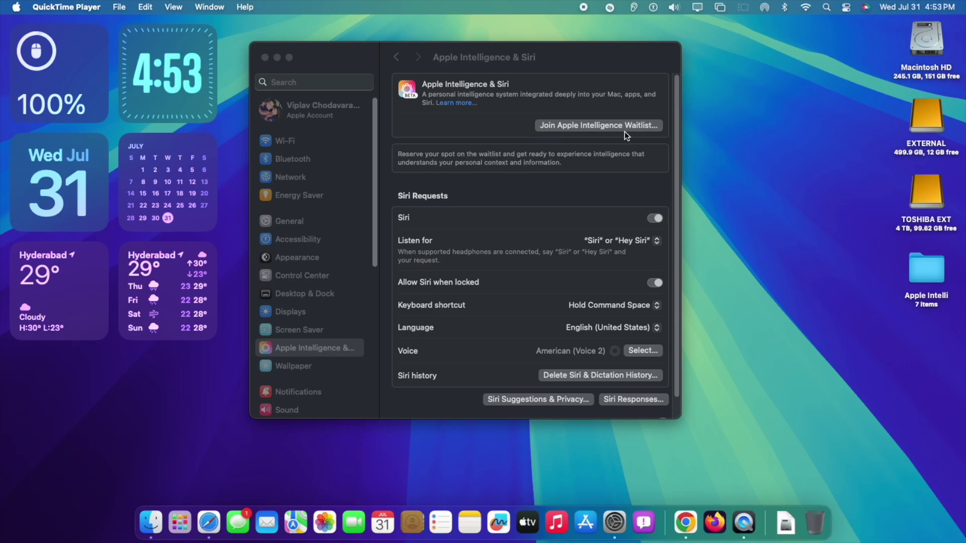
Recheck the Mac's version details under About in General, and go back to the Apple Intelligence & Siri settings
{"action": "left_click", "coordinate": [340, 216]}
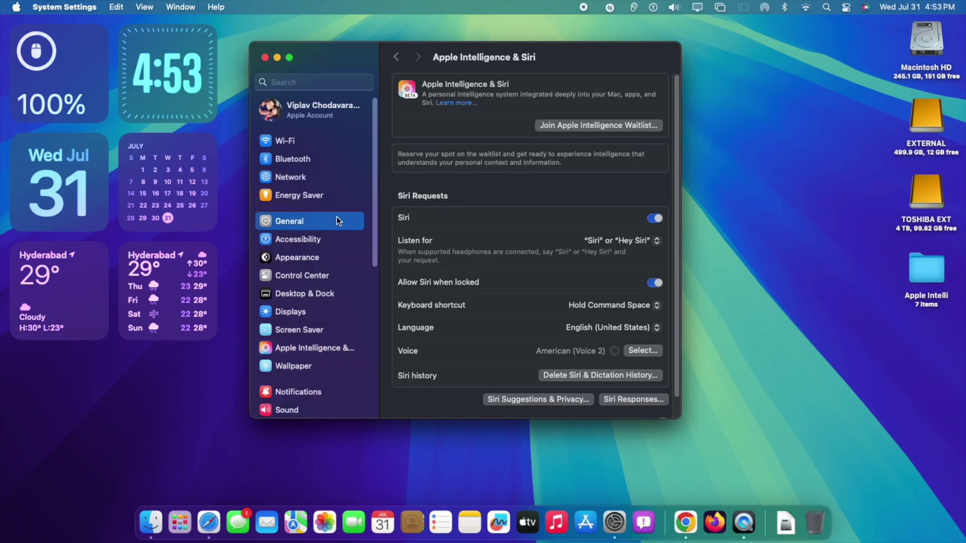
{"action": "left_click", "coordinate": [455, 204]}
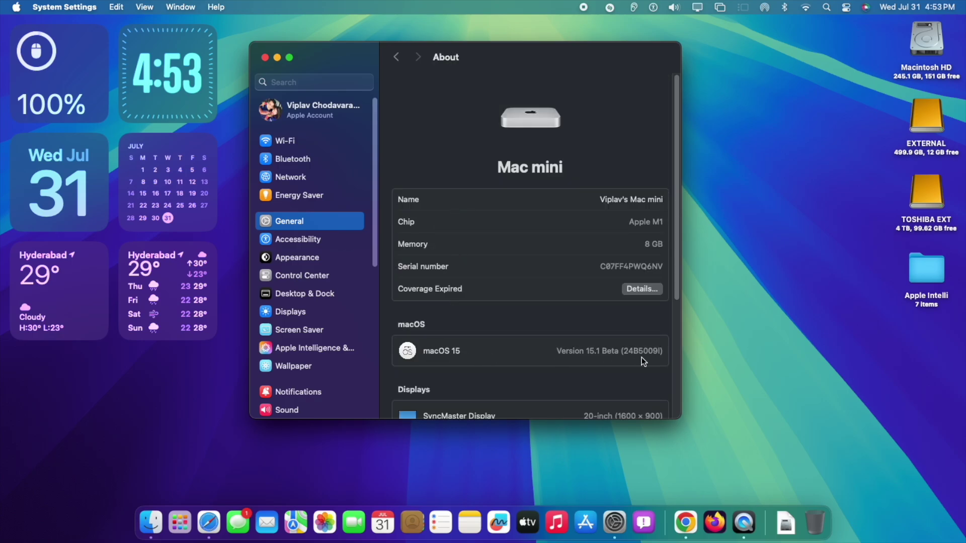
{"action": "left_click", "coordinate": [349, 347]}
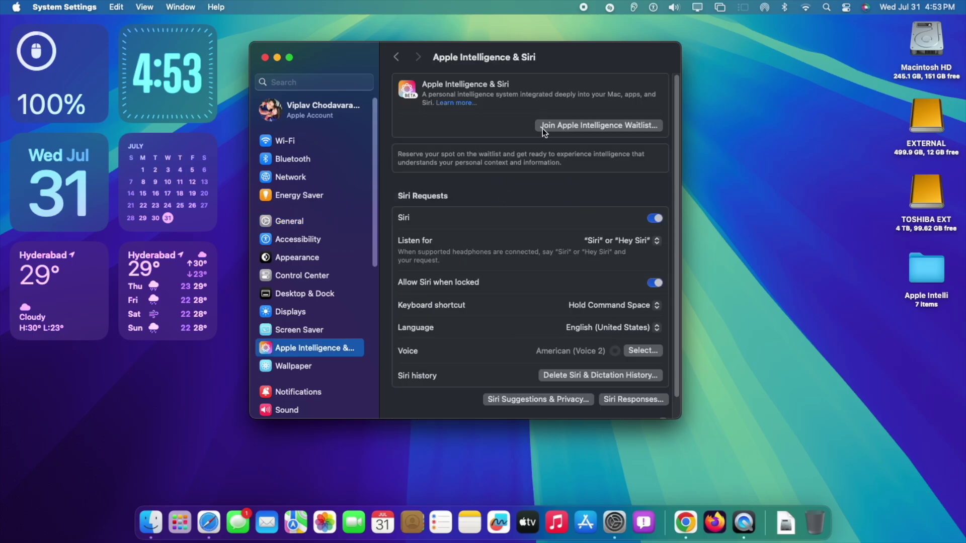
Join the Apple Intelligence waitlist, and reload the Apple Intelligence & Siri settings to check its status
{"action": "left_click", "coordinate": [551, 125]}
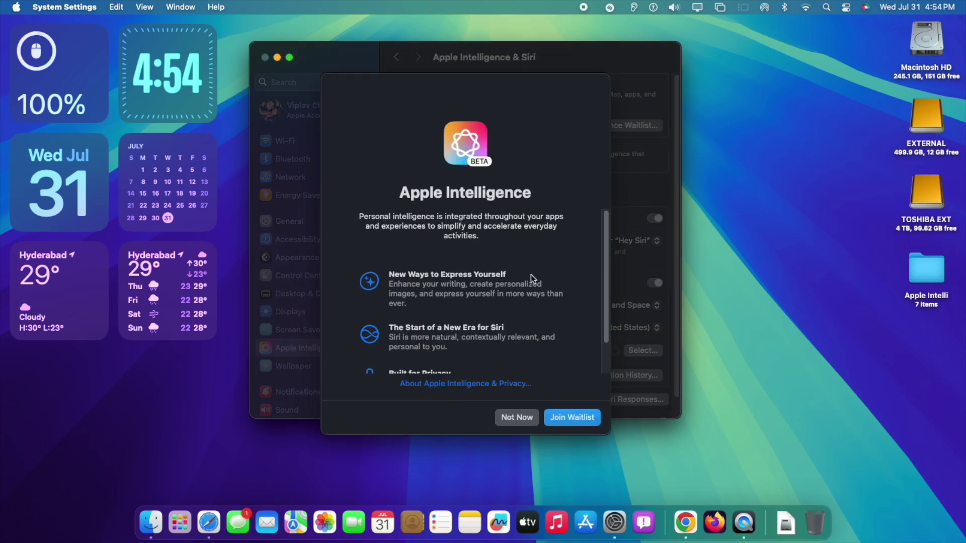
{"action": "scroll", "coordinate": [530, 274], "scroll_direction": "down", "scroll_amount": 3}
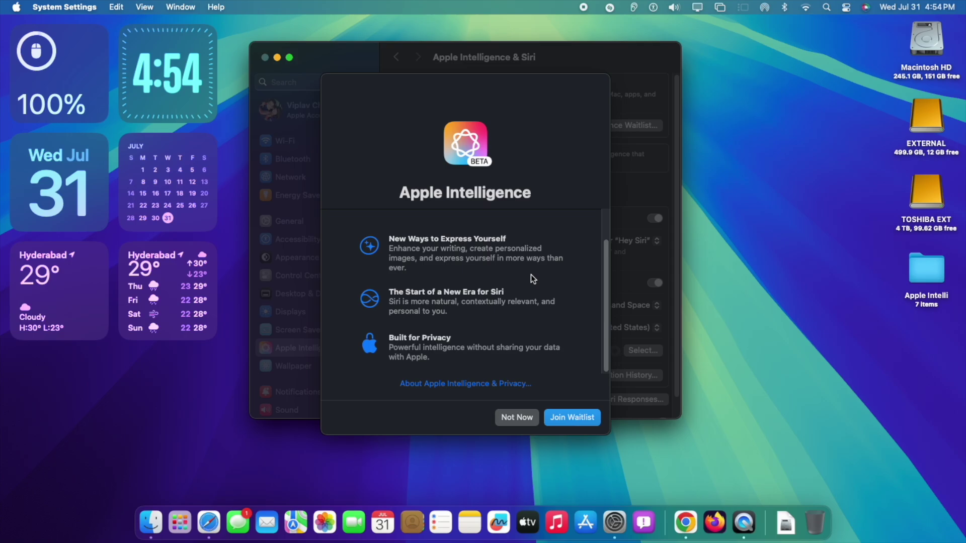
{"action": "left_click", "coordinate": [587, 418]}
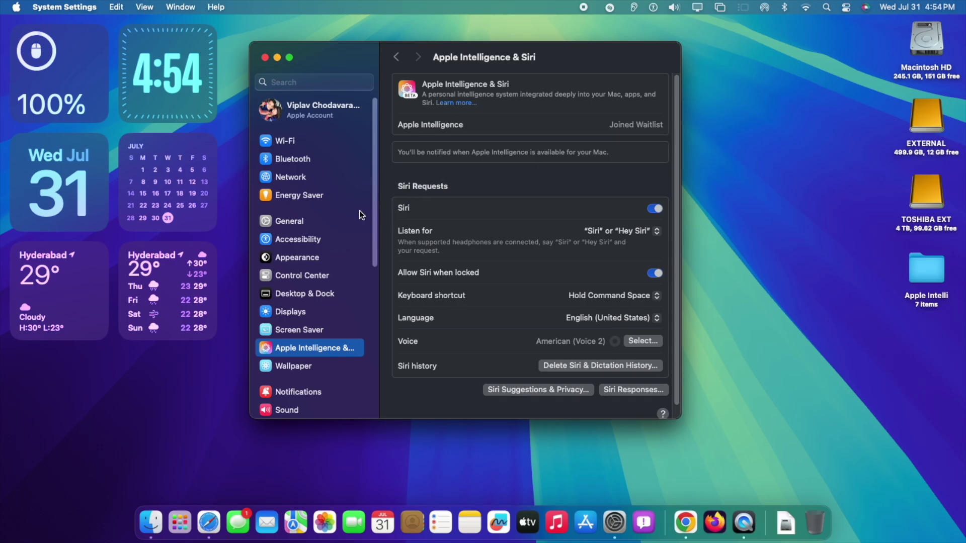
{"action": "left_click", "coordinate": [325, 223]}
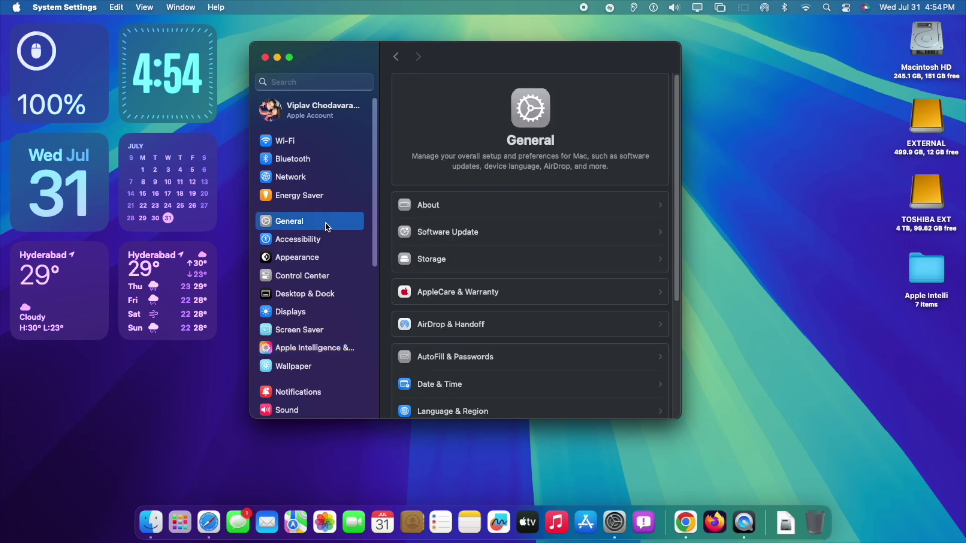
{"action": "left_click", "coordinate": [304, 345]}
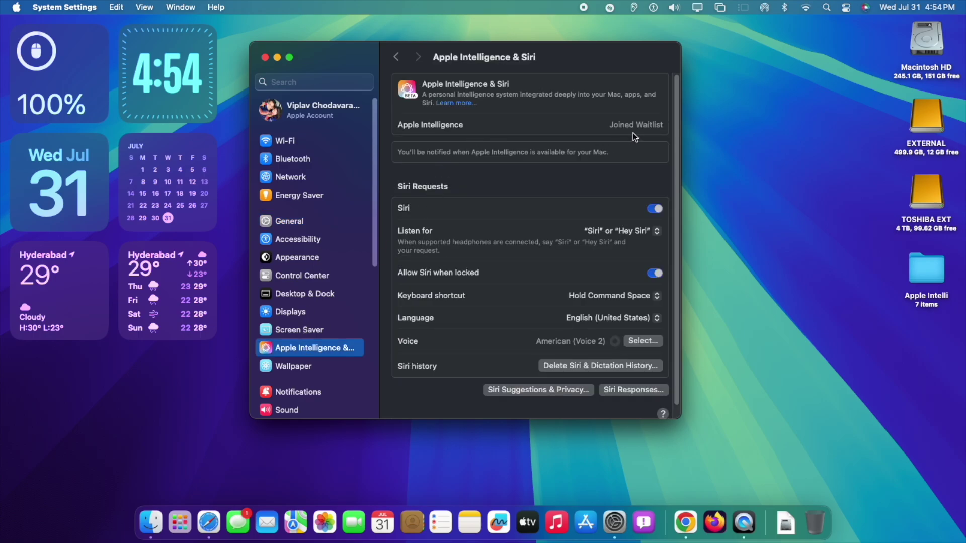
Close System Settings, check the full system information from About This Mac, and return to Apple Intelligence & Siri
{"action": "left_click", "coordinate": [264, 56]}
{"action": "left_click", "coordinate": [17, 6]}
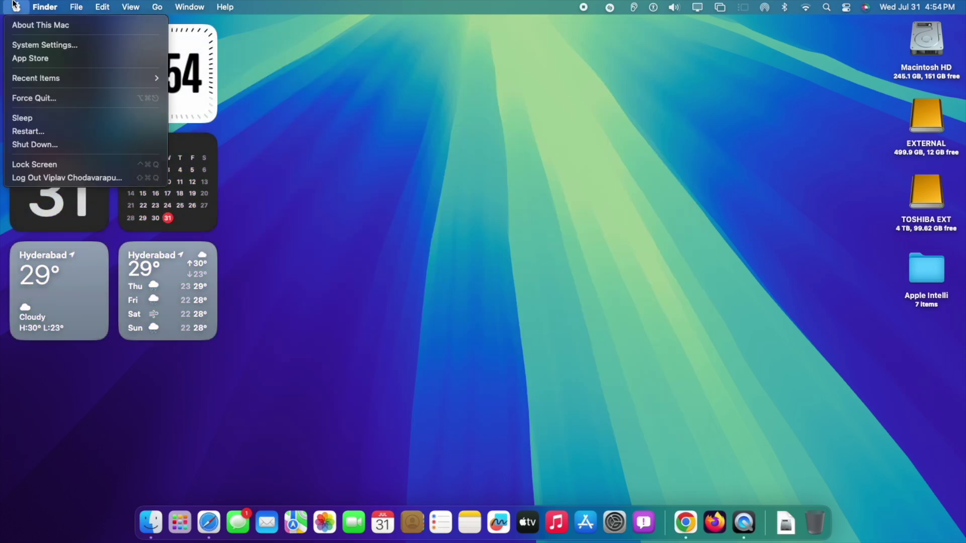
{"action": "left_click", "coordinate": [27, 25]}
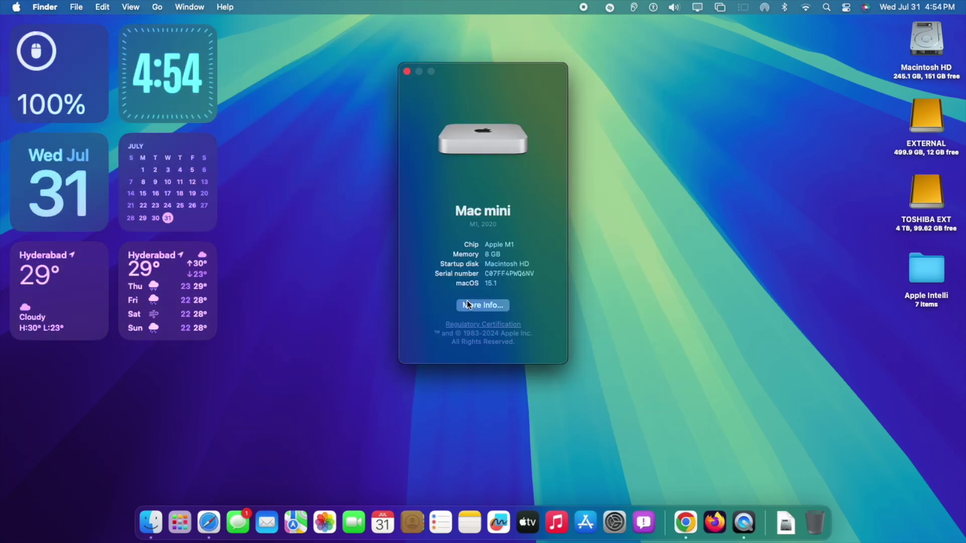
{"action": "left_click", "coordinate": [467, 303]}
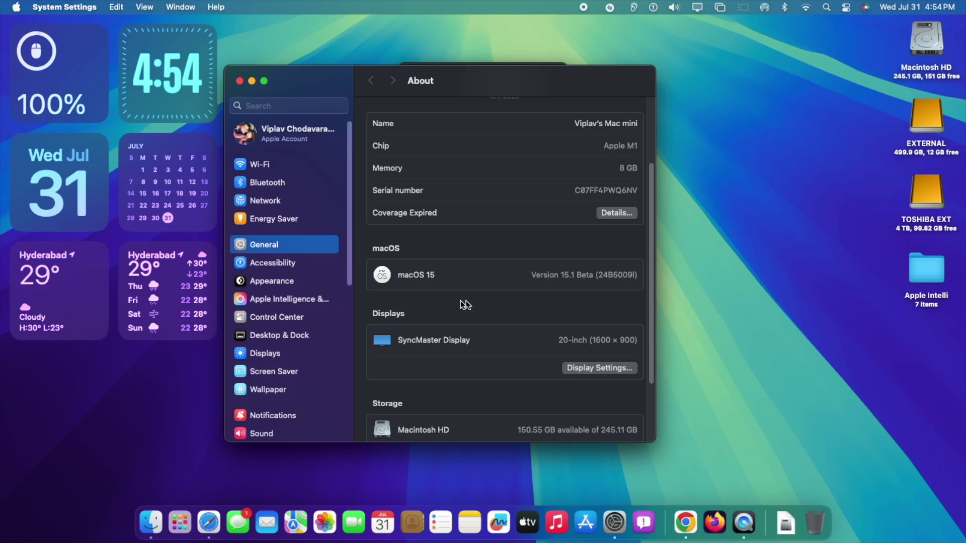
{"action": "left_click", "coordinate": [303, 298]}
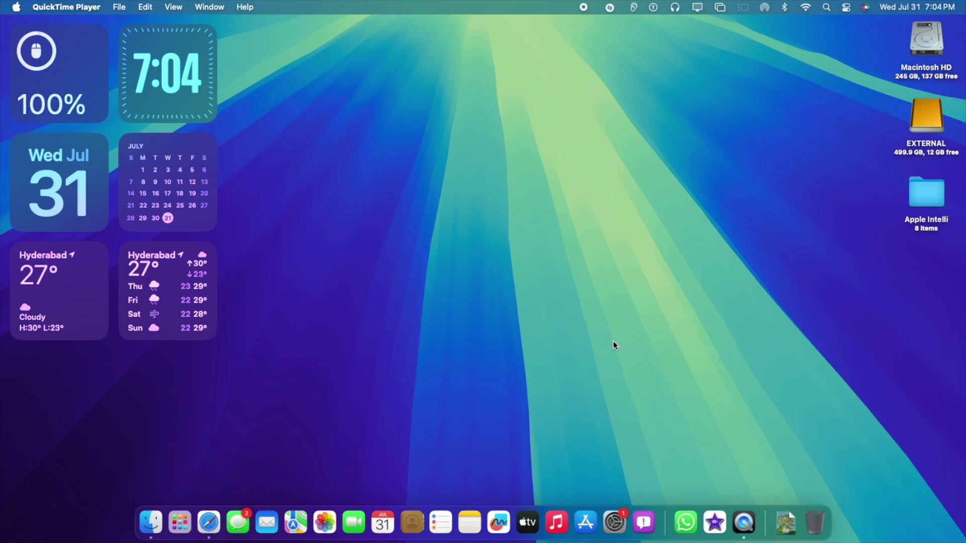
Open the "Apple Intelligence Is Here" notification and start setting up Apple Intelligence
{"action": "left_click", "coordinate": [938, 7]}
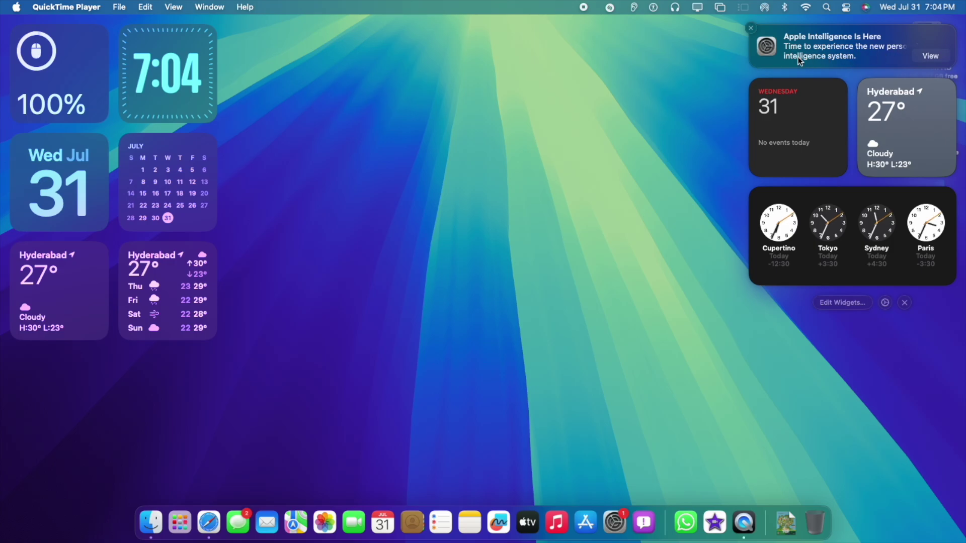
{"action": "left_click", "coordinate": [930, 56]}
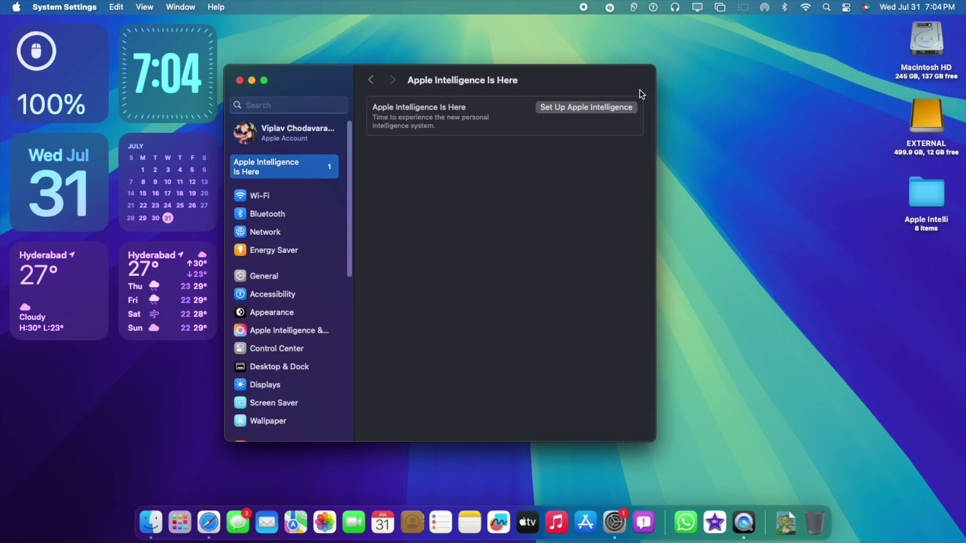
{"action": "left_click", "coordinate": [621, 108]}
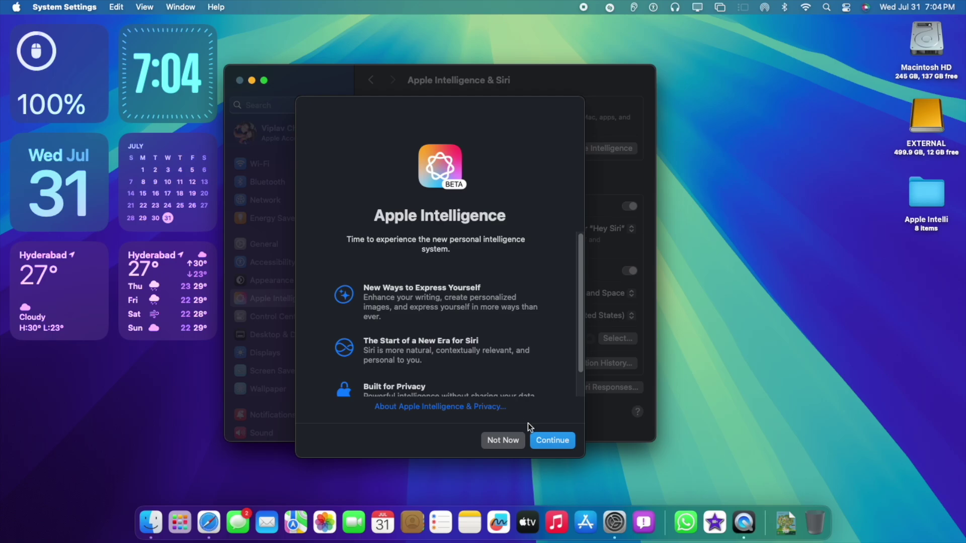
Review the Apple Intelligence introduction and continue through the Siri pages to complete the setup
{"action": "scroll", "coordinate": [513, 313], "scroll_direction": "down", "scroll_amount": 2}
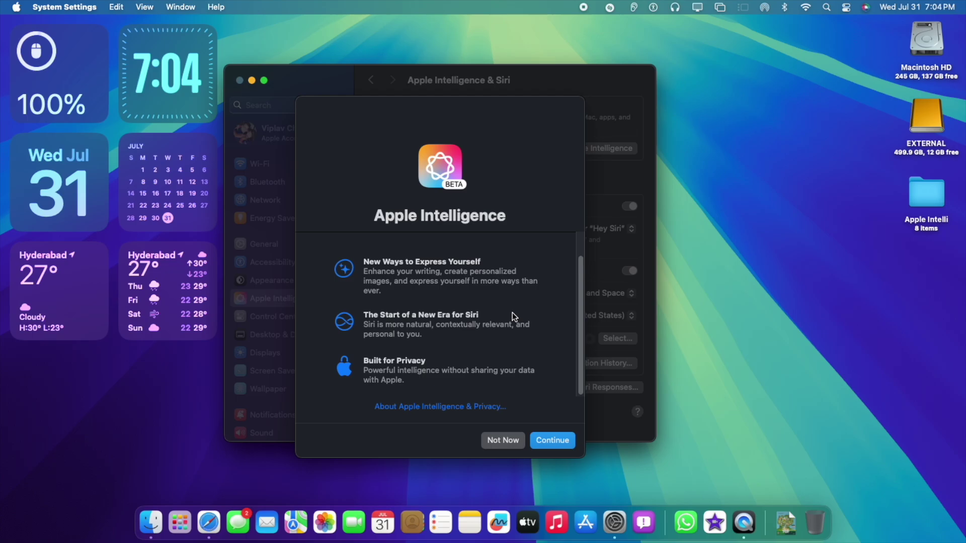
{"action": "left_click", "coordinate": [569, 442]}
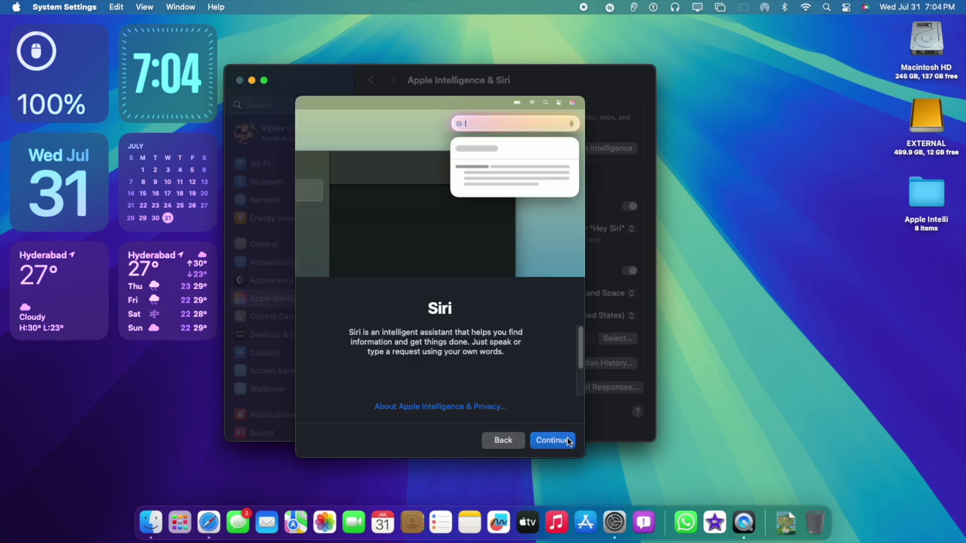
{"action": "left_click", "coordinate": [569, 442]}
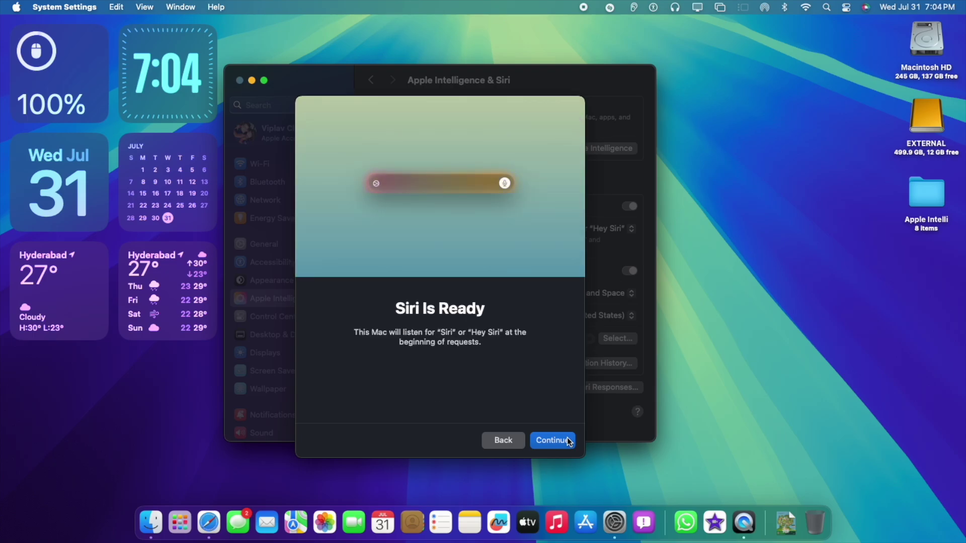
{"action": "left_click", "coordinate": [569, 441]}
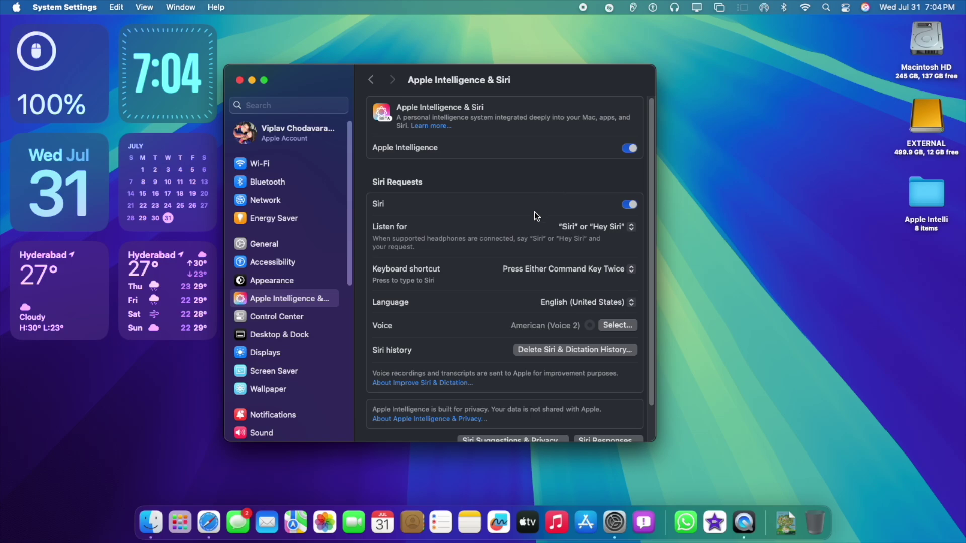
Review the Apple Intelligence & Siri settings, including the Siri keyboard shortcut, and close System Settings
{"action": "scroll", "coordinate": [534, 213], "scroll_direction": "down", "scroll_amount": 3}
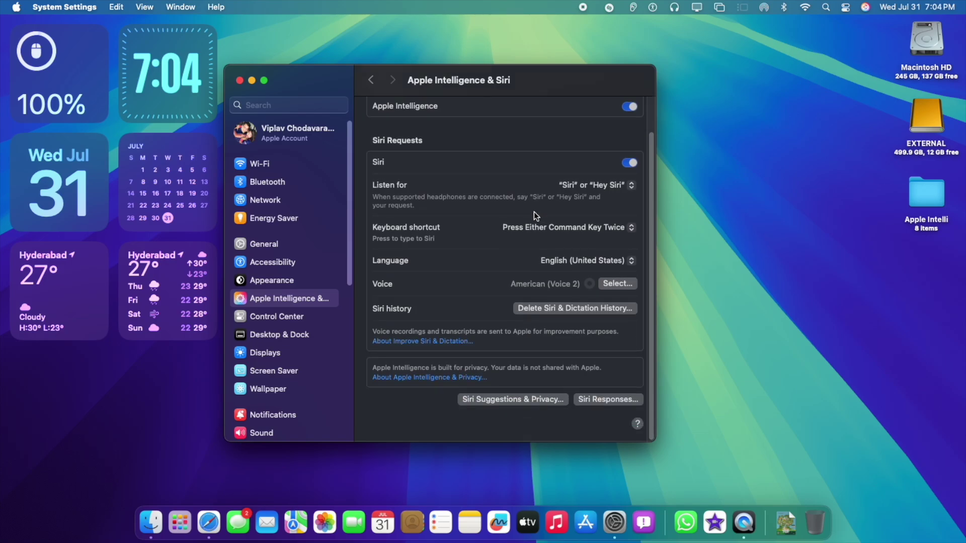
{"action": "scroll", "coordinate": [371, 239], "scroll_direction": "up", "scroll_amount": 3}
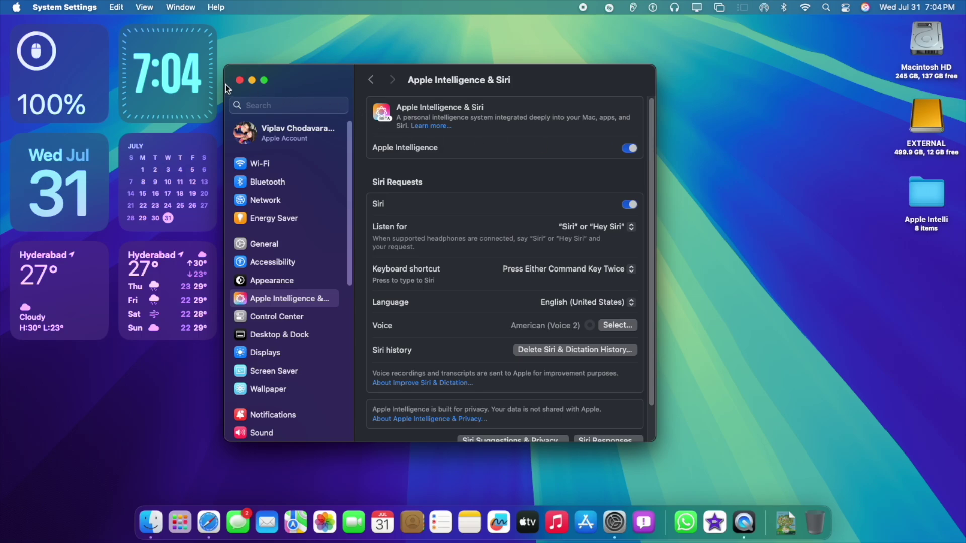
{"action": "left_click", "coordinate": [240, 80]}
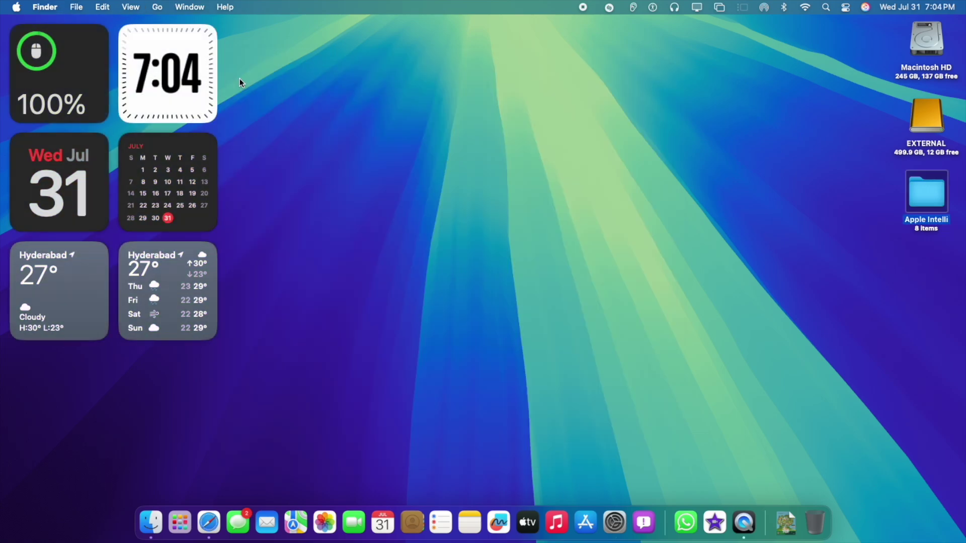
Bring up Type to Siri and submit the written question "How is the weather today"
{"action": "key", "text": "super"}
{"action": "key", "text": "super"}
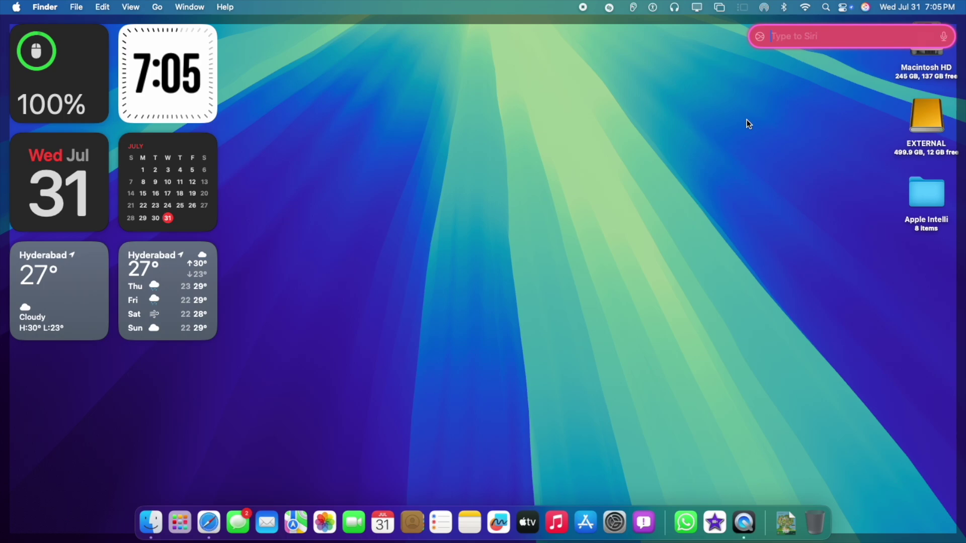
{"action": "type", "text": "How is the"}
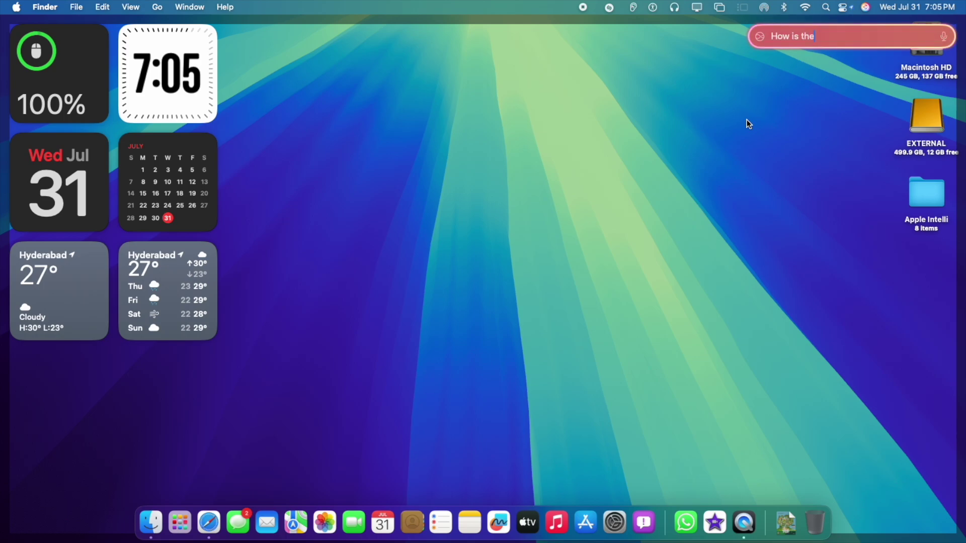
{"action": "type", "text": " weather today"}
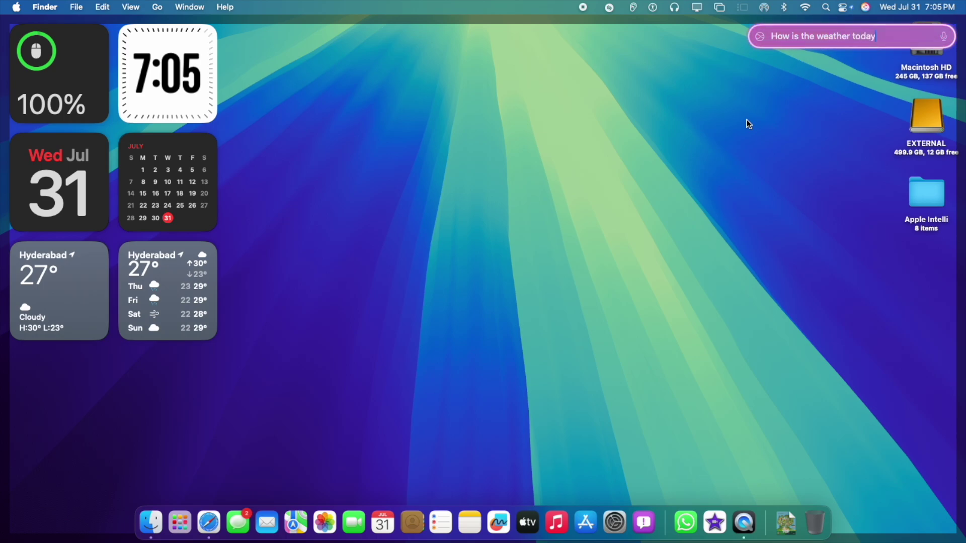
{"action": "key", "text": "Return"}
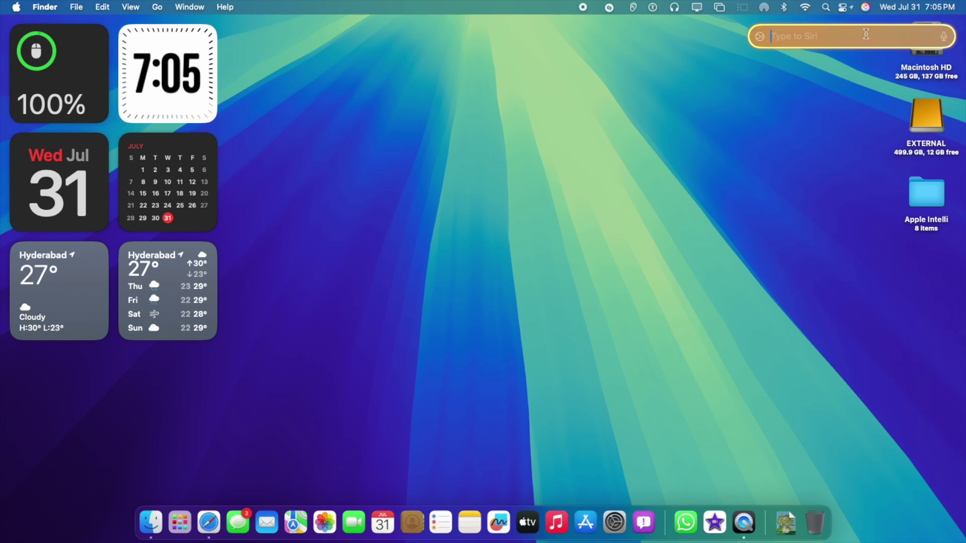
Ask Siri in writing "Who won olympics" and open the full 2024 Summer Olympics medal results
{"action": "type", "text": "Who won olym"}
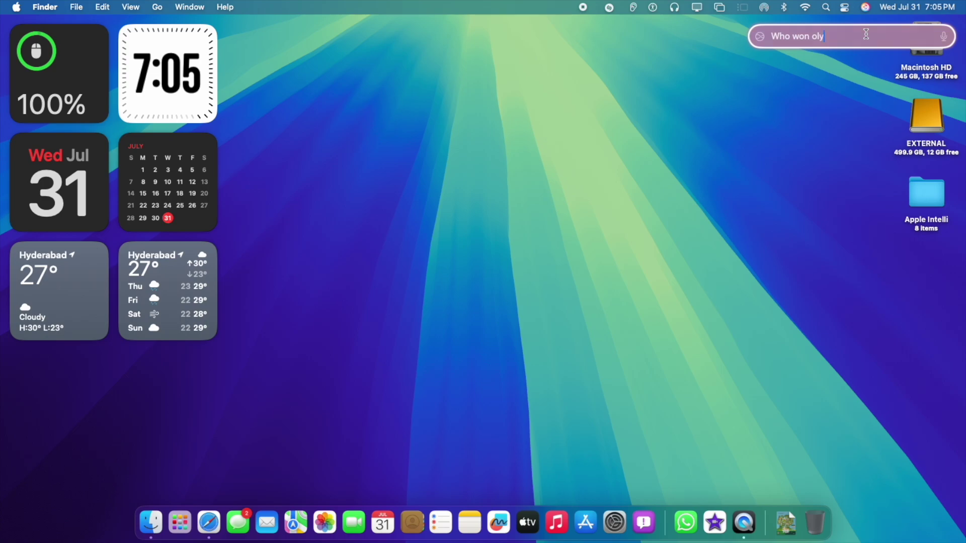
{"action": "key", "text": "BackSpace"}
{"action": "key", "text": "BackSpace"}
{"action": "type", "text": "ympics"}
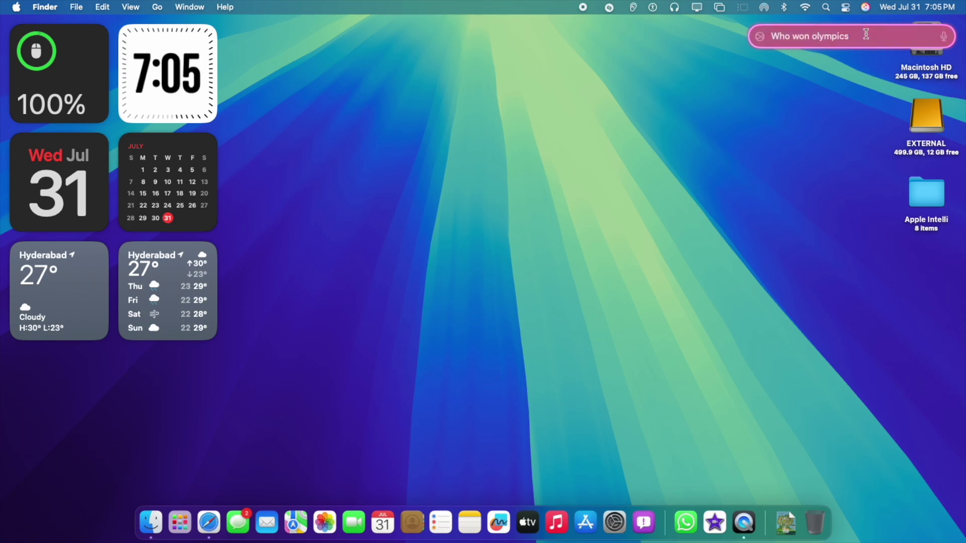
{"action": "key", "text": "Return"}
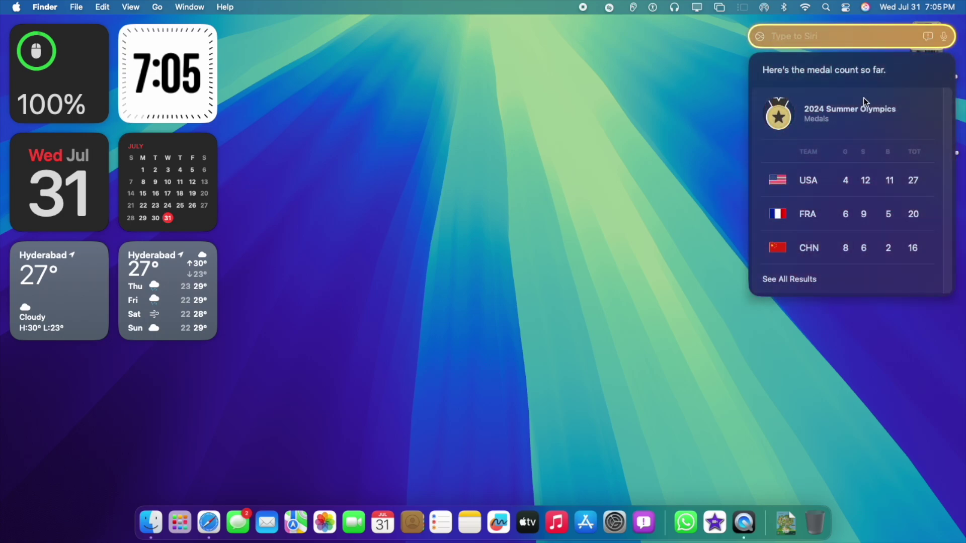
{"action": "left_click", "coordinate": [797, 280]}
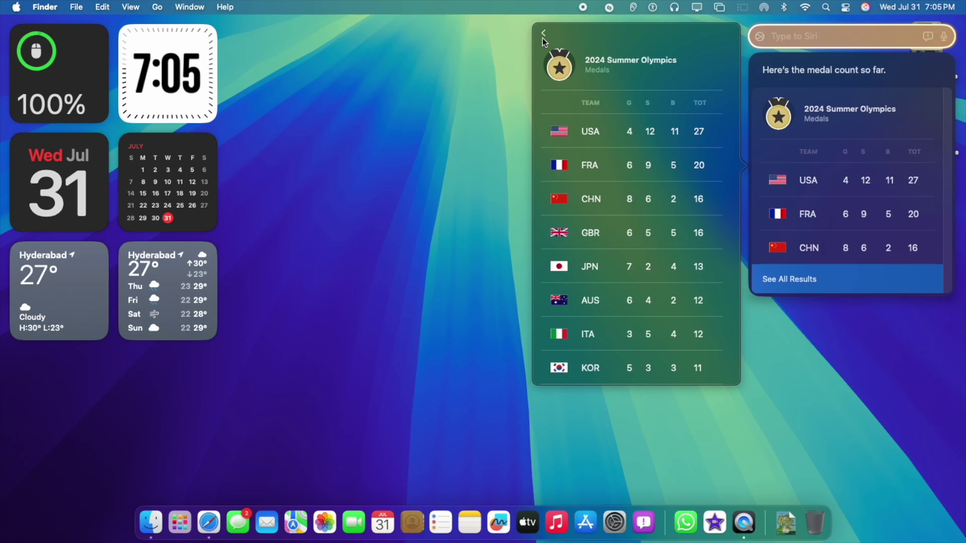
Dismiss Siri together with the 2024 Summer Olympics medal results and return to the empty desktop
{"action": "left_click", "coordinate": [866, 9]}
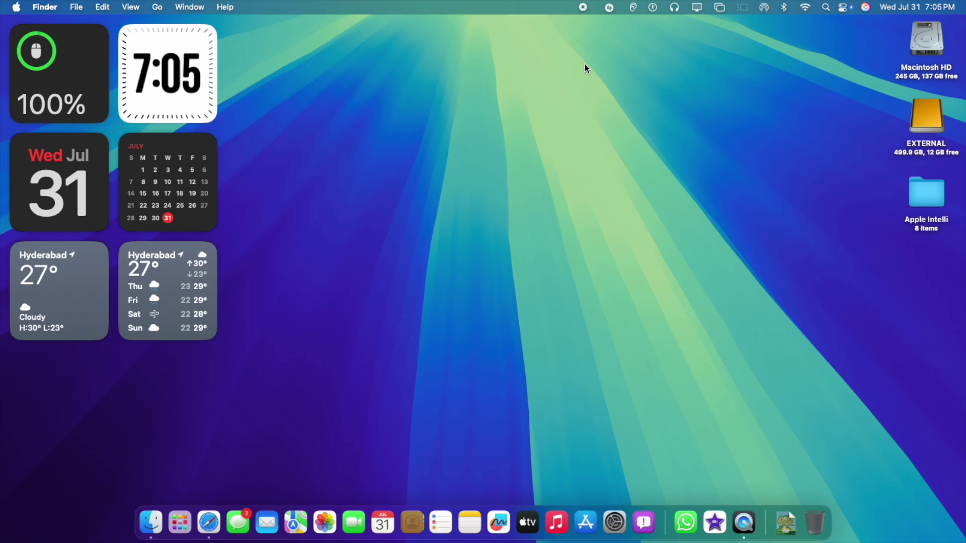
{"action": "right_click", "coordinate": [560, 79]}
{"action": "left_click", "coordinate": [573, 53]}
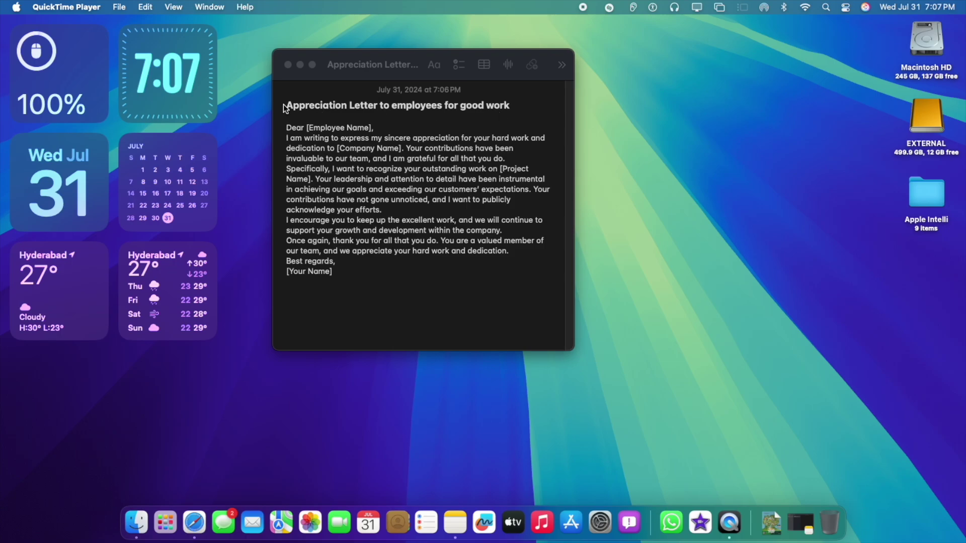
Replace the full text of the appreciation letter note with its Writing Tools summary, and undo the replacement
{"action": "left_click_drag", "start_coordinate": [285, 106], "coordinate": [436, 272]}
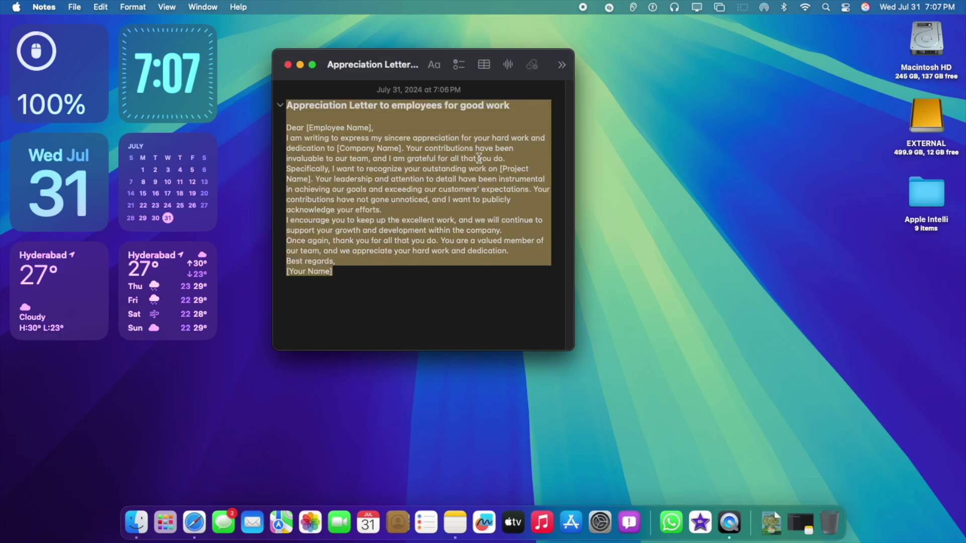
{"action": "right_click", "coordinate": [485, 231]}
{"action": "mouse_move", "coordinate": [544, 305]}
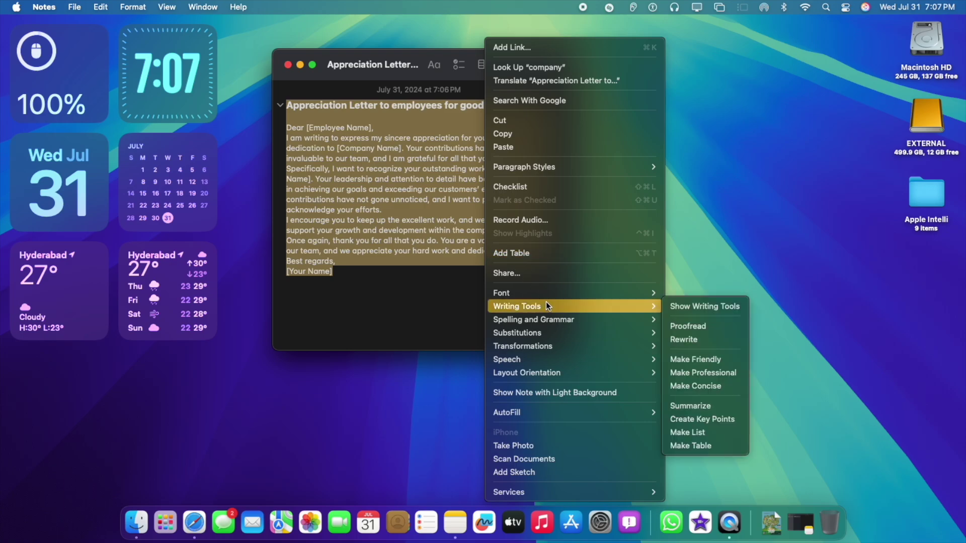
{"action": "left_click", "coordinate": [733, 307]}
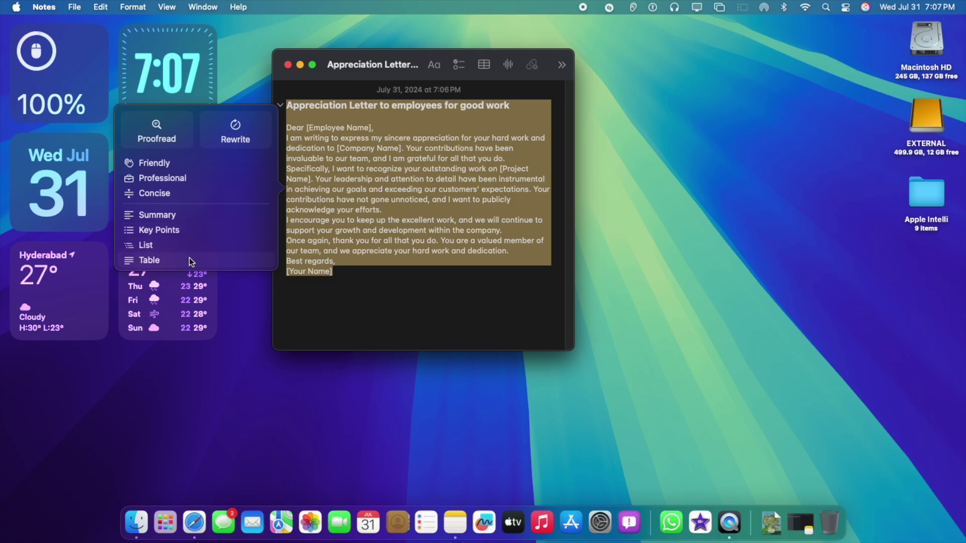
{"action": "left_click", "coordinate": [200, 217]}
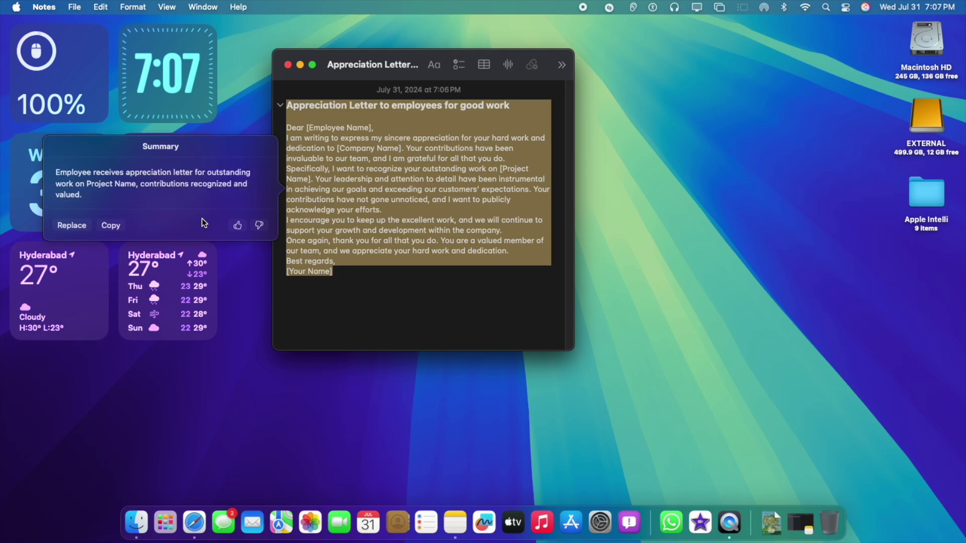
{"action": "left_click", "coordinate": [83, 224]}
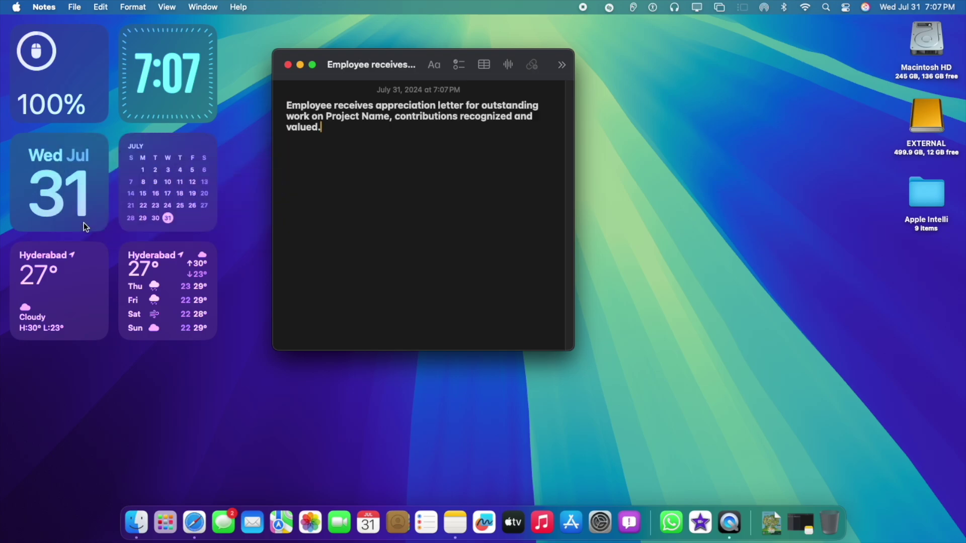
{"action": "key", "text": "super+z"}
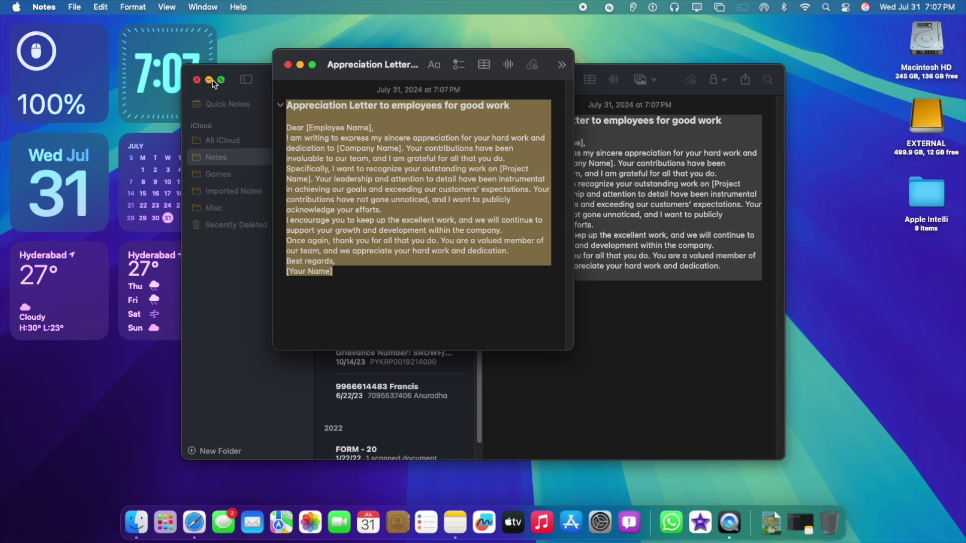
Move the separate appreciation letter window and enlarge it to cover the main Notes window
{"action": "left_click_drag", "start_coordinate": [330, 65], "coordinate": [245, 57]}
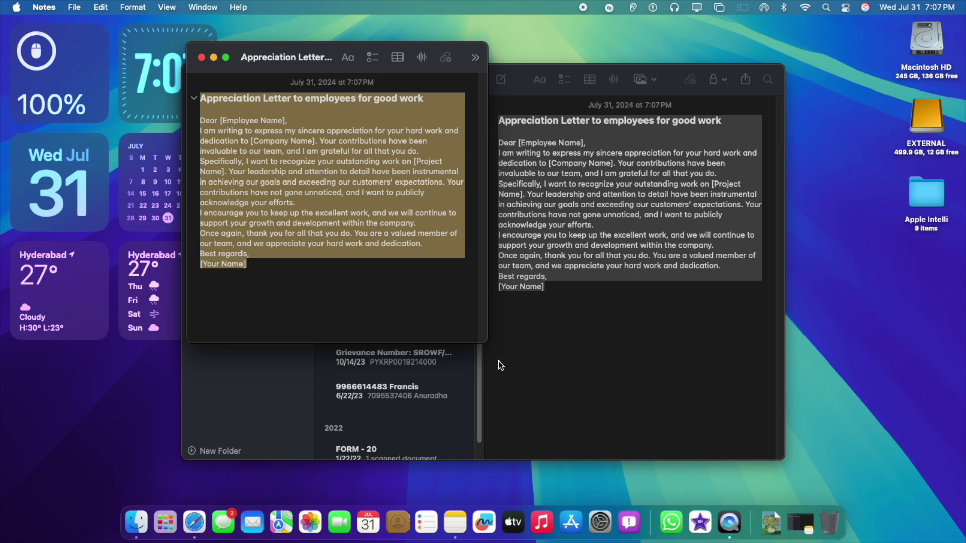
{"action": "left_click_drag", "start_coordinate": [482, 337], "coordinate": [798, 457]}
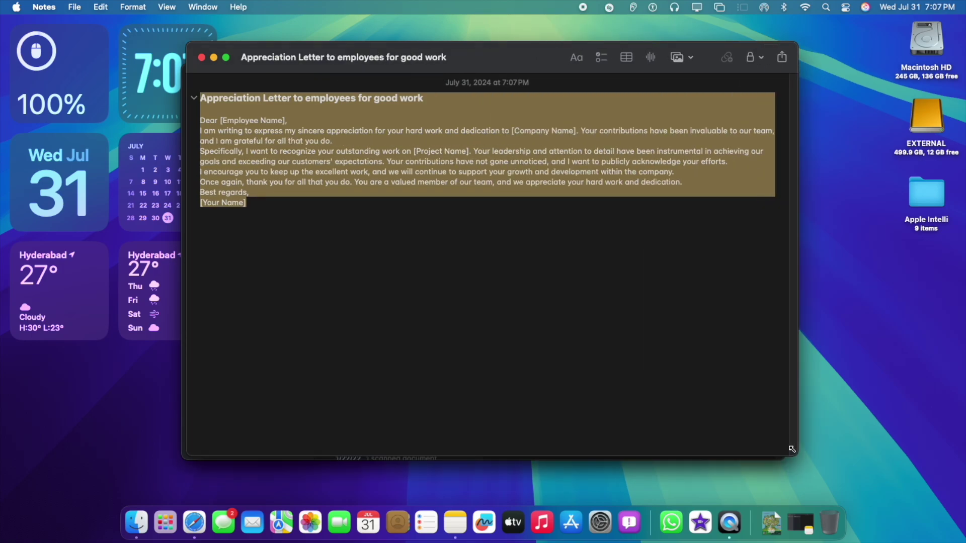
Rewrite the selected appreciation letter in the Friendly tone with Writing Tools, and revert to the original text
{"action": "right_click", "coordinate": [498, 192]}
{"action": "mouse_move", "coordinate": [615, 306]}
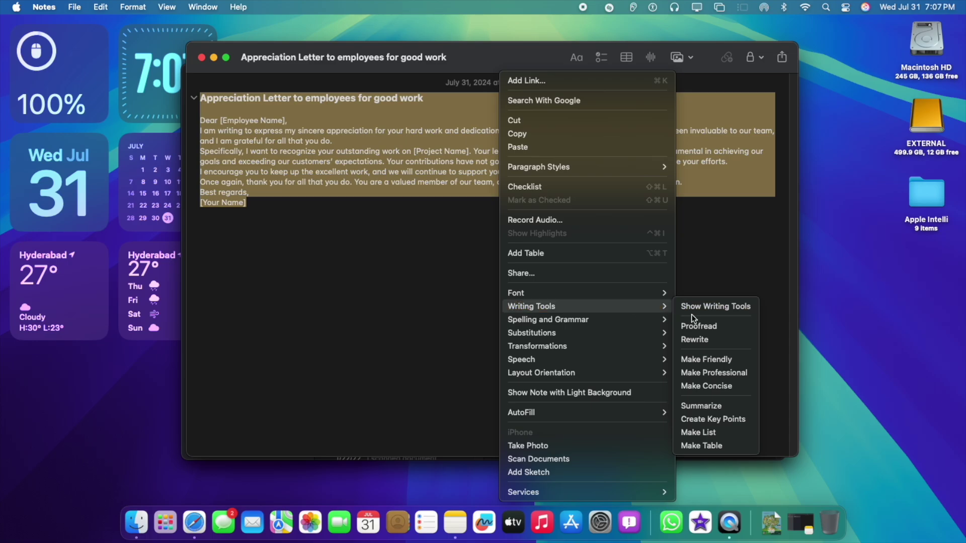
{"action": "left_click", "coordinate": [718, 308]}
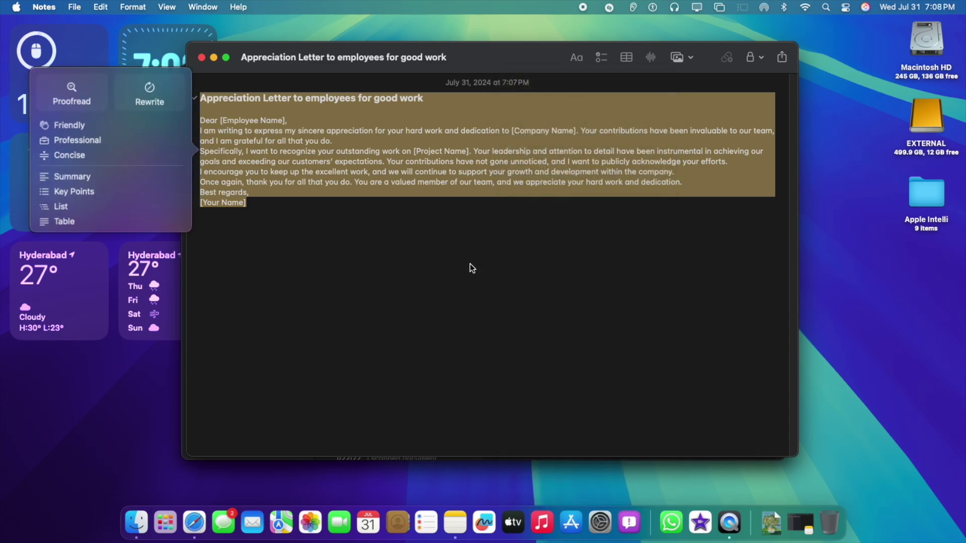
{"action": "left_click", "coordinate": [75, 128]}
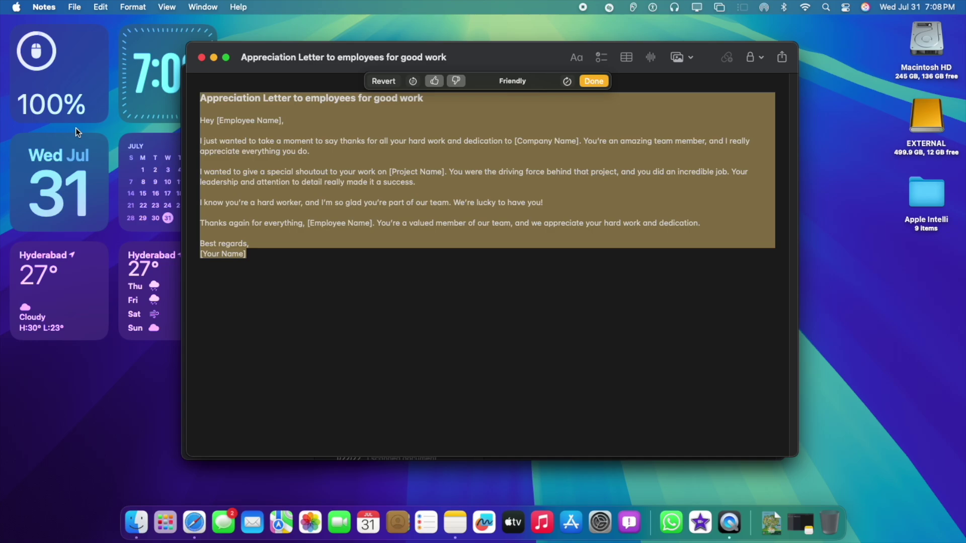
{"action": "left_click", "coordinate": [367, 80]}
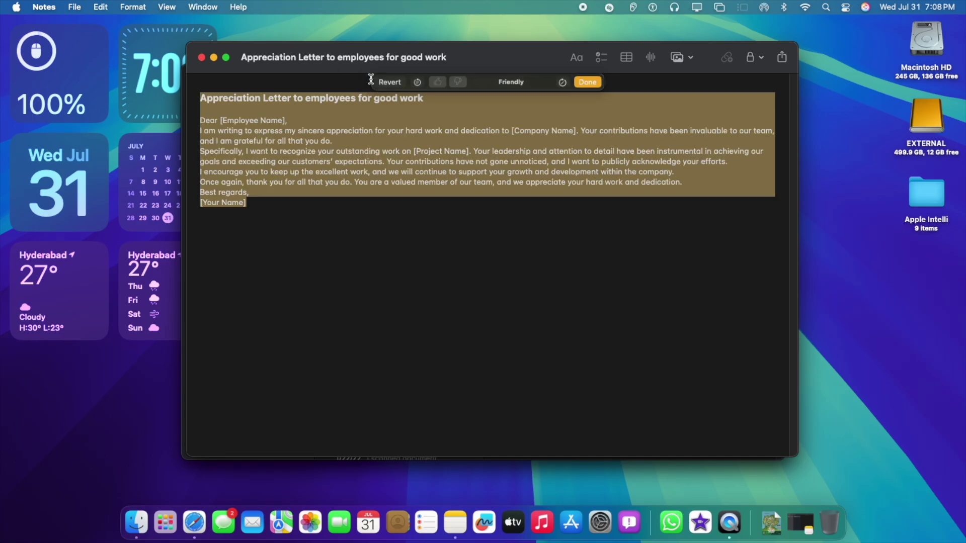
Select the whole letter, rewrite it in the Professional tone with Writing Tools, and revert to the original text
{"action": "right_click", "coordinate": [344, 181]}
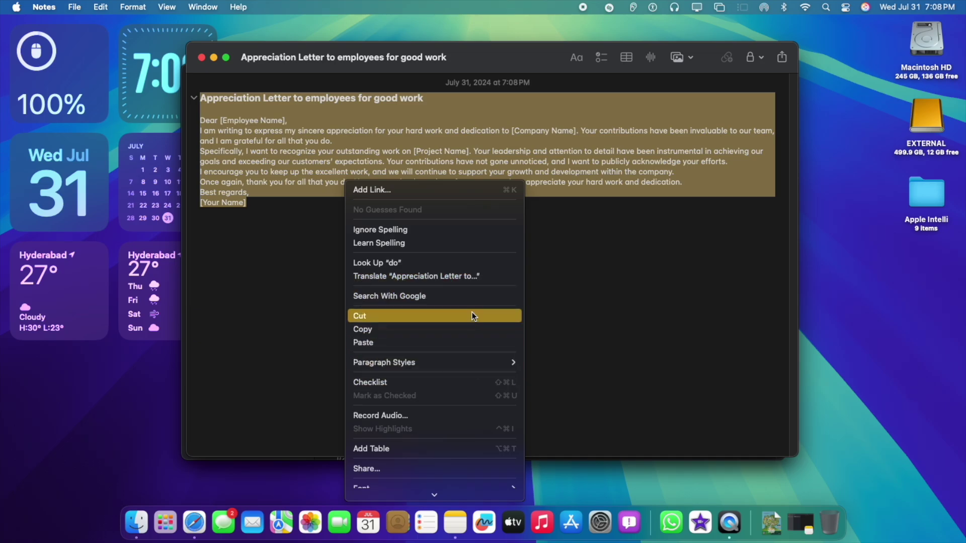
{"action": "left_click", "coordinate": [568, 293]}
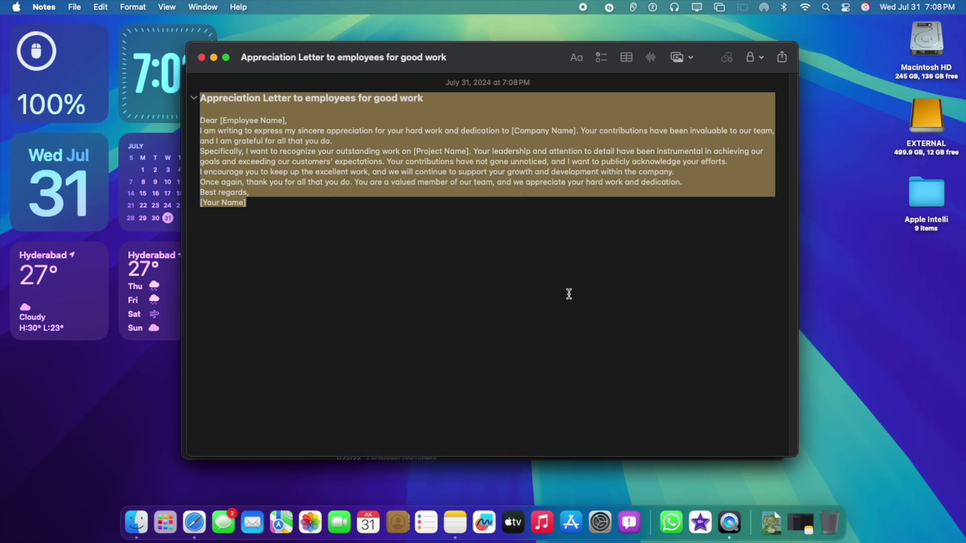
{"action": "left_click", "coordinate": [569, 292]}
{"action": "key", "text": "super+a"}
{"action": "right_click", "coordinate": [238, 137]}
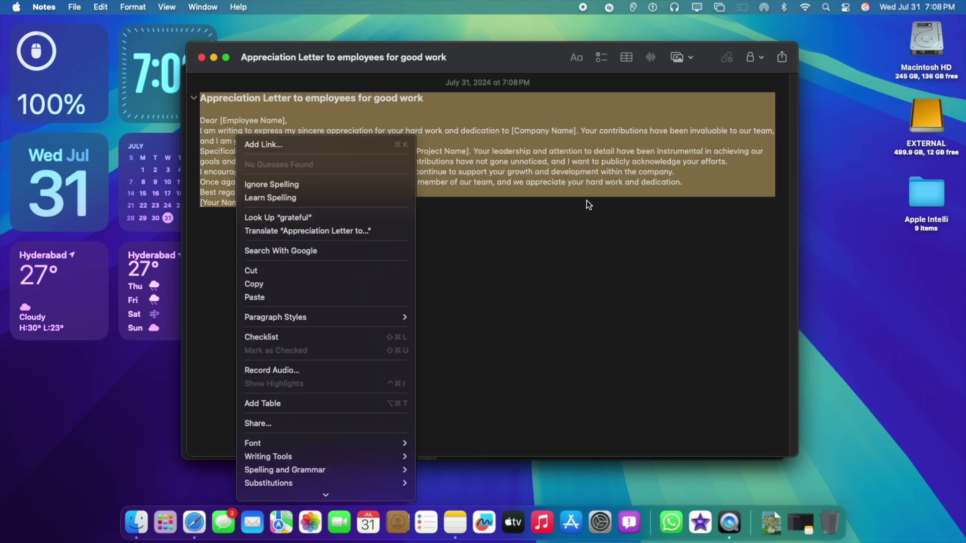
{"action": "mouse_move", "coordinate": [392, 457]}
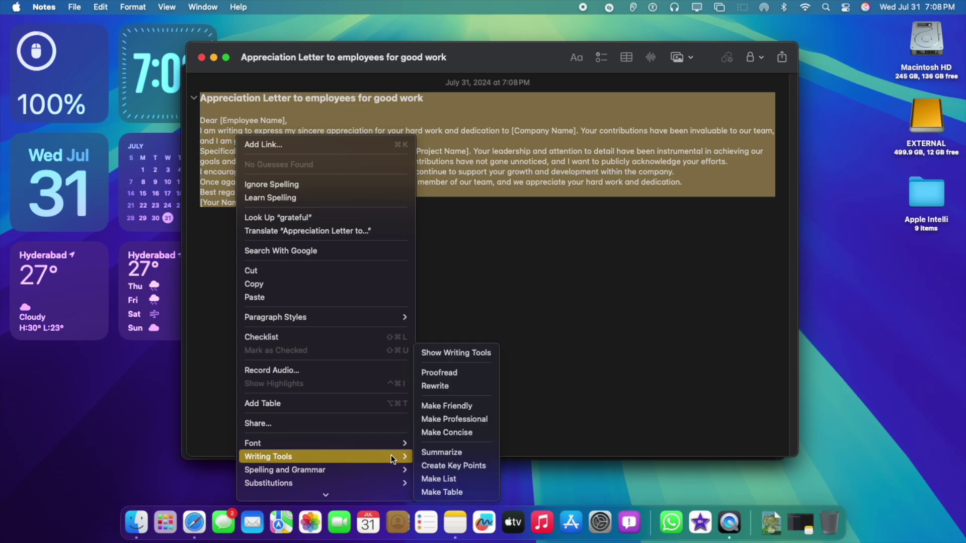
{"action": "left_click", "coordinate": [455, 352]}
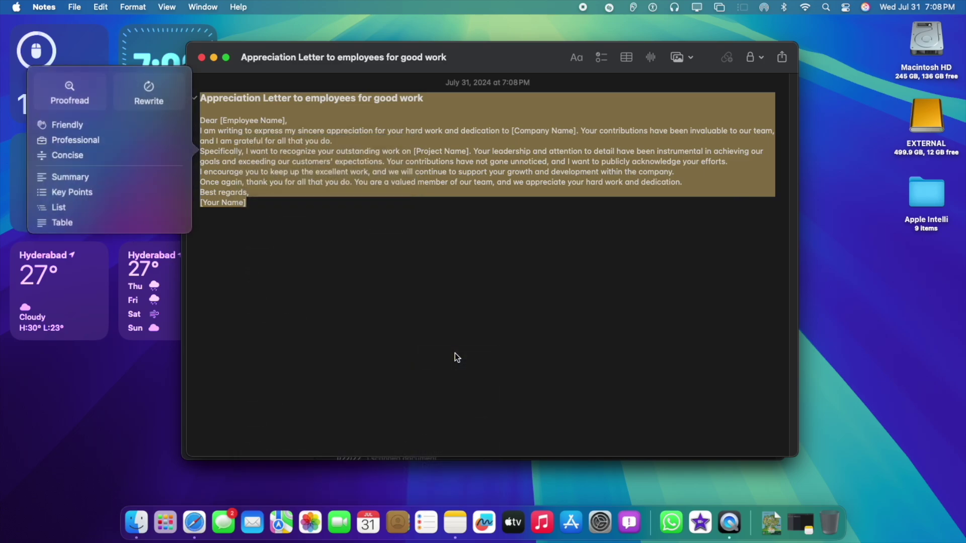
{"action": "left_click", "coordinate": [94, 141]}
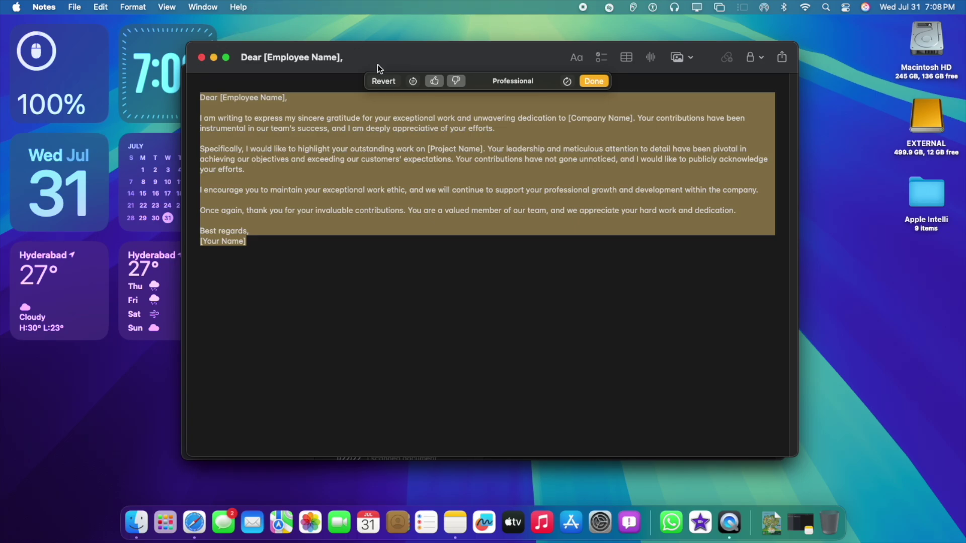
{"action": "left_click", "coordinate": [385, 79]}
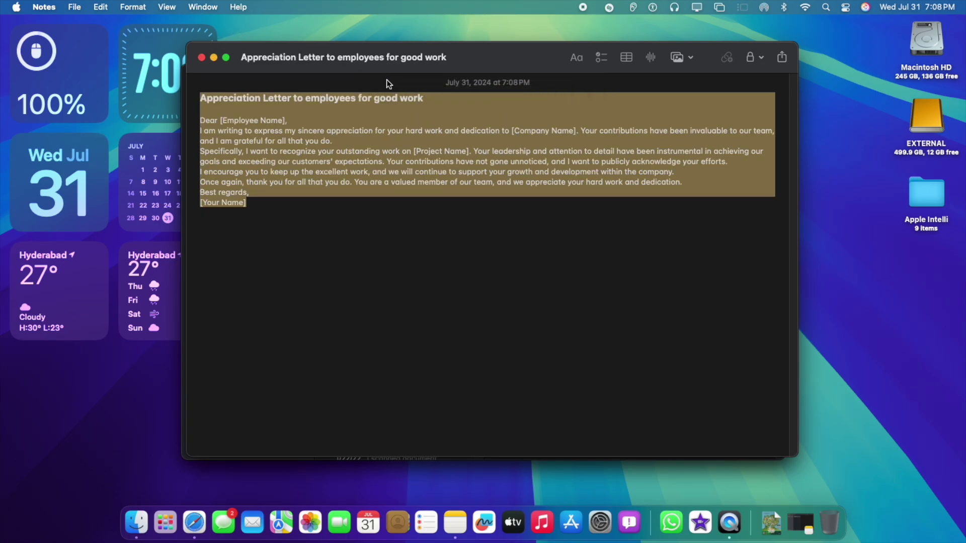
Rewrite the selected letter with the Concise option of Writing Tools, and revert to the original text
{"action": "right_click", "coordinate": [344, 172]}
{"action": "mouse_move", "coordinate": [433, 307]}
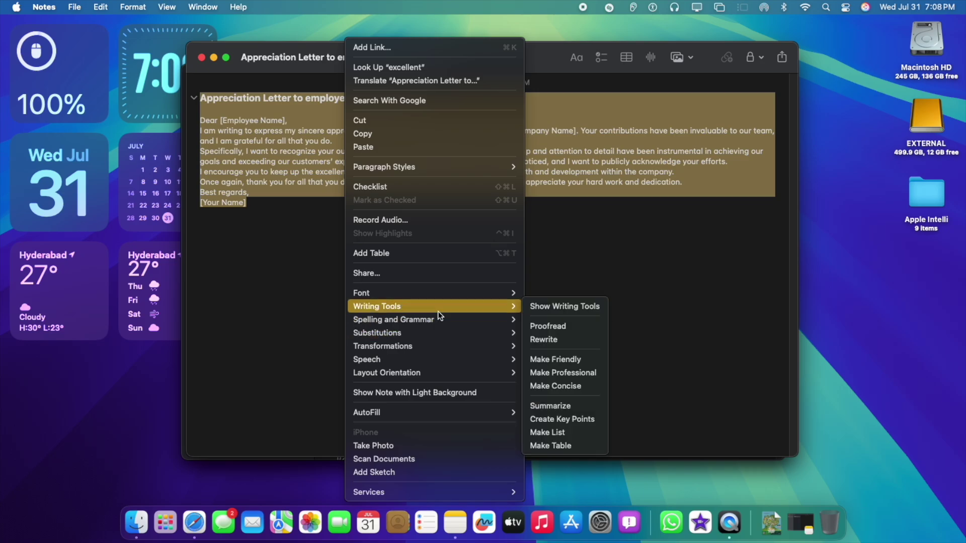
{"action": "left_click", "coordinate": [576, 304]}
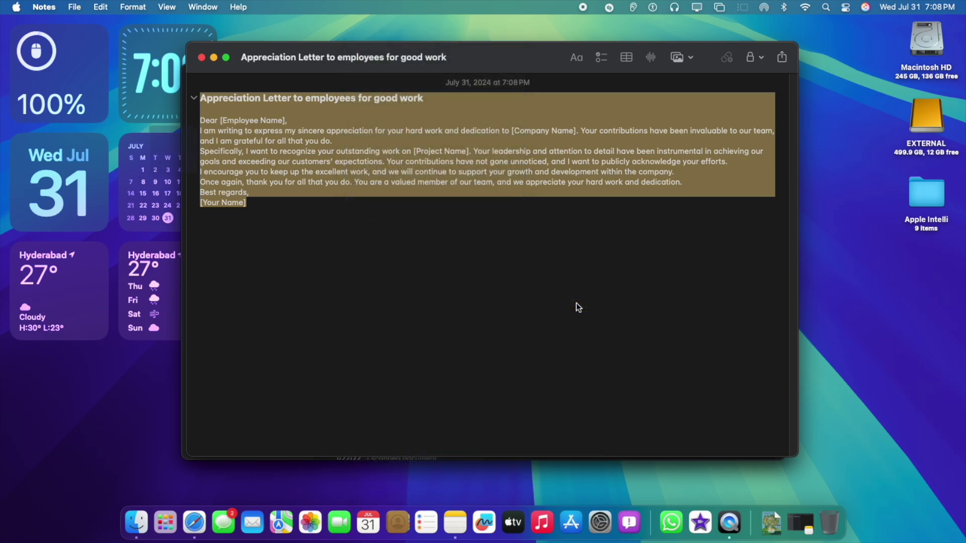
{"action": "left_click", "coordinate": [78, 158]}
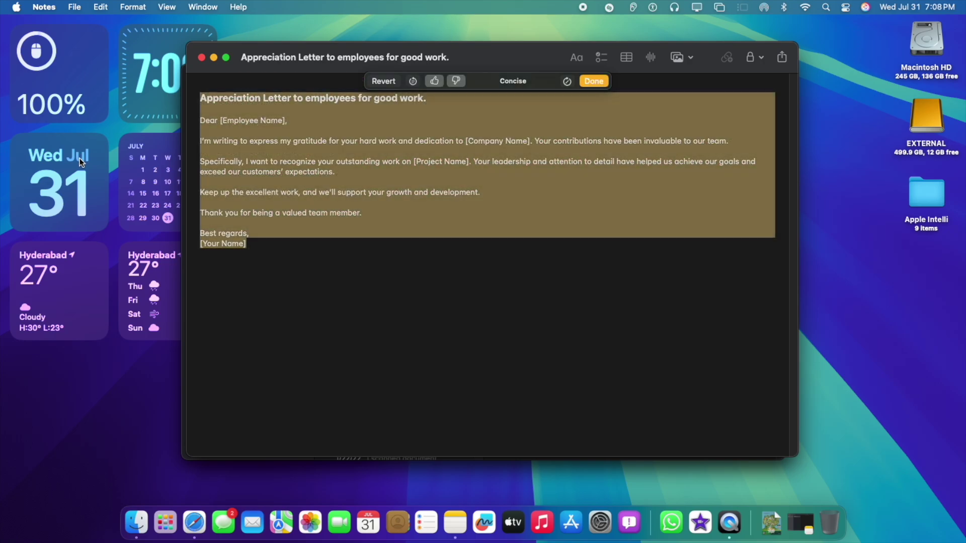
{"action": "left_click", "coordinate": [377, 81]}
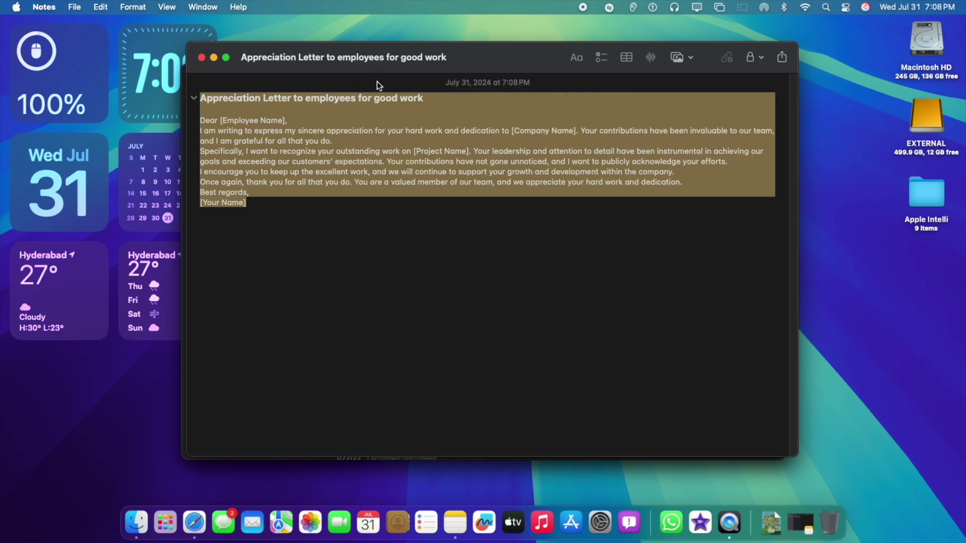
Create key points from the selected appreciation letter with Writing Tools
{"action": "right_click", "coordinate": [414, 185]}
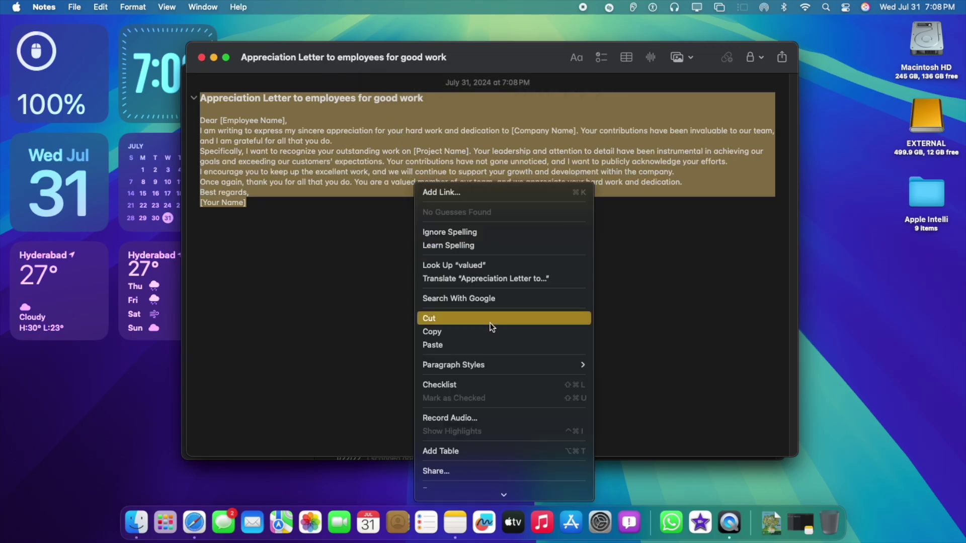
{"action": "left_click", "coordinate": [292, 295]}
{"action": "right_click", "coordinate": [331, 196]}
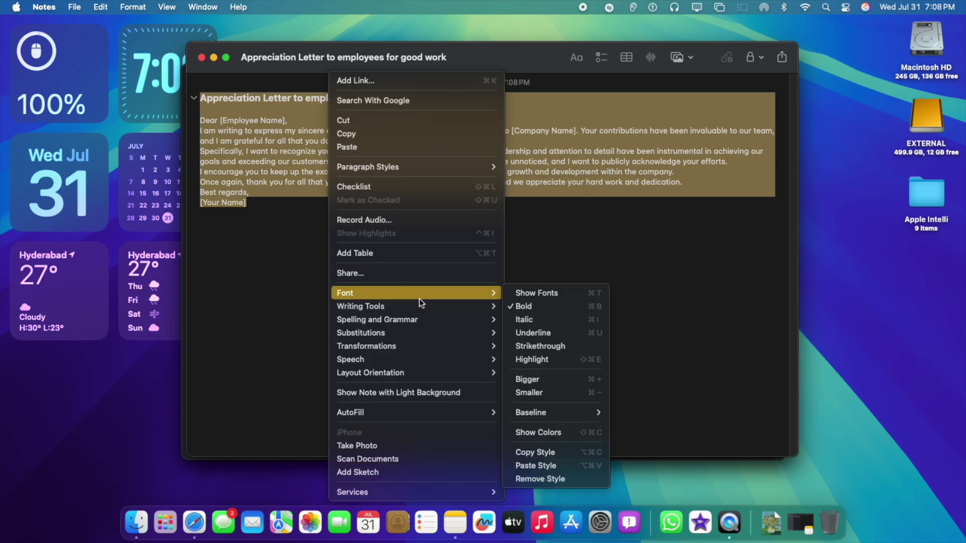
{"action": "mouse_move", "coordinate": [422, 306]}
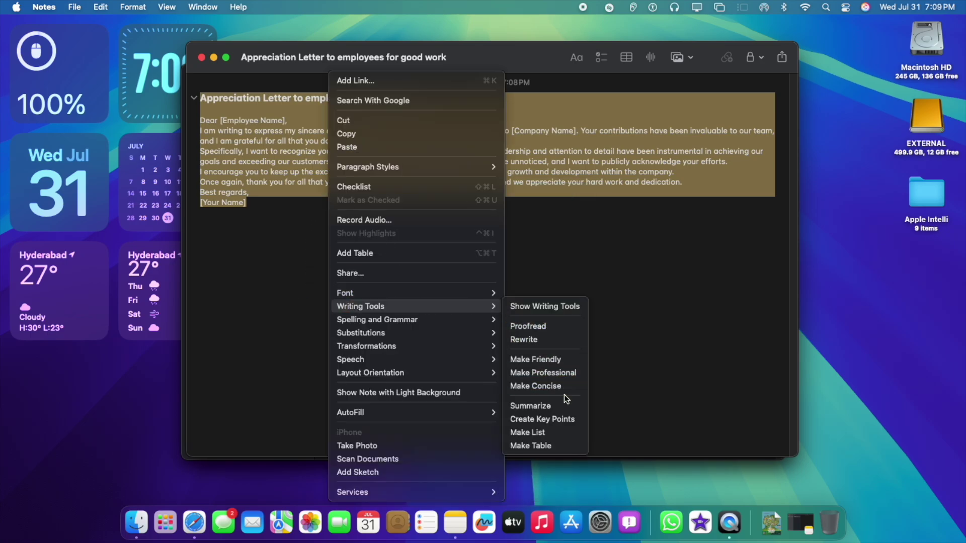
{"action": "left_click", "coordinate": [572, 419]}
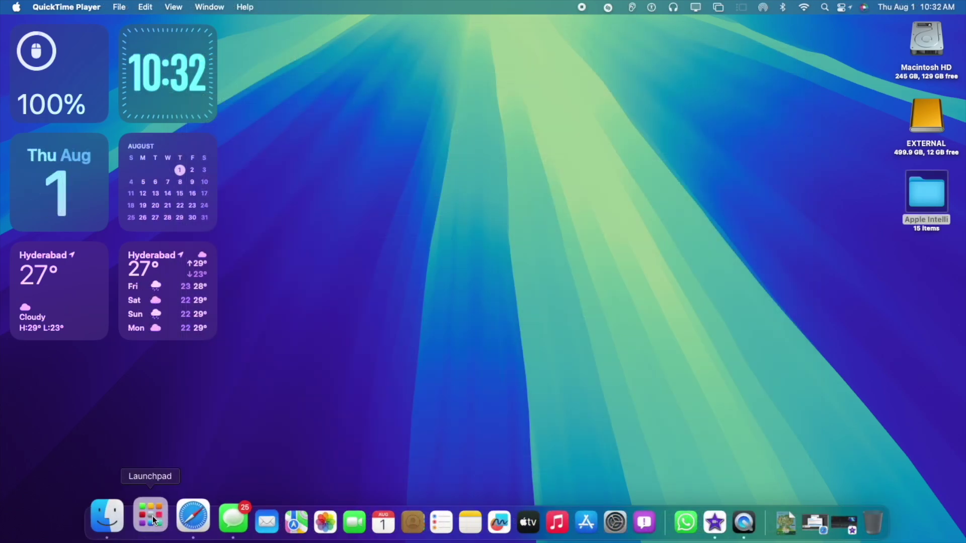
Switch to System Settings and check the Mac mini's chip, memory and macOS version on the About page
{"action": "left_click", "coordinate": [17, 6]}
{"action": "left_click", "coordinate": [23, 44]}
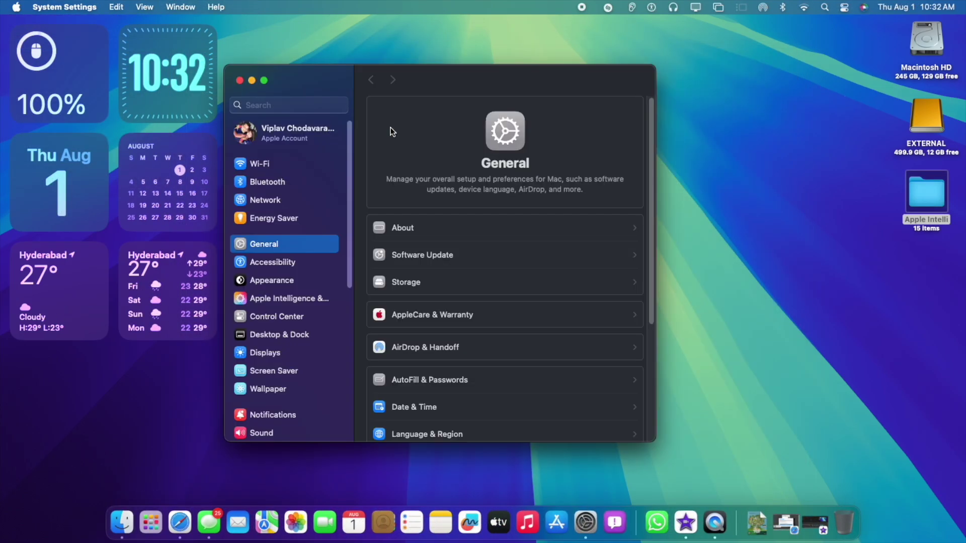
{"action": "left_click", "coordinate": [394, 227]}
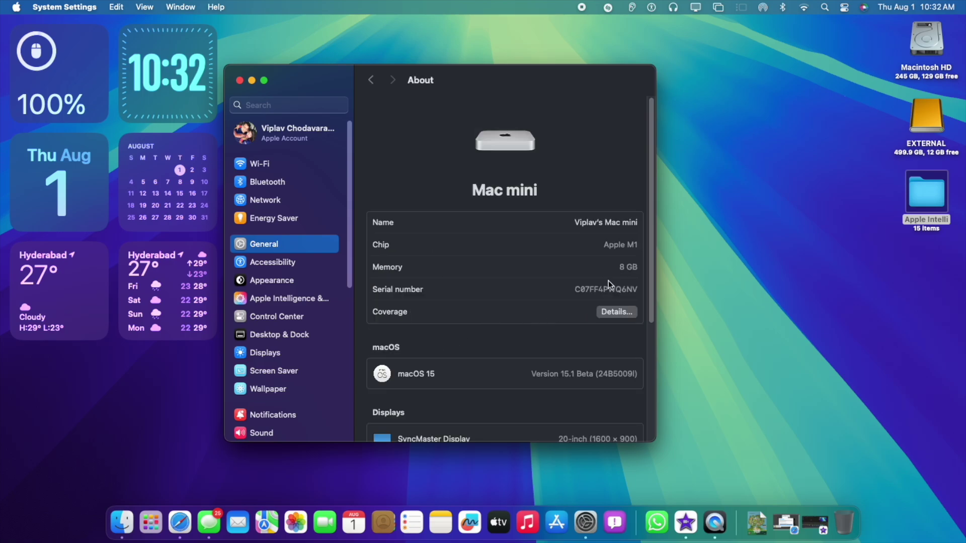
{"action": "scroll", "coordinate": [542, 358], "scroll_direction": "down", "scroll_amount": 2}
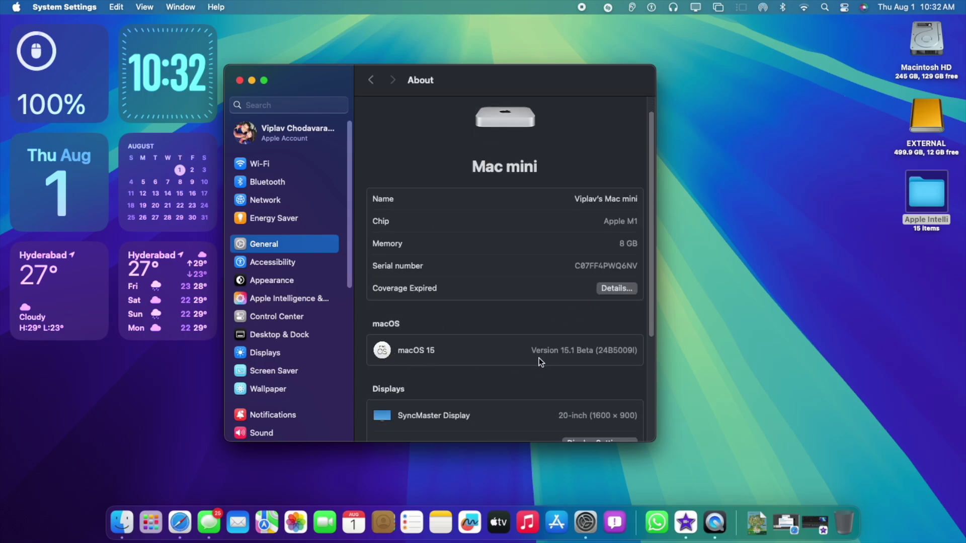
Change the Siri keyboard shortcut in the Apple Intelligence & Siri settings to Press Globe S
{"action": "left_click", "coordinate": [305, 304]}
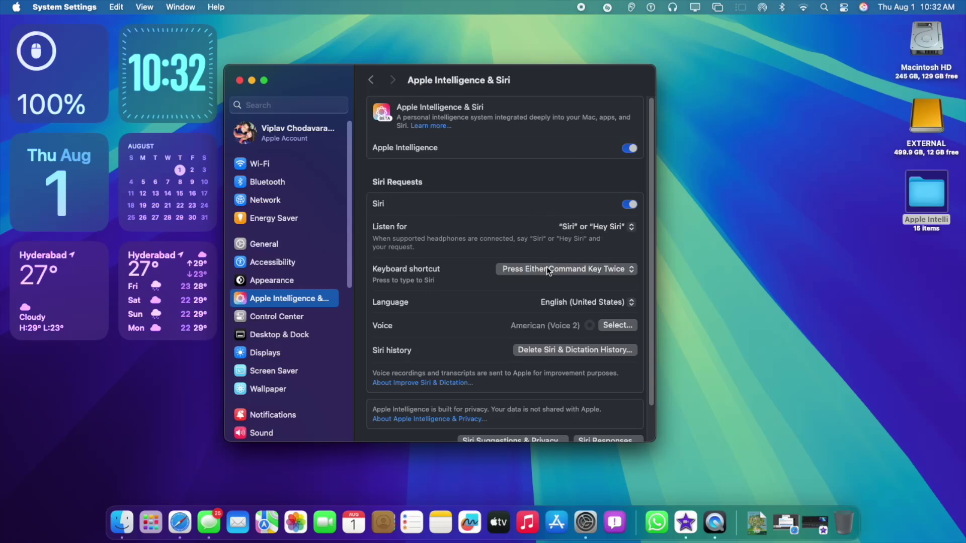
{"action": "left_click", "coordinate": [584, 270]}
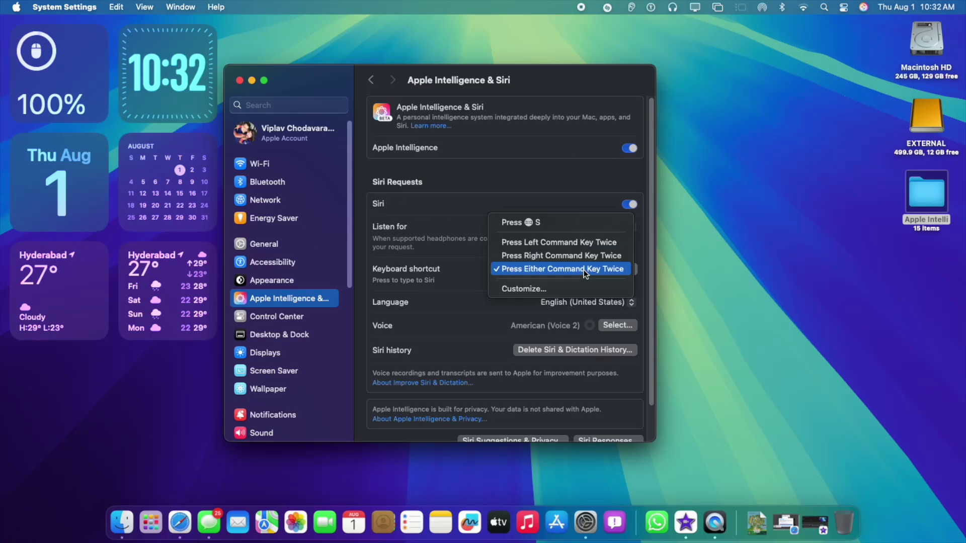
{"action": "left_click", "coordinate": [544, 223]}
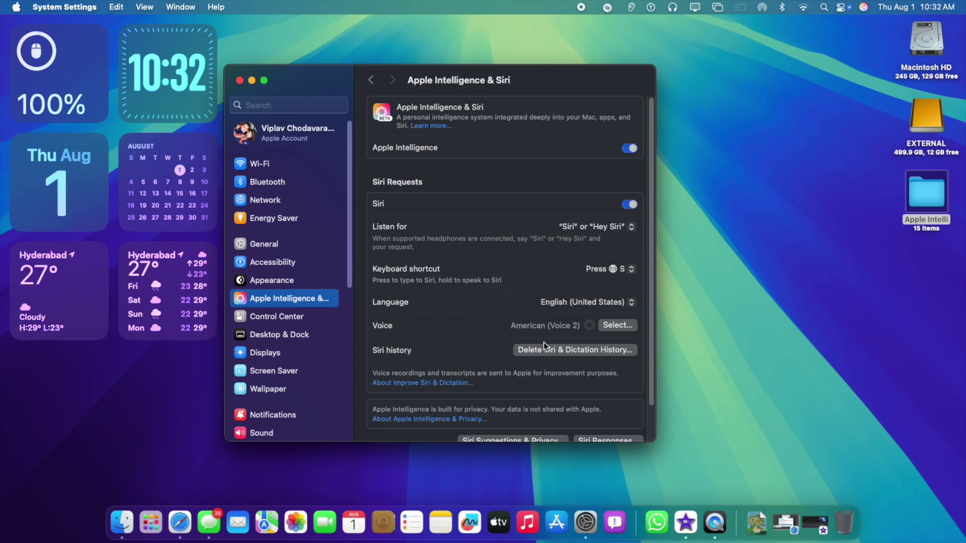
Close System Settings and create a new document in Pages from the Blank template
{"action": "scroll", "coordinate": [596, 373], "scroll_direction": "down", "scroll_amount": 3}
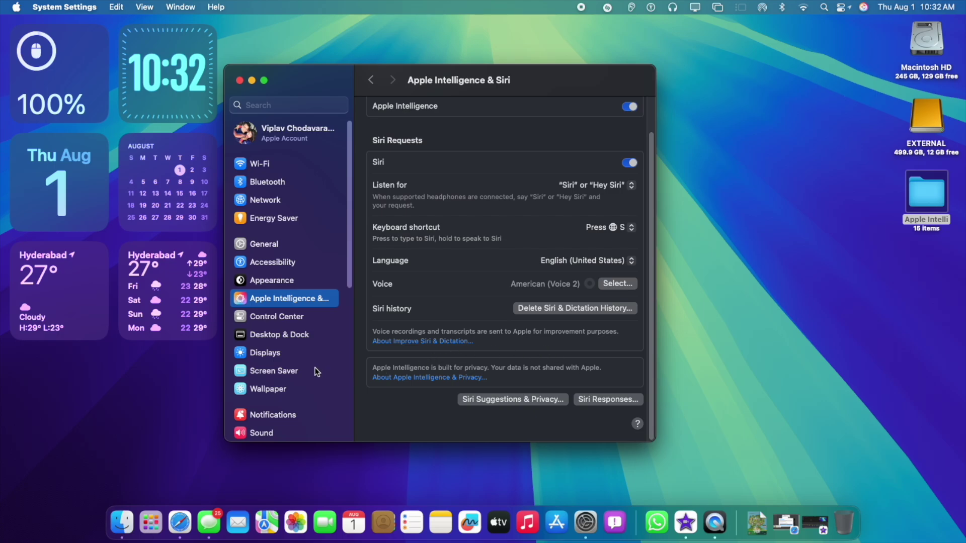
{"action": "left_click", "coordinate": [239, 81]}
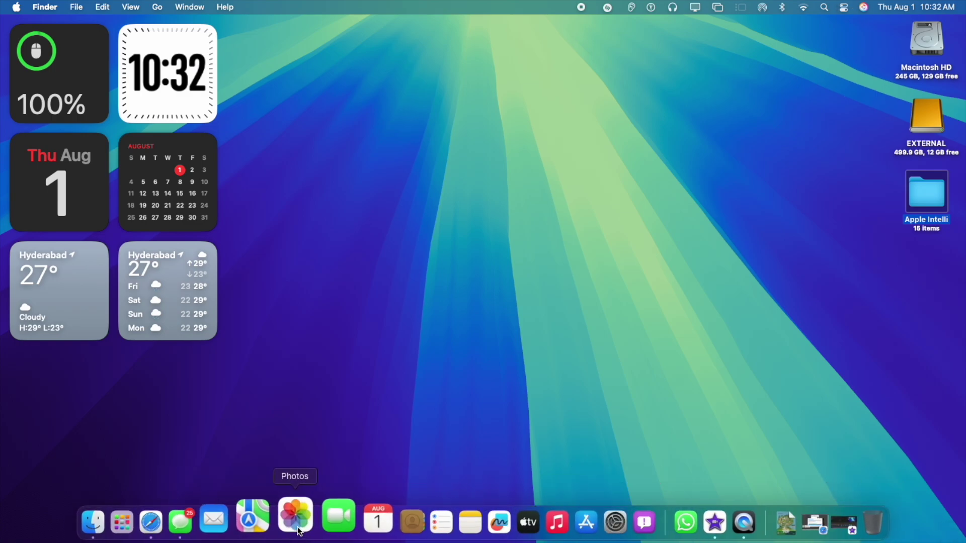
{"action": "left_click", "coordinate": [153, 521]}
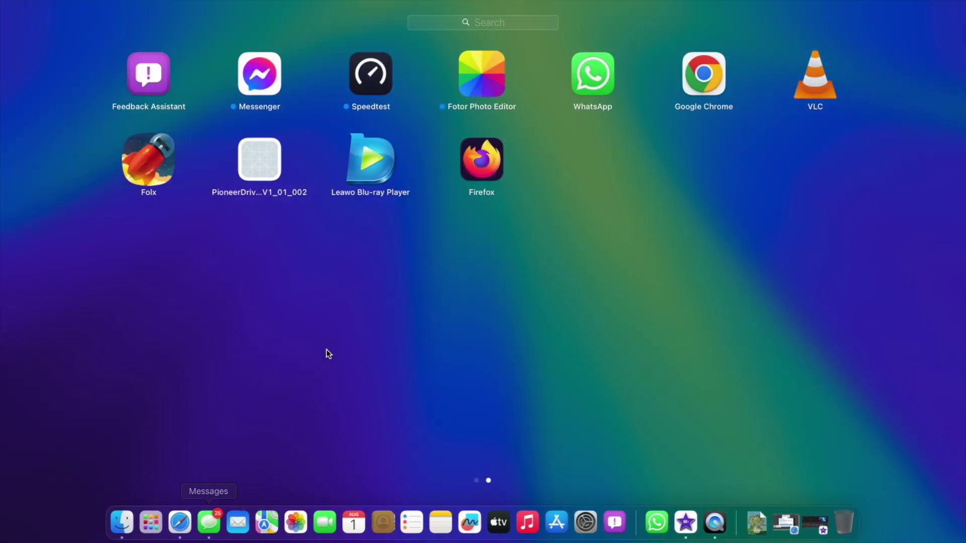
{"action": "scroll", "coordinate": [325, 291], "scroll_direction": "left", "scroll_amount": 2}
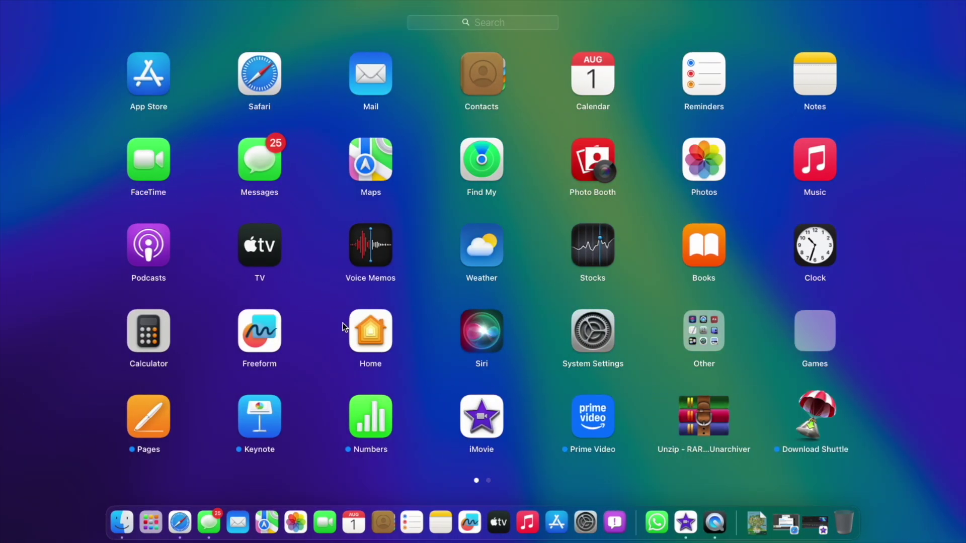
{"action": "left_click", "coordinate": [164, 411]}
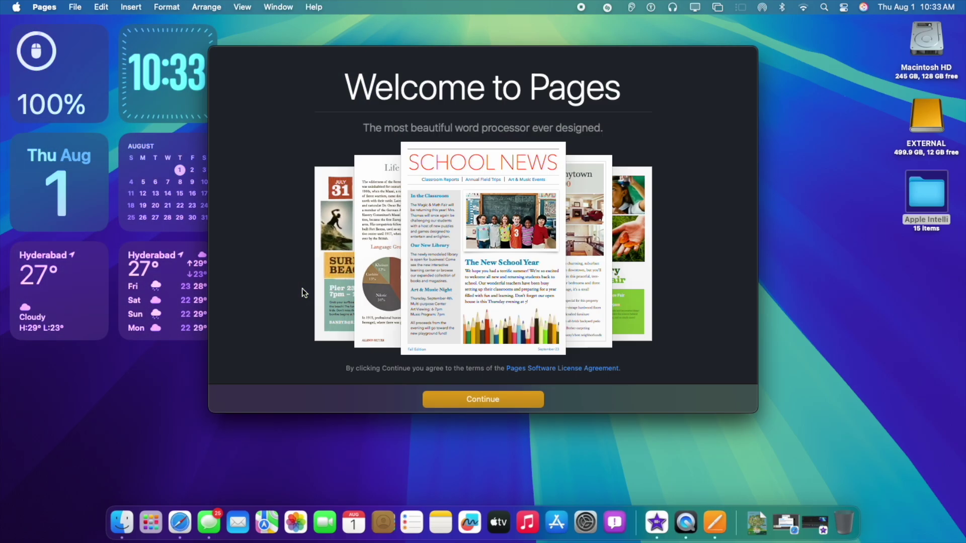
{"action": "left_click", "coordinate": [460, 395]}
{"action": "left_click", "coordinate": [463, 400]}
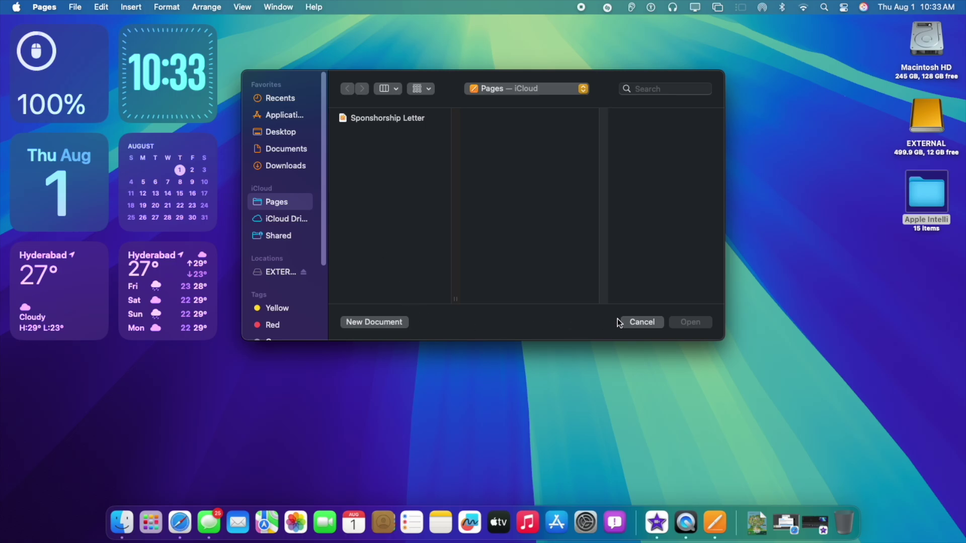
{"action": "left_click", "coordinate": [397, 325]}
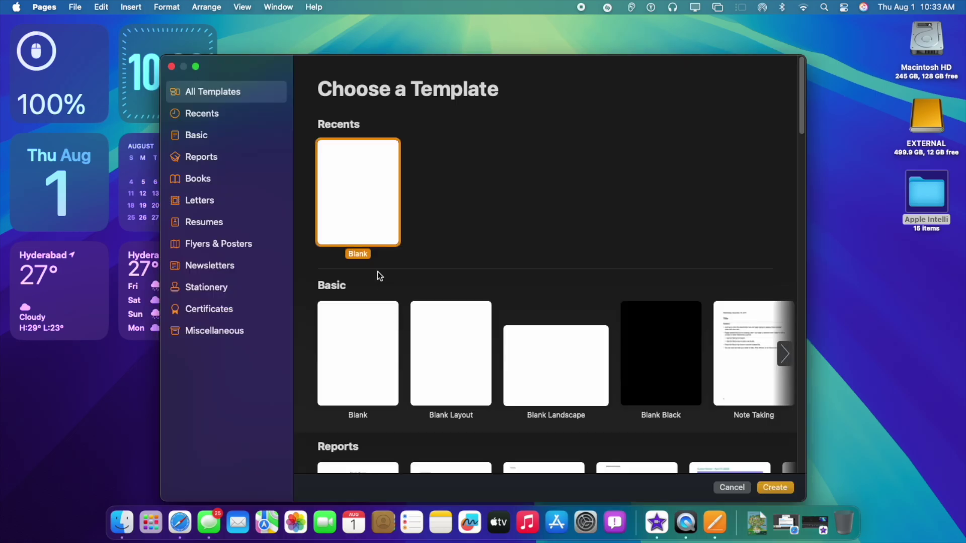
{"action": "double_click", "coordinate": [372, 206]}
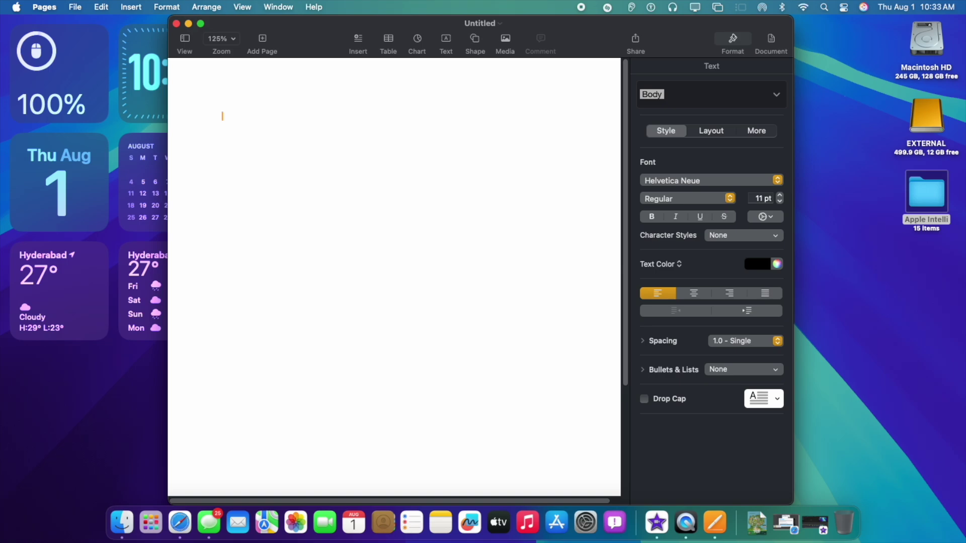
Write "I Want to apply a Sick leave . Please find the doctors advice" in the blank document
{"action": "type", "text": "I Want to apply a "}
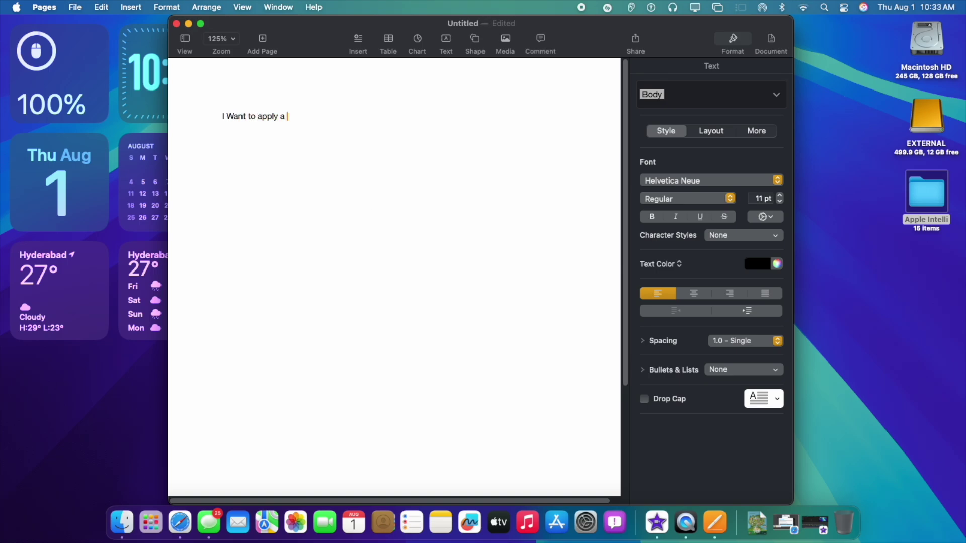
{"action": "type", "text": "Sick leave . Please find the doctor"}
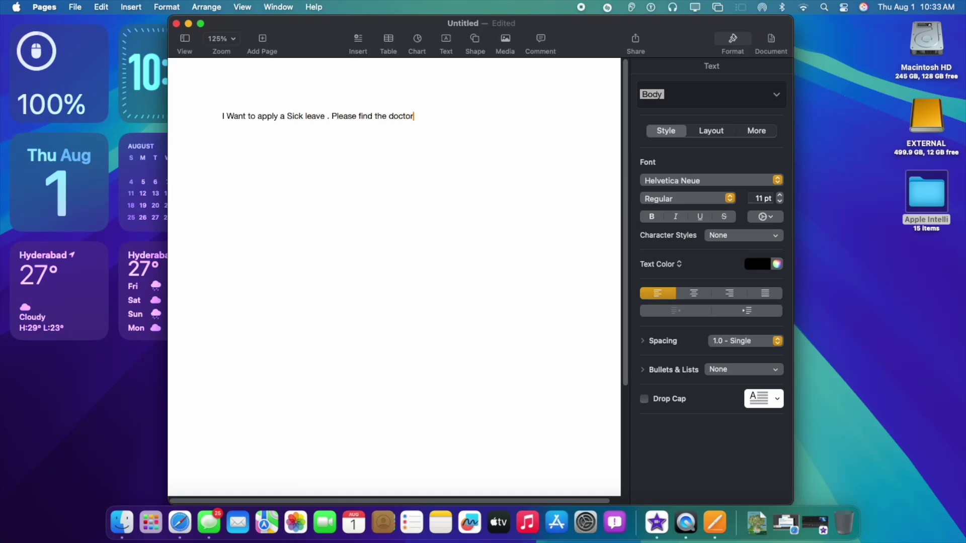
{"action": "type", "text": "s advice"}
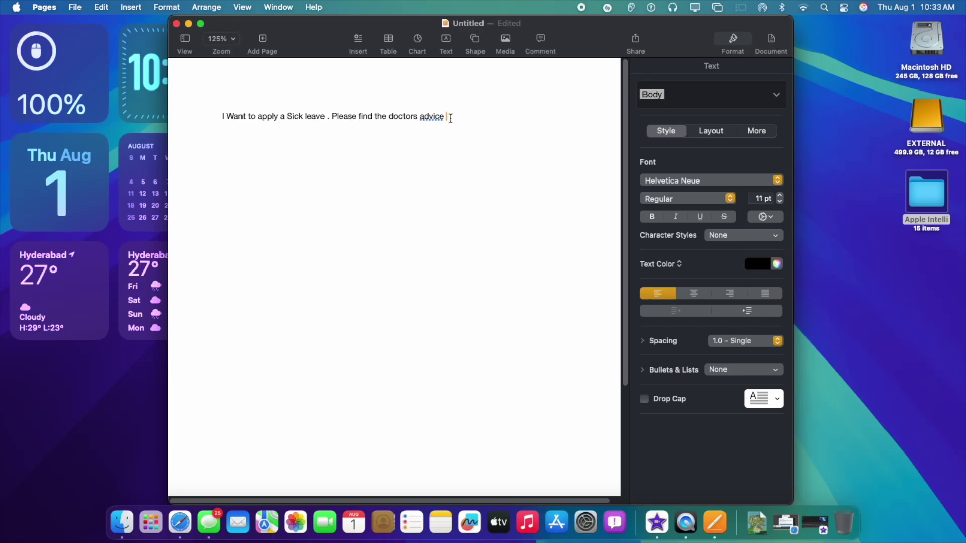
Rewrite the sick leave text with the Friendly option of Writing Tools and replace the original with the result
{"action": "left_click_drag", "start_coordinate": [448, 119], "coordinate": [292, 109]}
{"action": "right_click", "coordinate": [261, 111]}
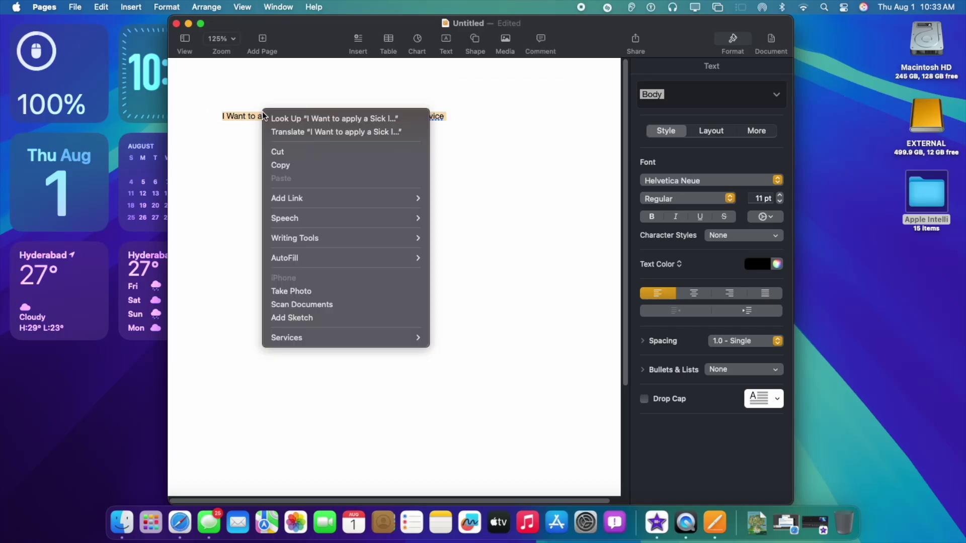
{"action": "mouse_move", "coordinate": [359, 243]}
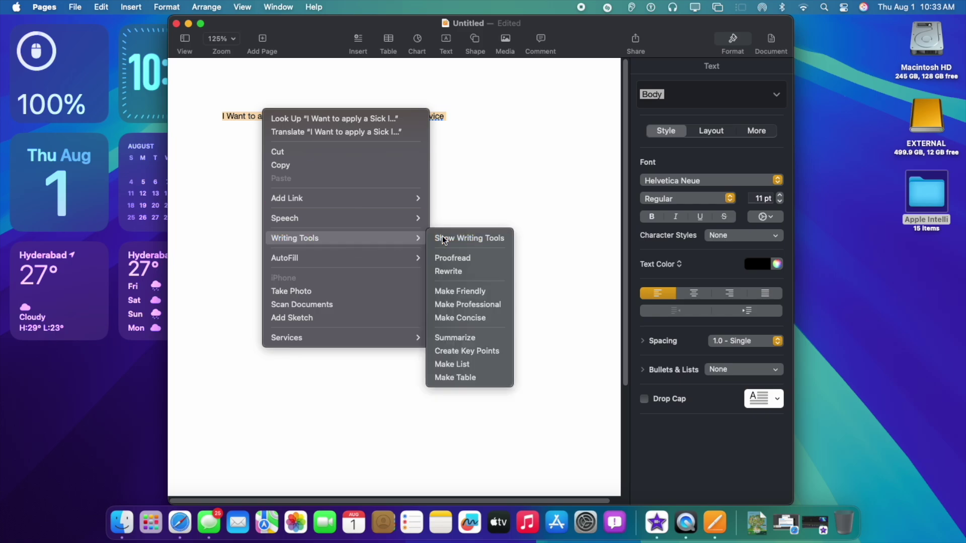
{"action": "left_click", "coordinate": [442, 236]}
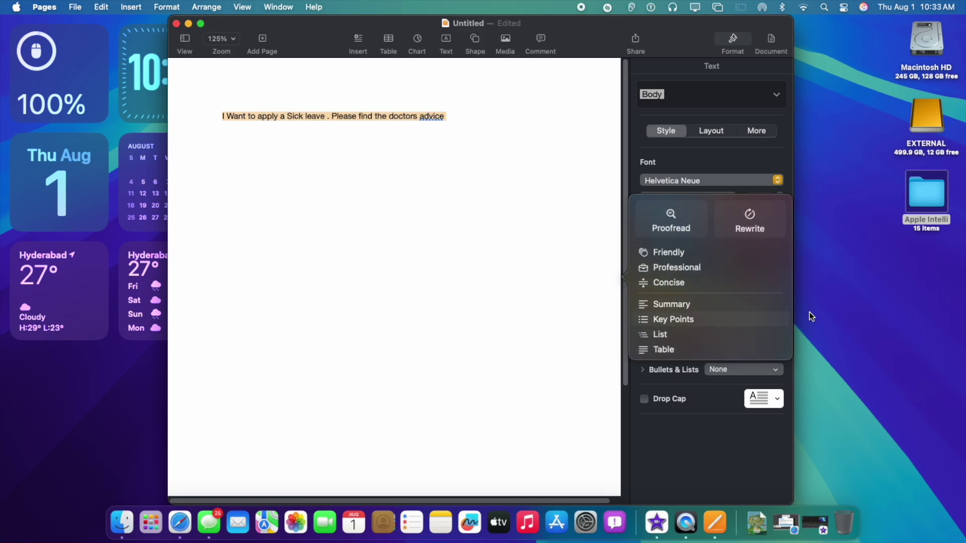
{"action": "left_click", "coordinate": [669, 254]}
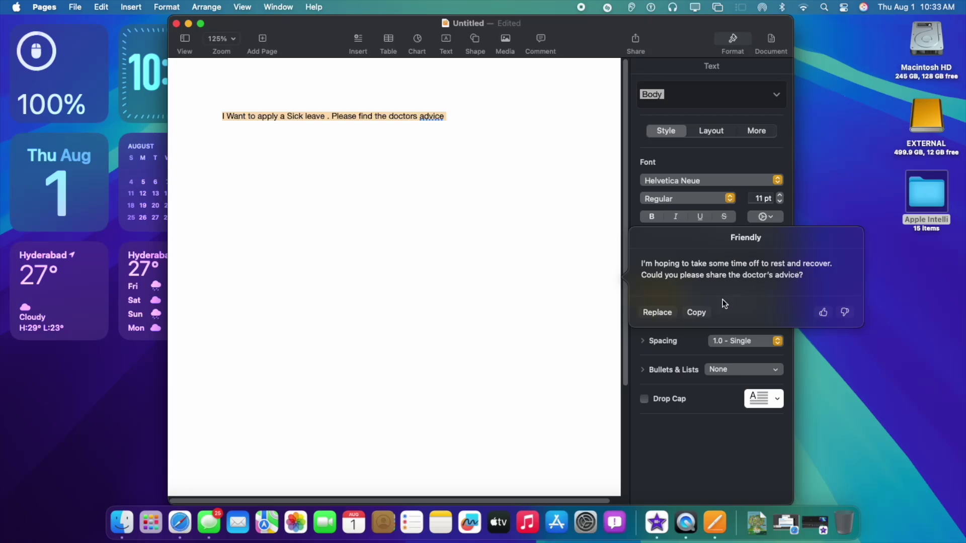
{"action": "left_click", "coordinate": [662, 313]}
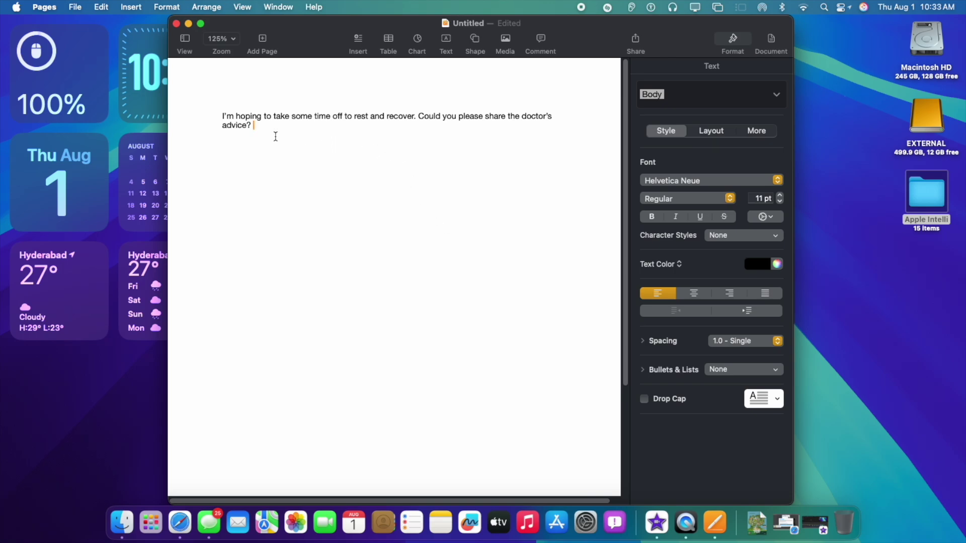
Rewrite the friendly sick leave text with the Professional option of Writing Tools and replace it with the result
{"action": "left_click_drag", "start_coordinate": [266, 125], "coordinate": [190, 115]}
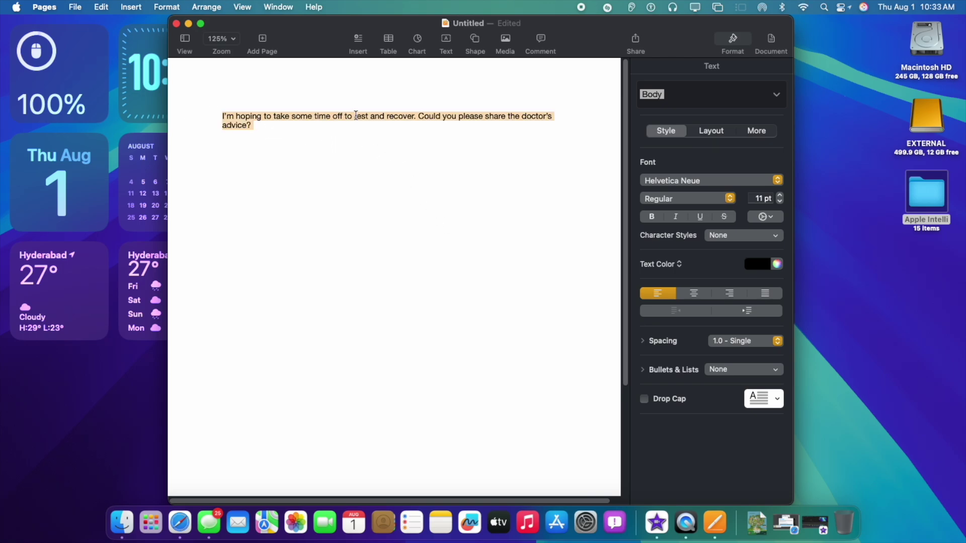
{"action": "right_click", "coordinate": [466, 115]}
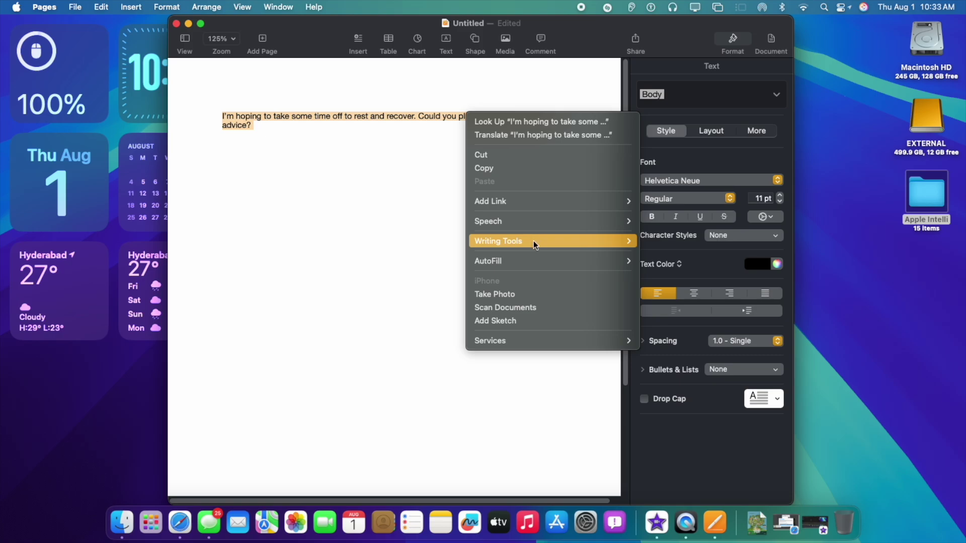
{"action": "mouse_move", "coordinate": [533, 240]}
{"action": "left_click", "coordinate": [690, 240]}
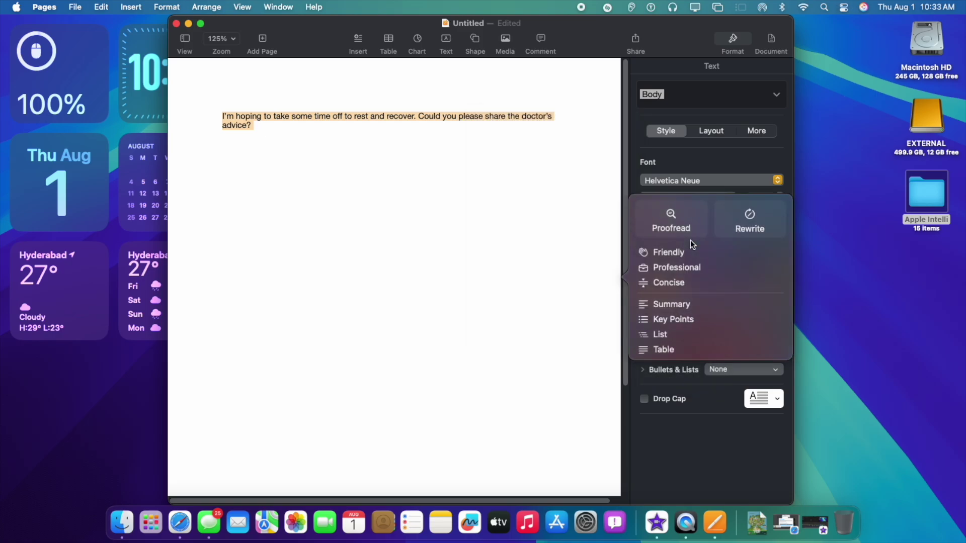
{"action": "left_click", "coordinate": [689, 267]}
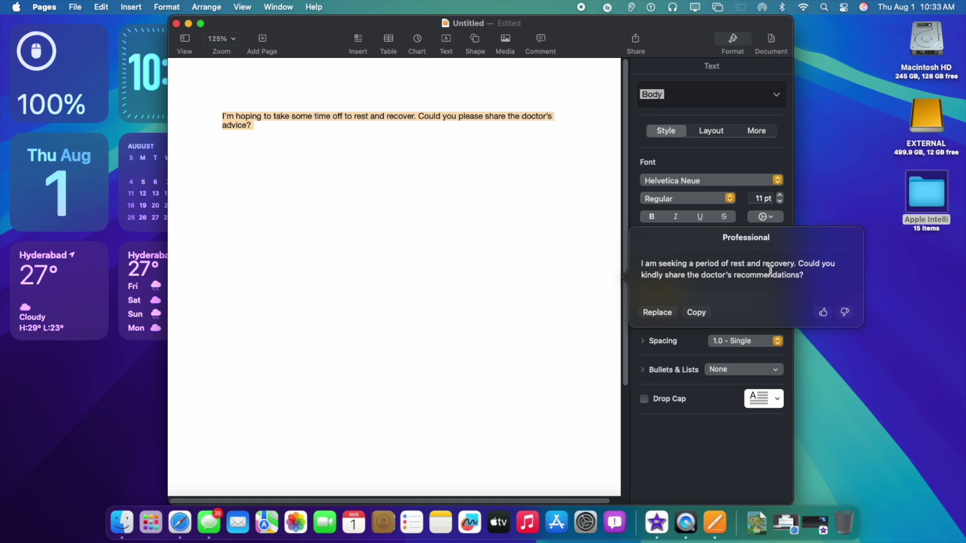
{"action": "left_click", "coordinate": [666, 313]}
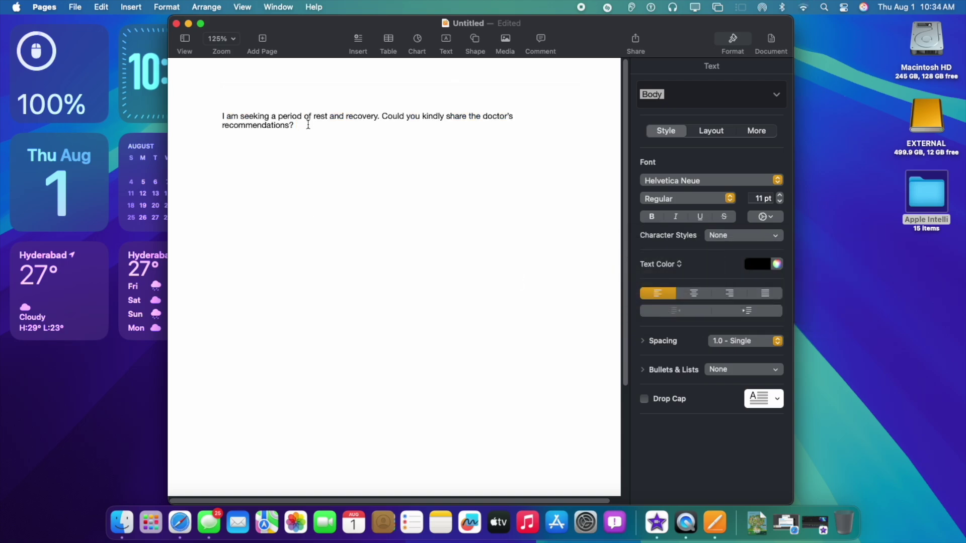
Make the professional sick leave text concise with Writing Tools and replace it in the document
{"action": "left_click_drag", "start_coordinate": [308, 125], "coordinate": [215, 119]}
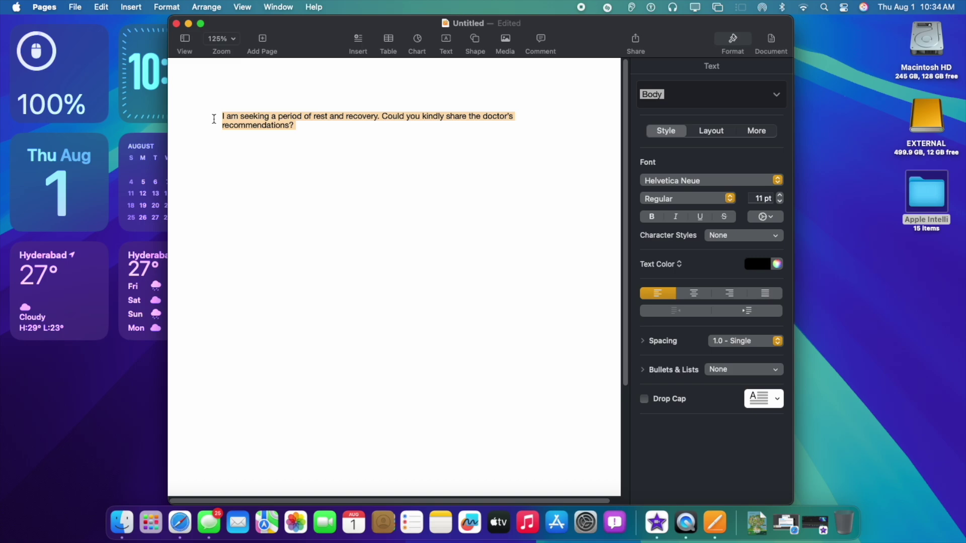
{"action": "right_click", "coordinate": [397, 116]}
{"action": "mouse_move", "coordinate": [532, 245]}
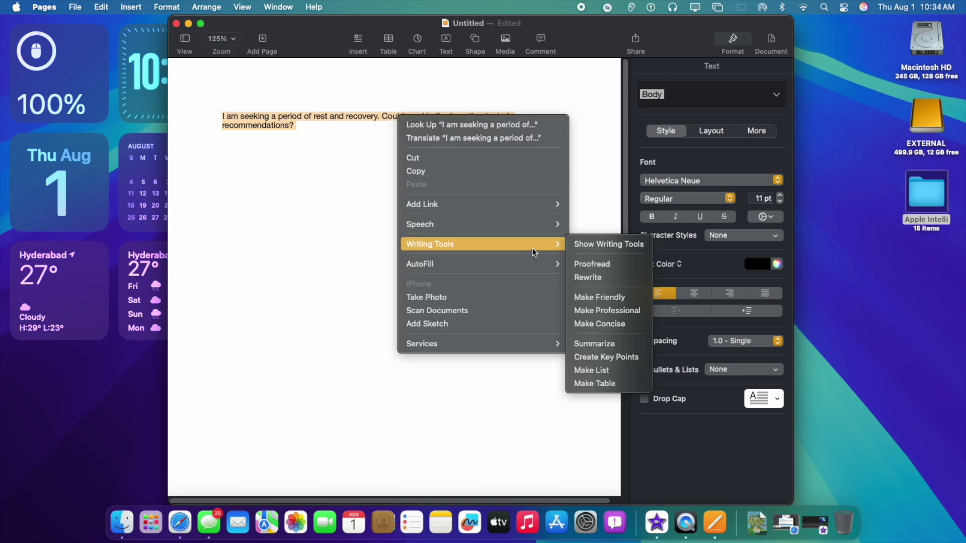
{"action": "left_click", "coordinate": [611, 327]}
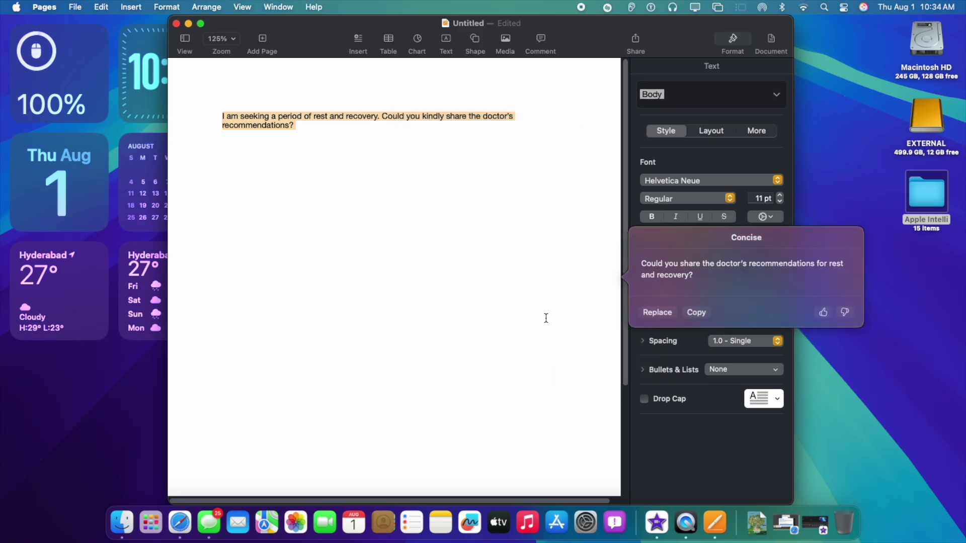
{"action": "left_click", "coordinate": [660, 312]}
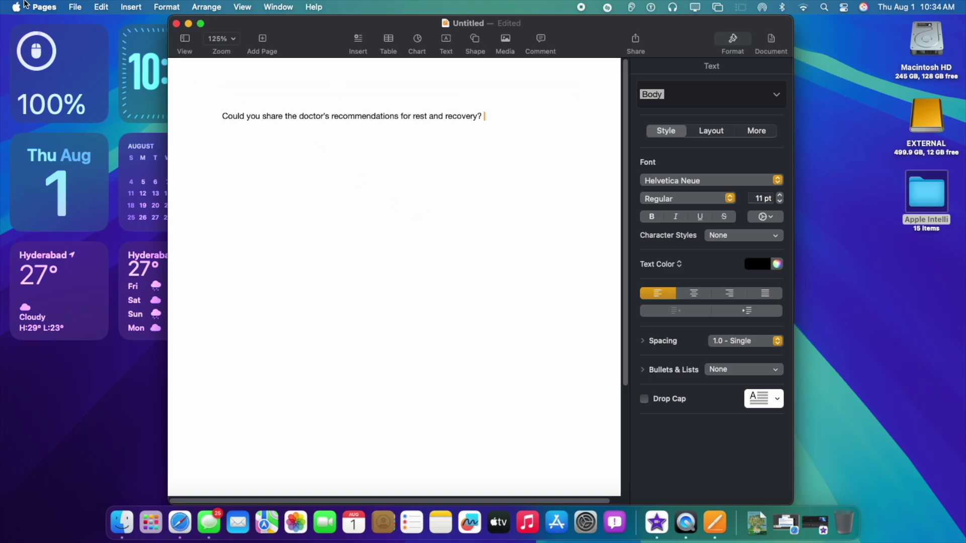
Replace the whole sick leave text with "Thanks for watching HIMALAYAN CHRONICLES"
{"action": "left_click_drag", "start_coordinate": [539, 118], "coordinate": [191, 93]}
{"action": "type", "text": "Than"}
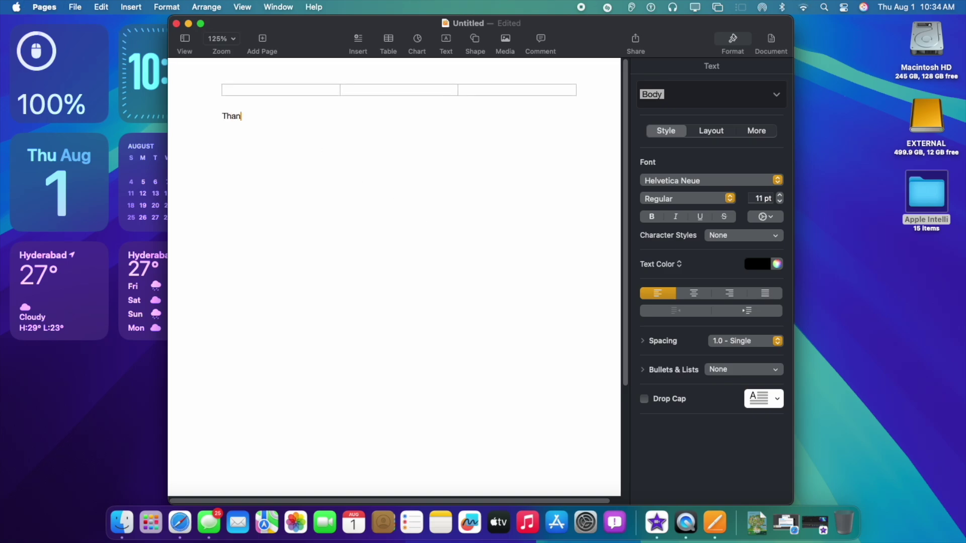
{"action": "type", "text": "ks for watching HIMALAYAN CHRONICLES"}
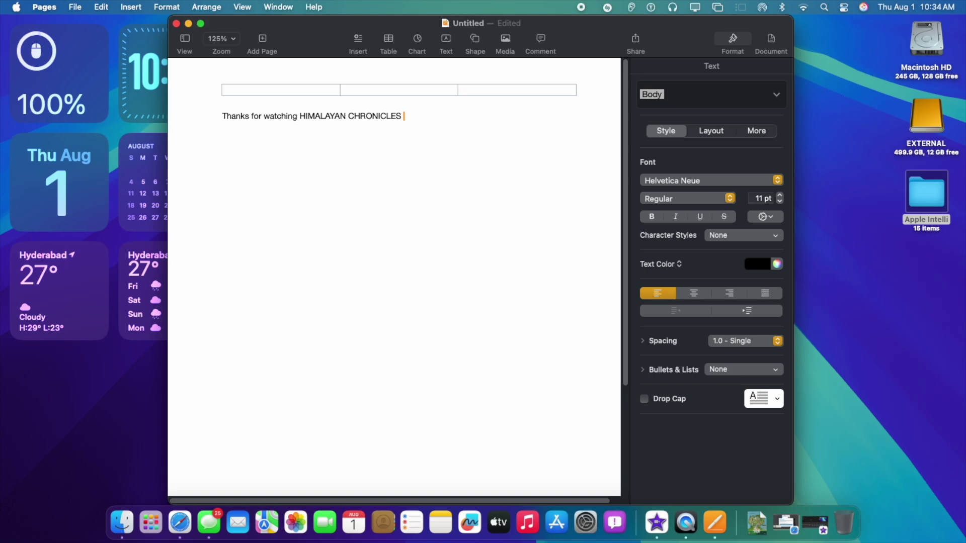
Rewrite the thank-you line with the Friendly option of Writing Tools and replace the original with the result
{"action": "key", "text": "super+a"}
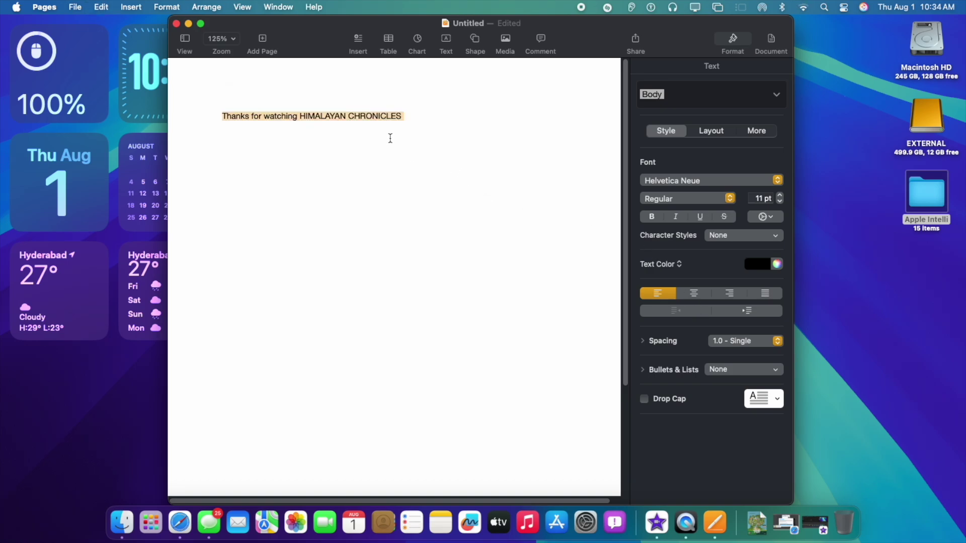
{"action": "right_click", "coordinate": [388, 119]}
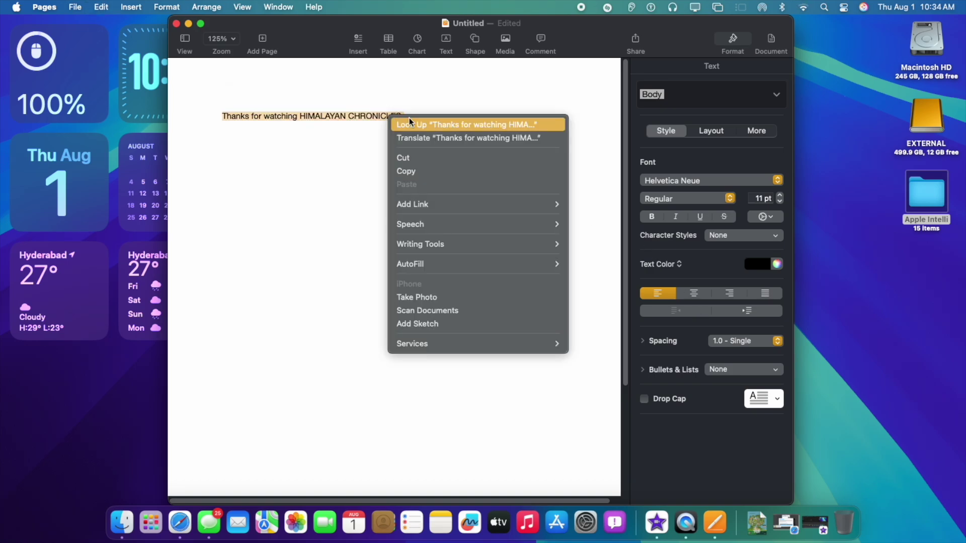
{"action": "mouse_move", "coordinate": [539, 244]}
{"action": "left_click", "coordinate": [595, 245]}
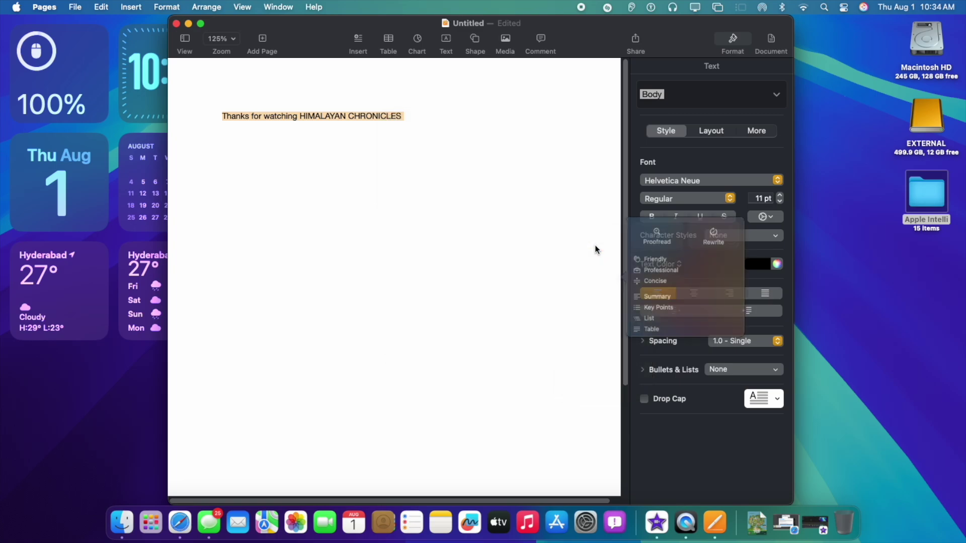
{"action": "left_click", "coordinate": [692, 252]}
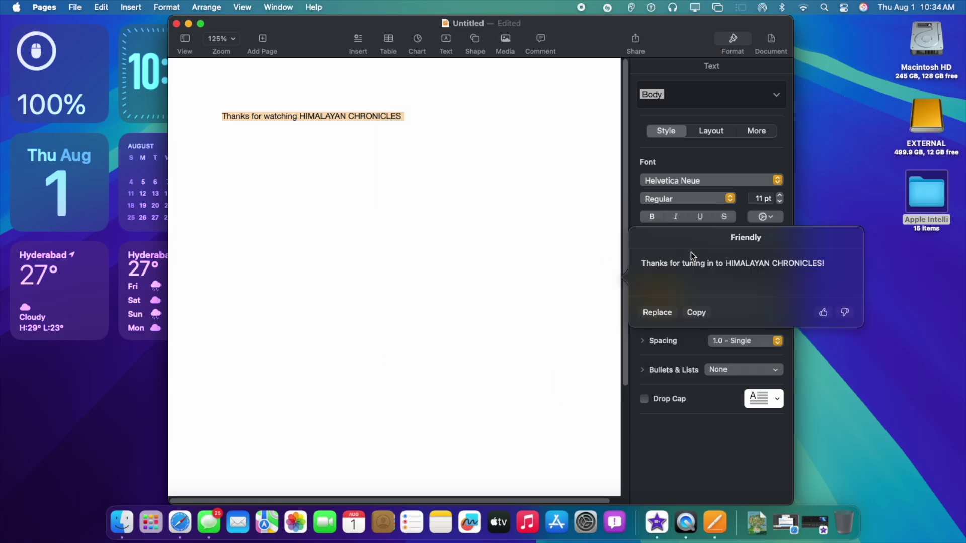
{"action": "left_click", "coordinate": [666, 313]}
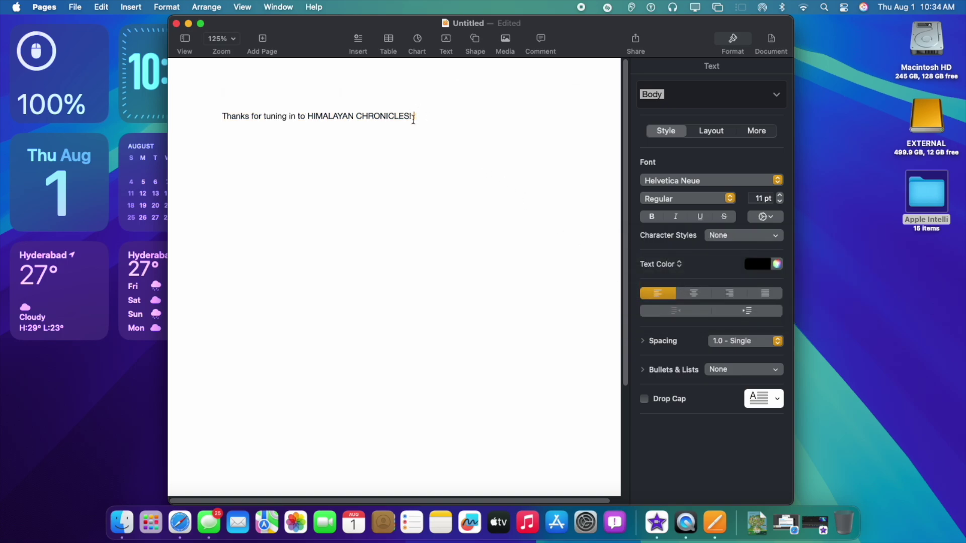
Rewrite the HIMALAYAN CHRONICLES thank-you line with the Professional option of Writing Tools and replace the original with the result
{"action": "left_click_drag", "start_coordinate": [425, 118], "coordinate": [214, 117]}
{"action": "right_click", "coordinate": [251, 115]}
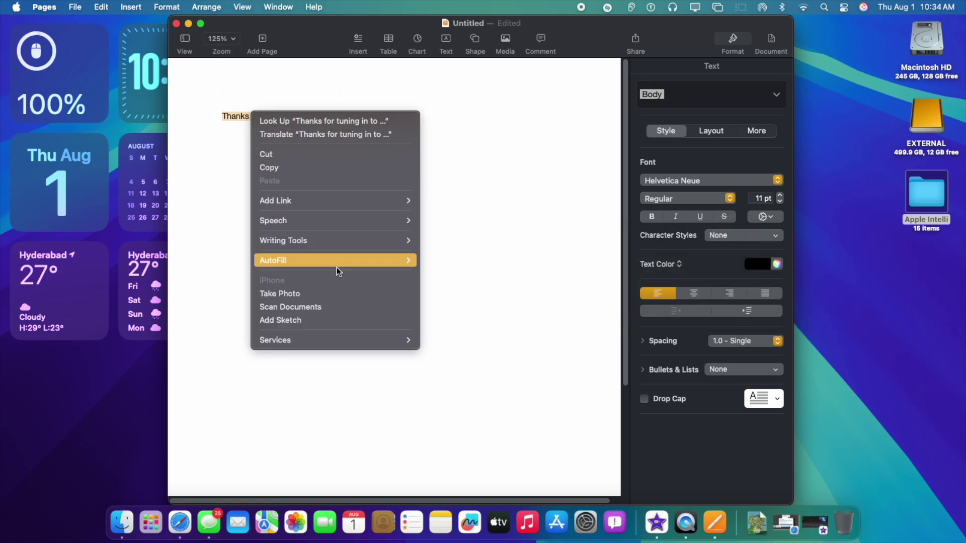
{"action": "mouse_move", "coordinate": [355, 241]}
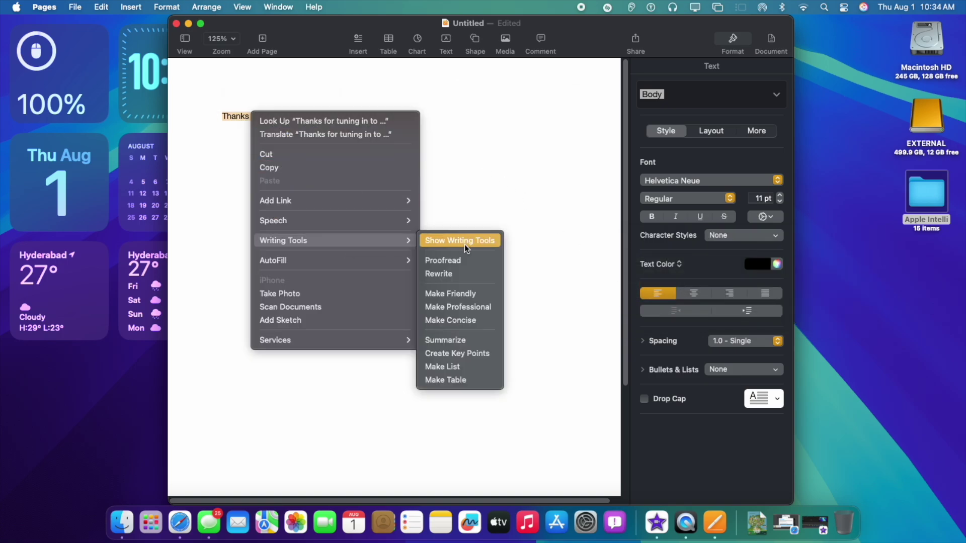
{"action": "left_click", "coordinate": [481, 304]}
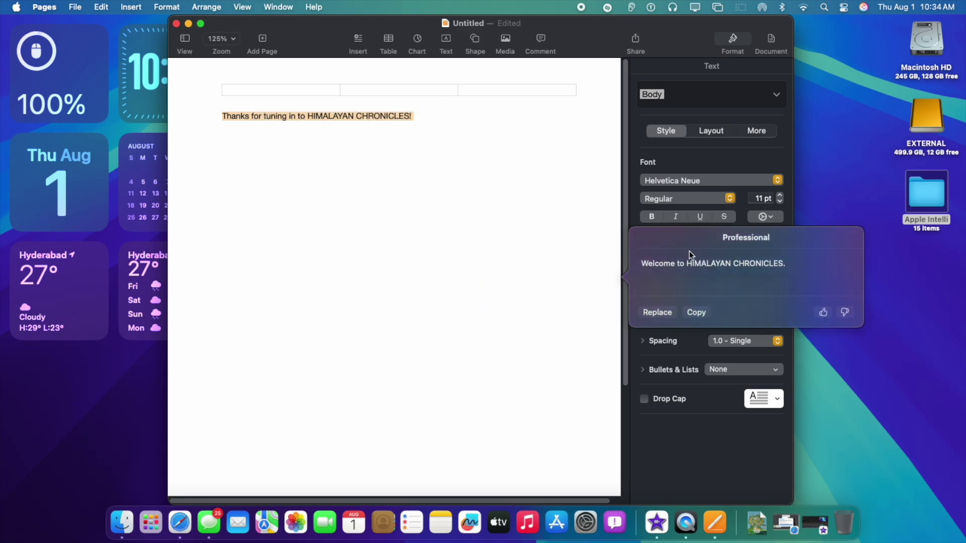
{"action": "left_click", "coordinate": [663, 313]}
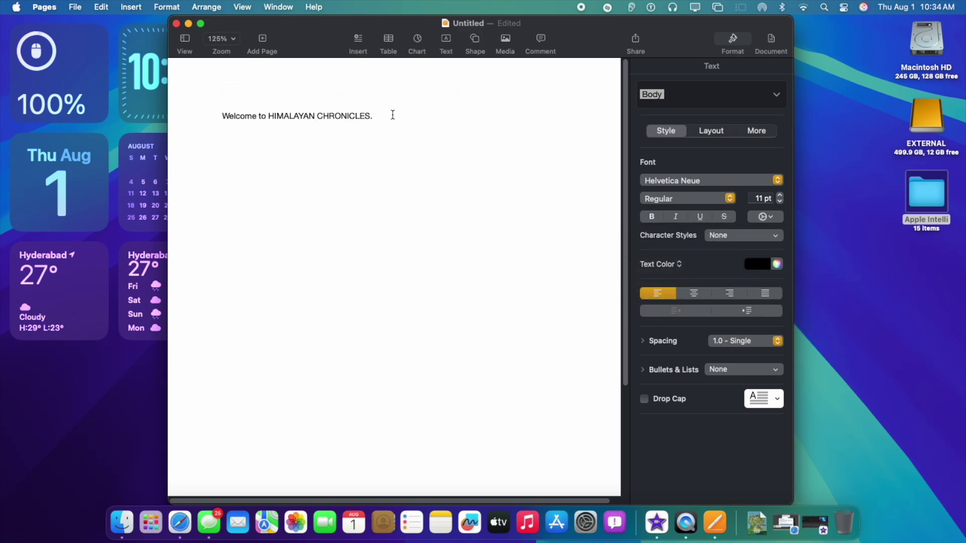
Make the HIMALAYAN CHRONICLES welcome line concise with Writing Tools and replace it in the document
{"action": "right_click", "coordinate": [345, 118]}
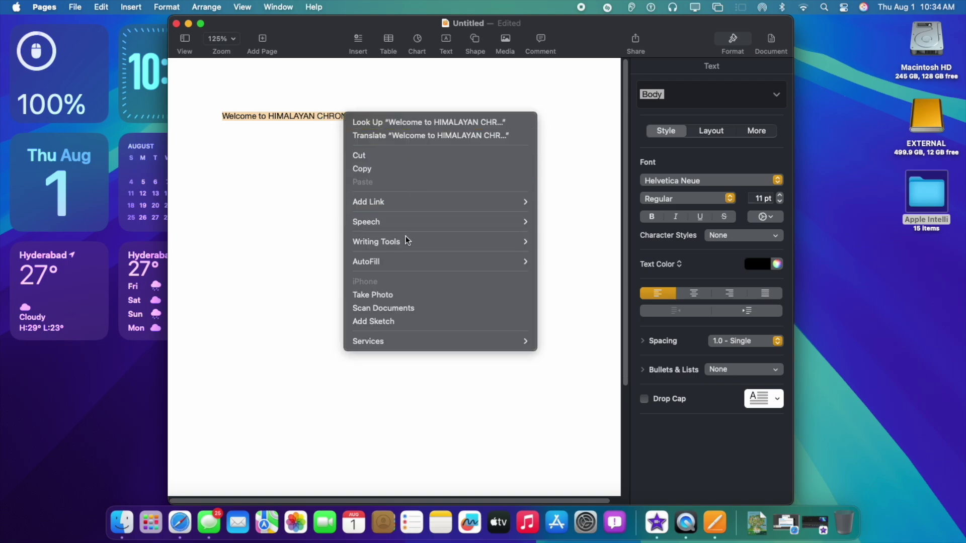
{"action": "mouse_move", "coordinate": [413, 246]}
{"action": "left_click", "coordinate": [589, 322]}
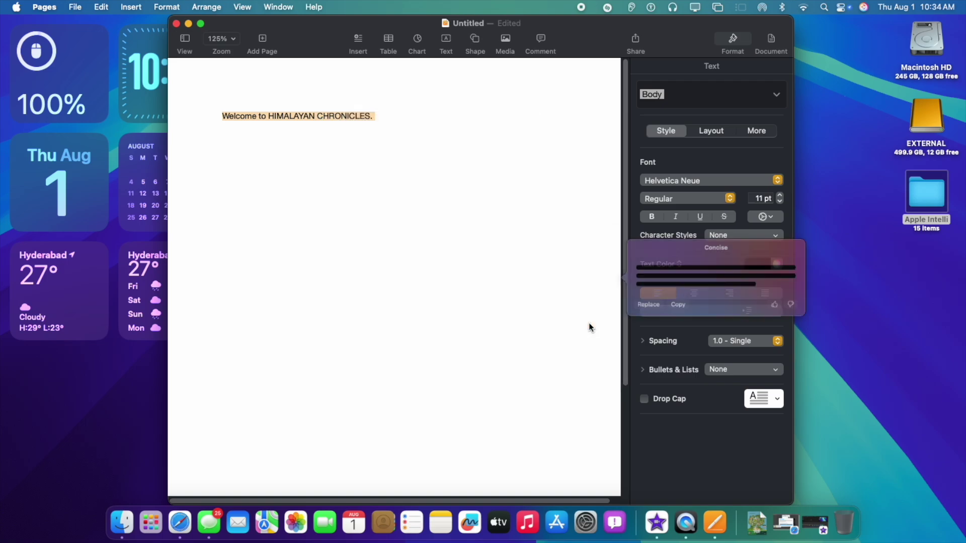
{"action": "left_click", "coordinate": [660, 314]}
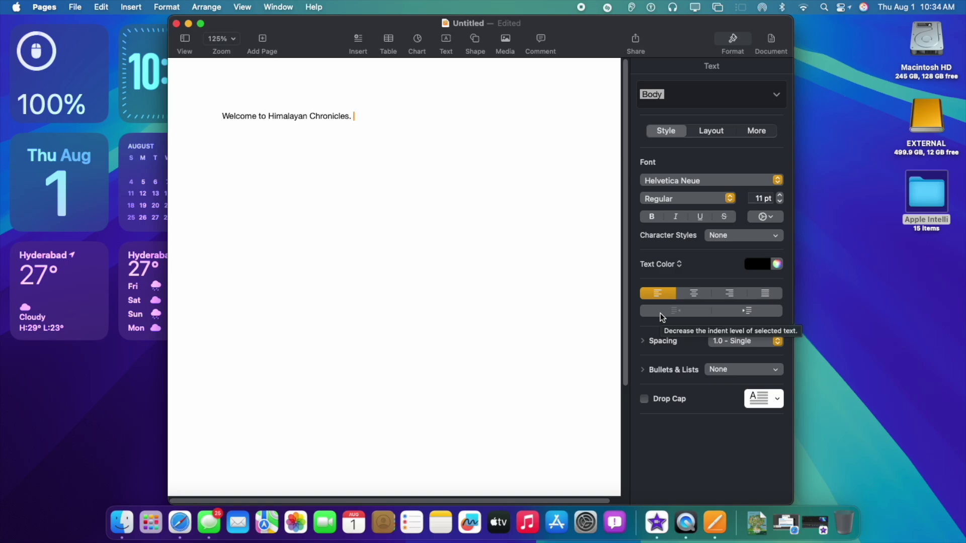
Add the closing text "BYE BYE" below the welcome line, separated by a blank line
{"action": "key", "text": "Return"}
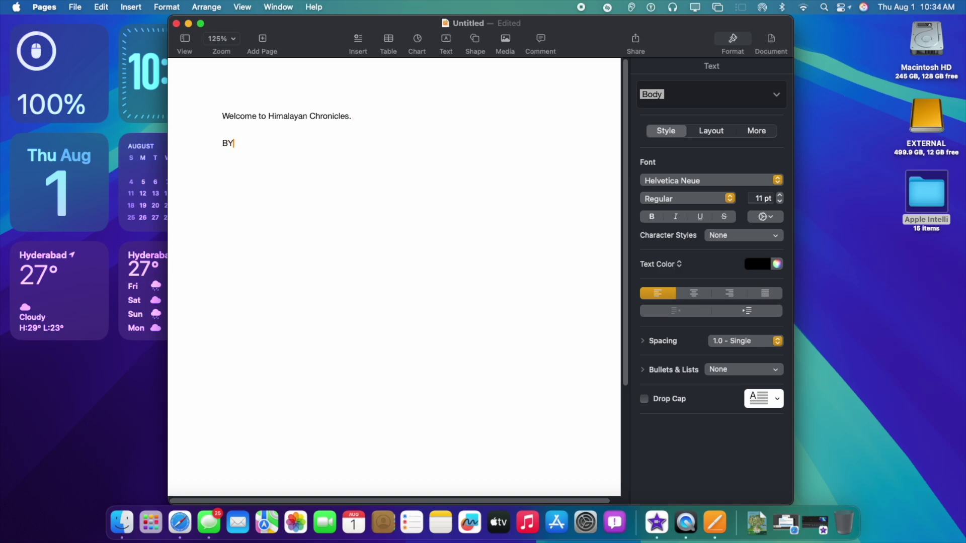
{"action": "type", "text": "BYE BYUE"}
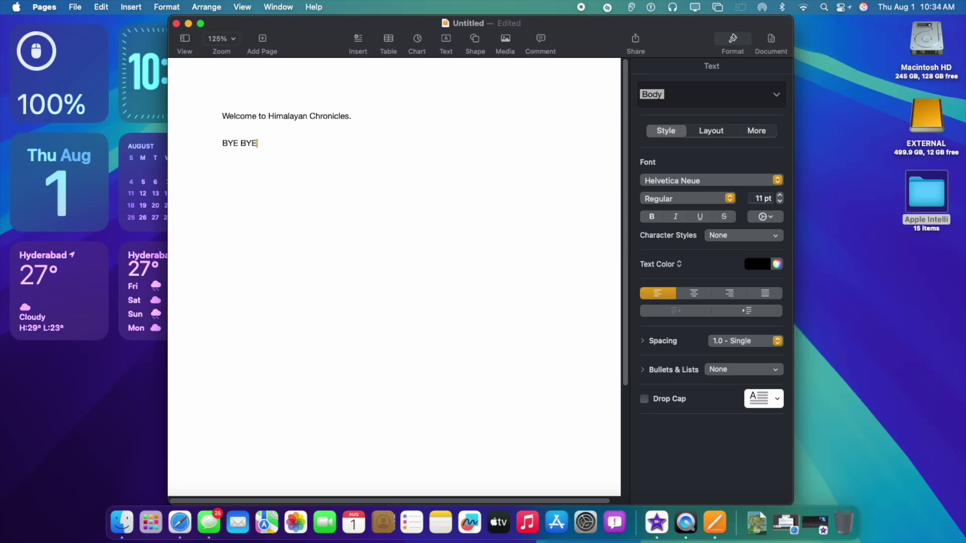